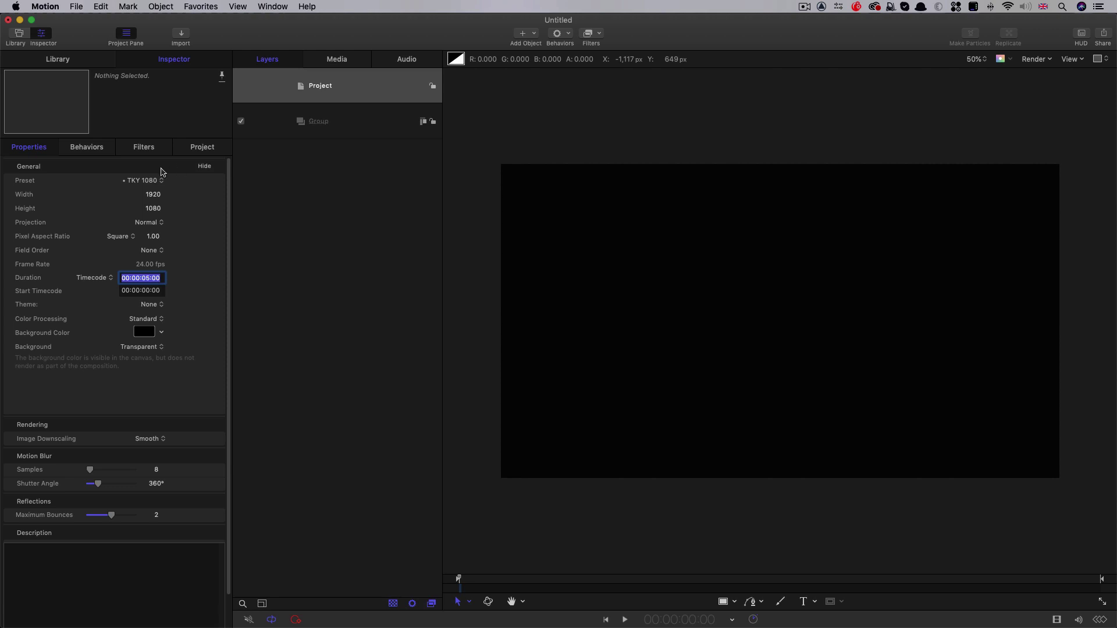
Set the project height to 5400 pixels and confirm the preset reads TKY 1080 5400
click(265, 314)
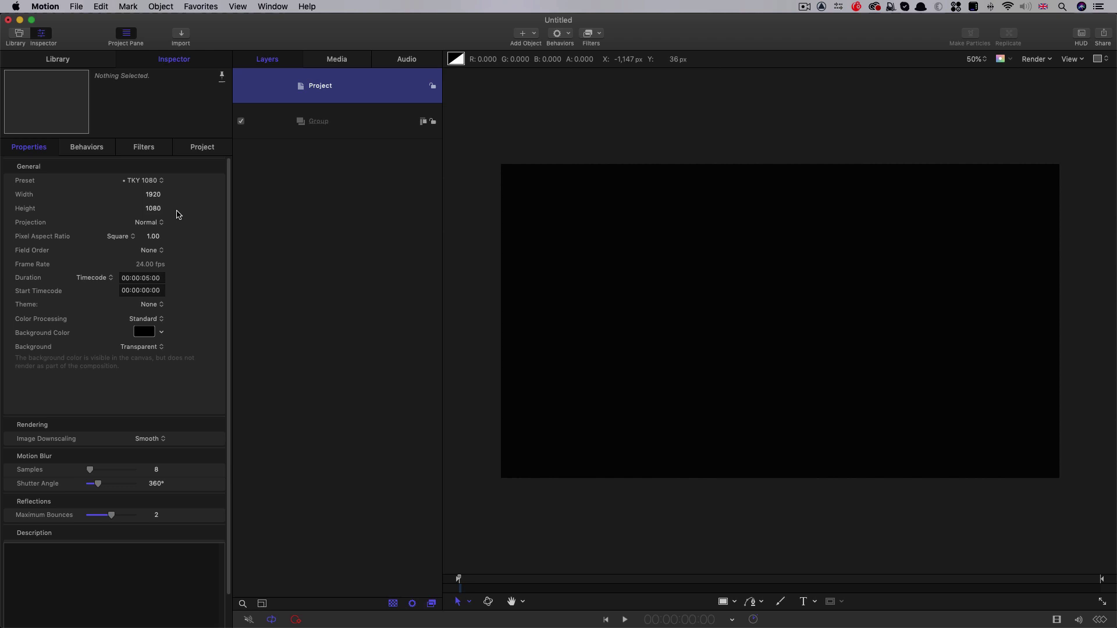
click(155, 209)
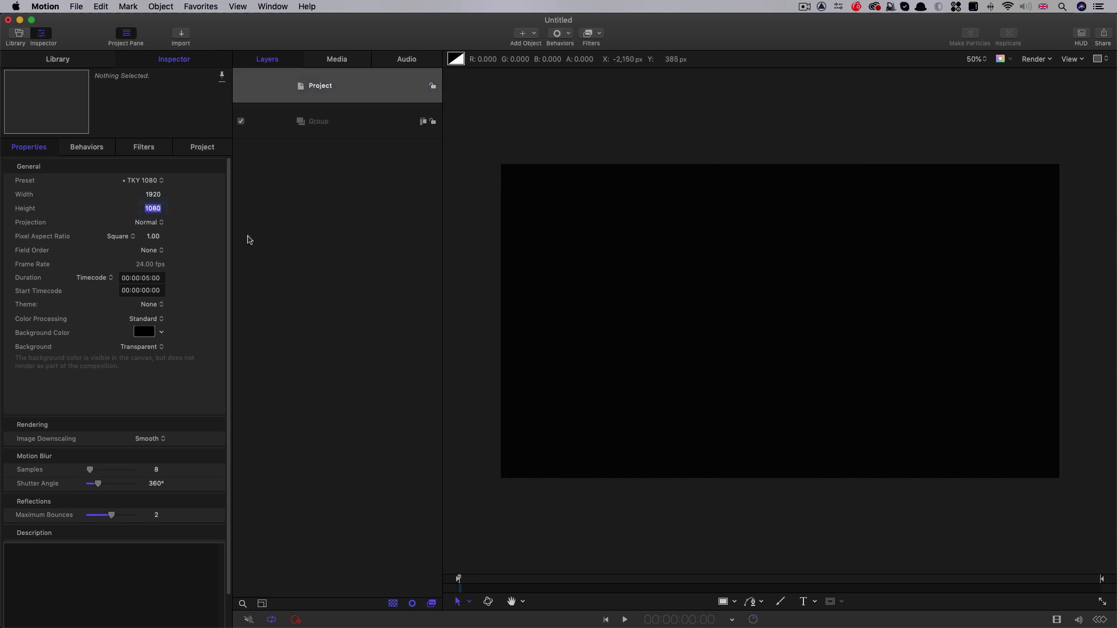
text(5400)
key(Return)
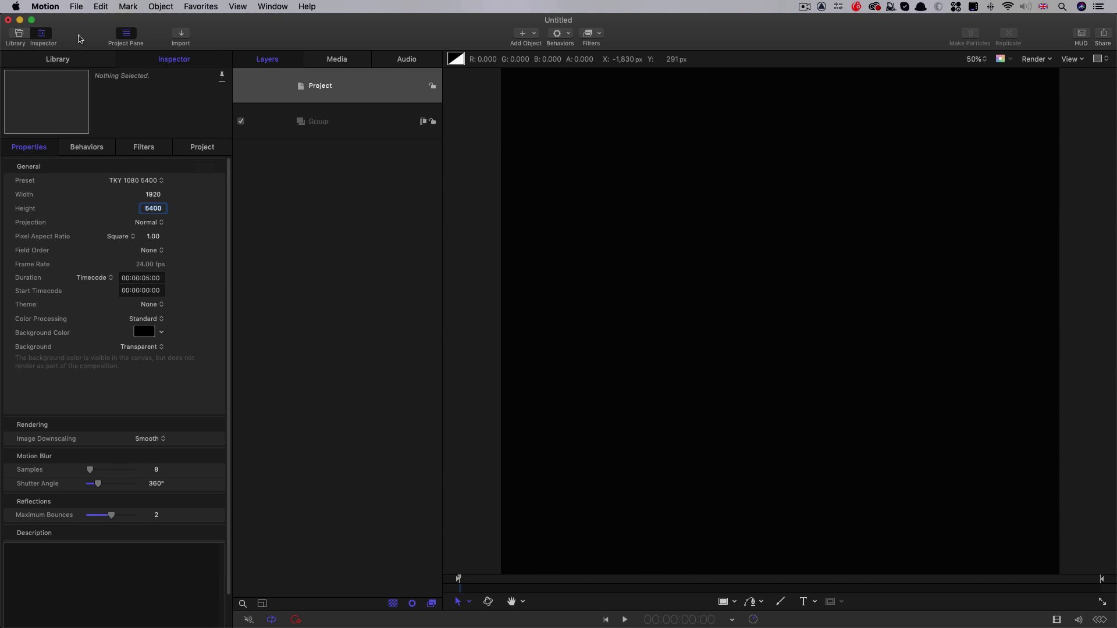
click(128, 181)
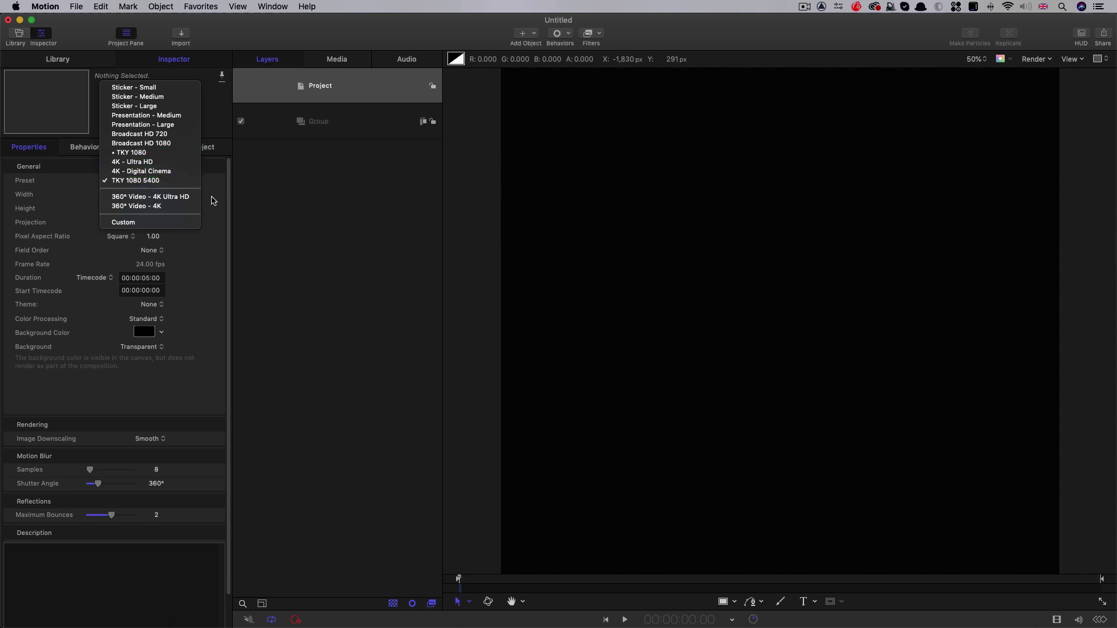
click(314, 220)
click(153, 210)
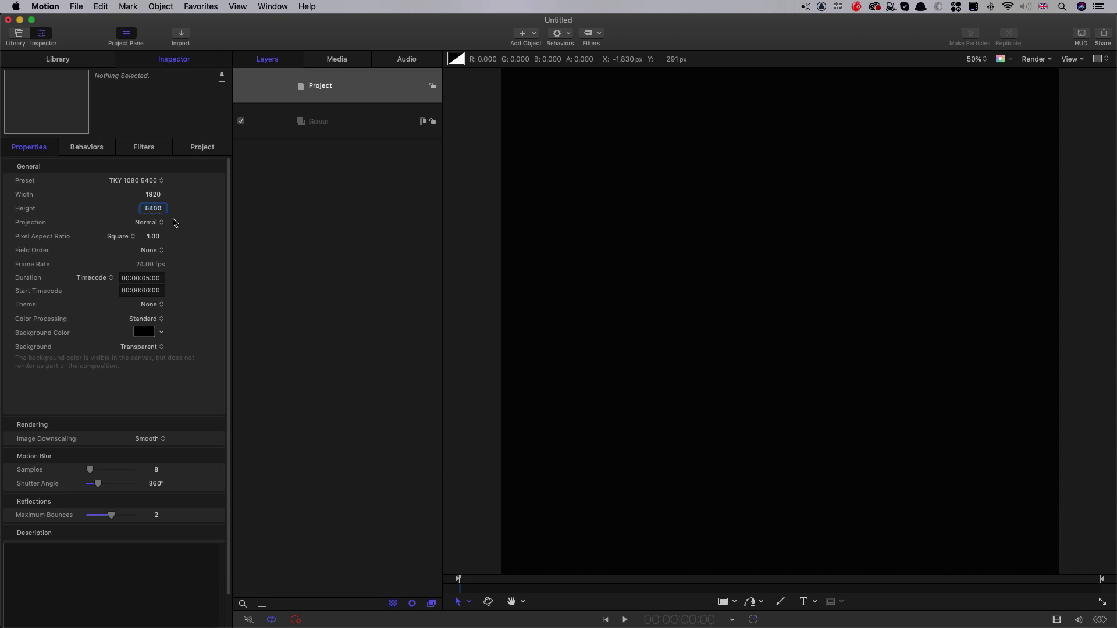
click(261, 229)
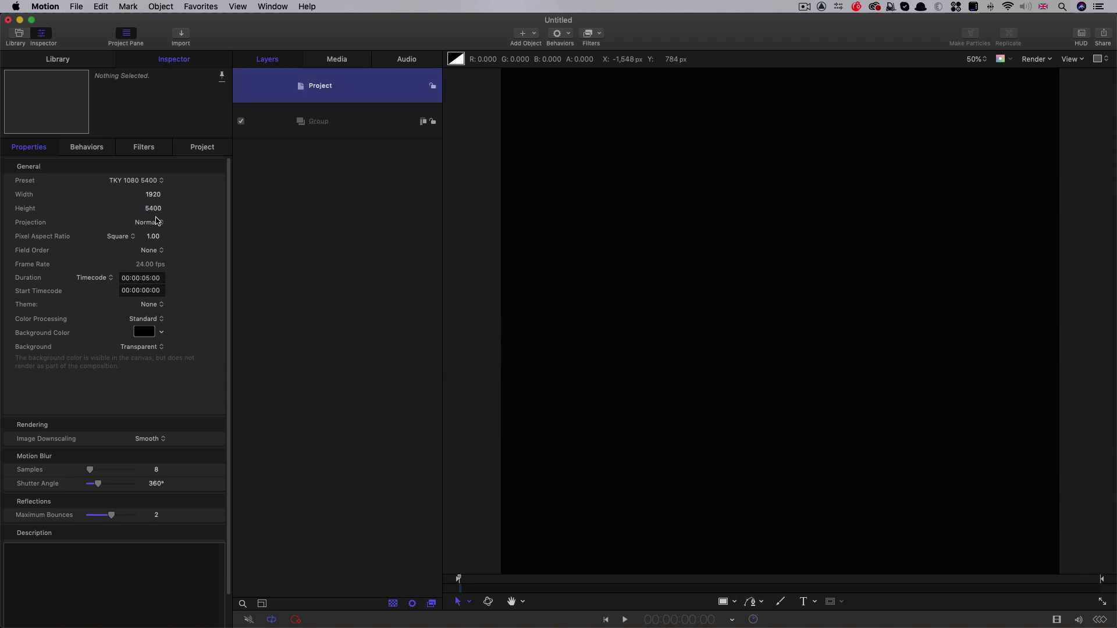
Add a Gradient generator layer to the group
click(344, 120)
click(537, 34)
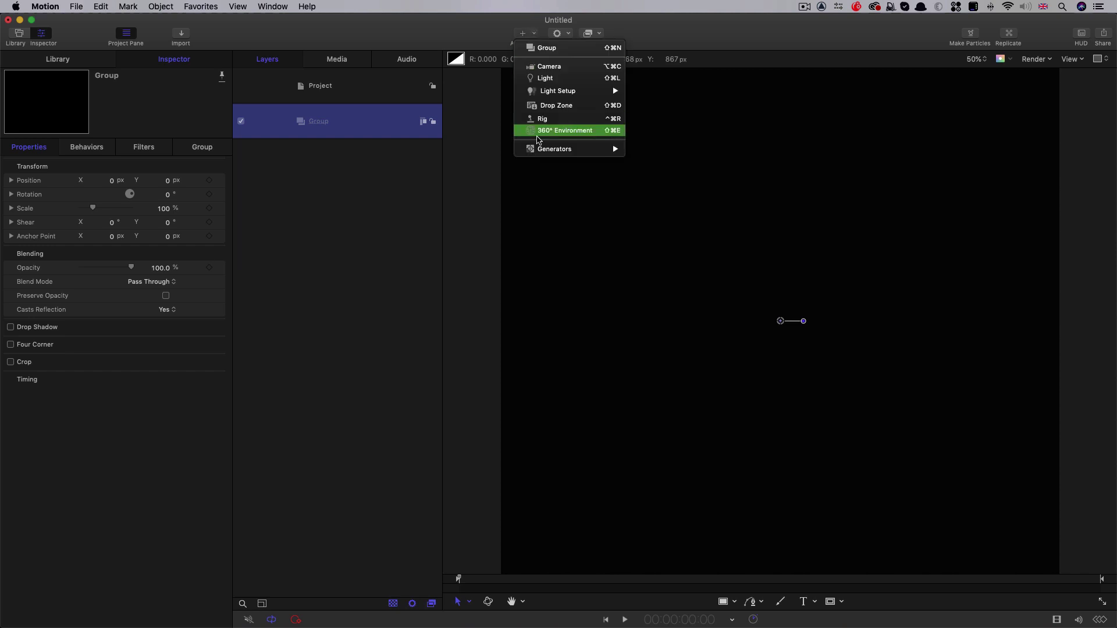
mouse_move(558, 149)
mouse_move(633, 163)
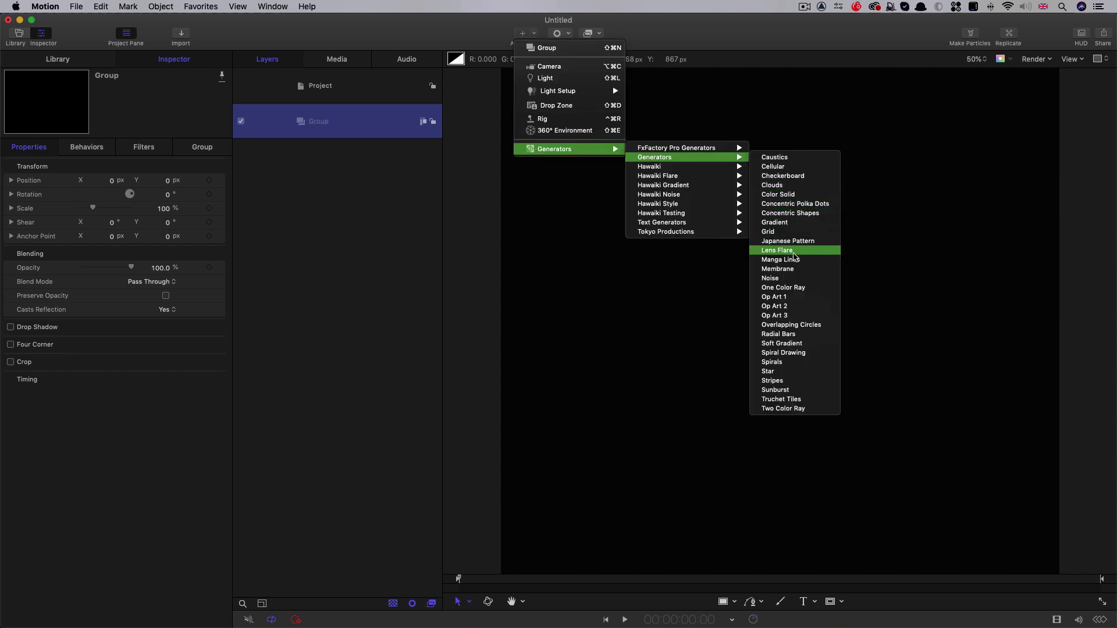
click(800, 227)
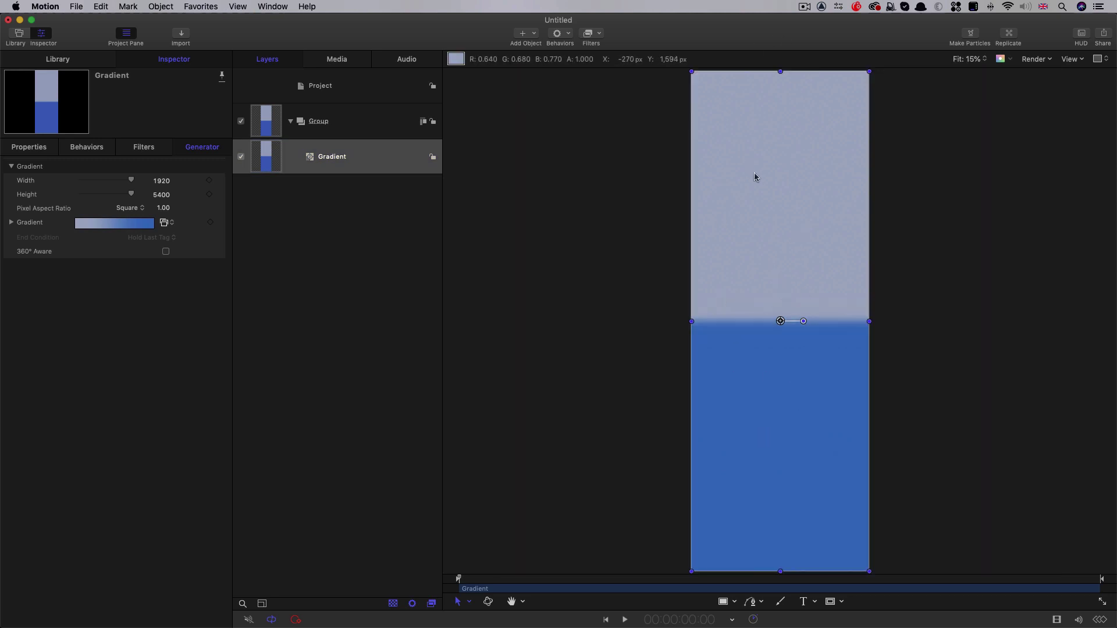
Make the gradient's right colour dark teal and its left colour pale grey-blue
click(11, 223)
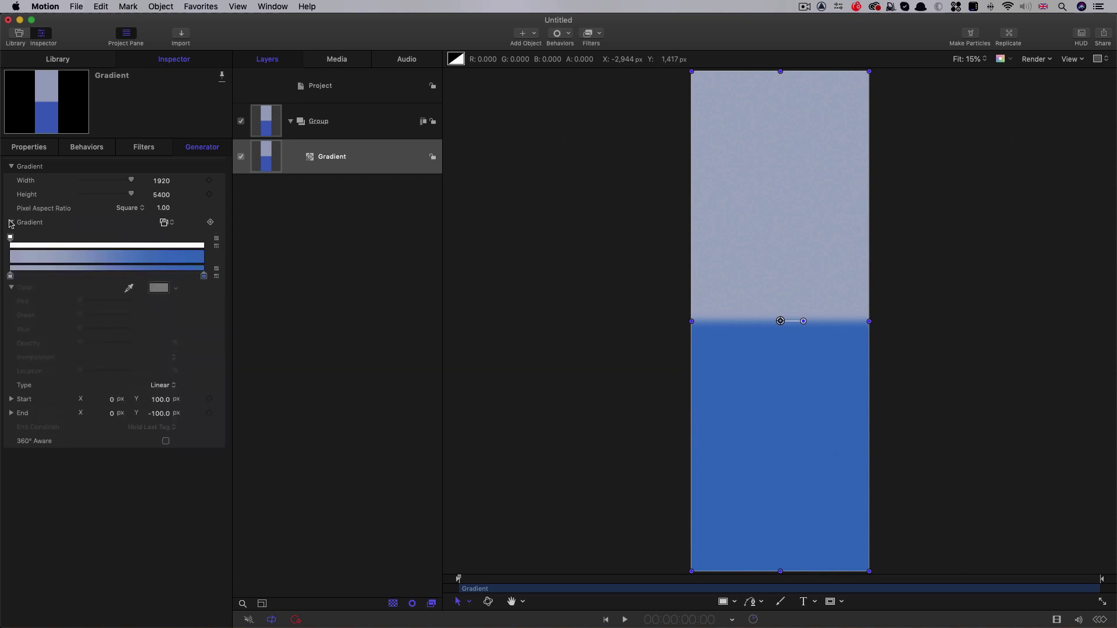
click(204, 275)
click(158, 287)
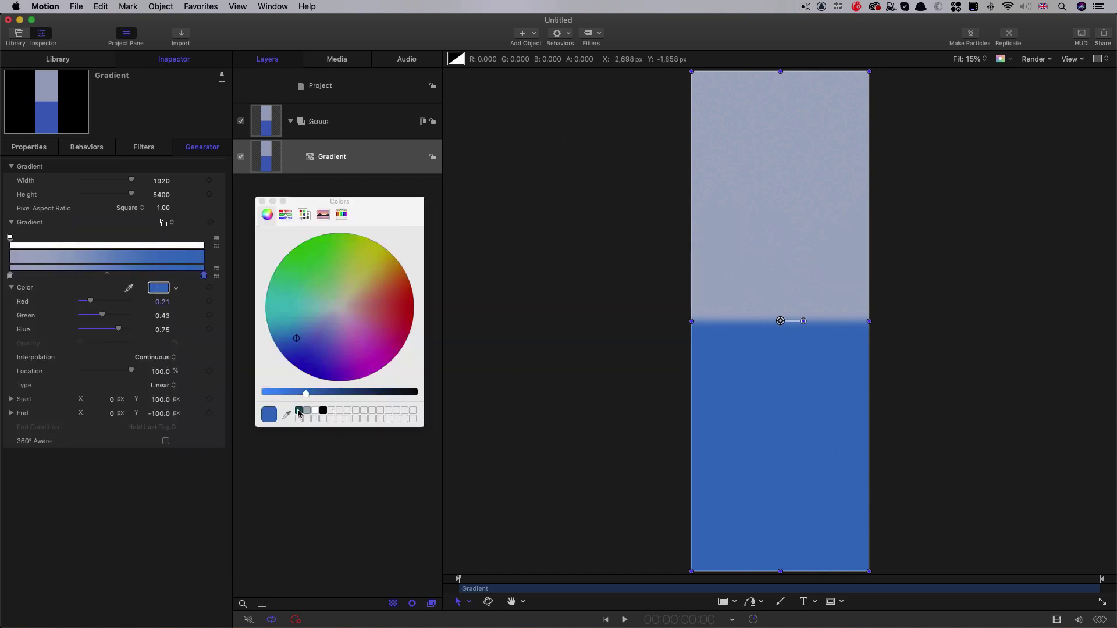
click(298, 412)
click(10, 276)
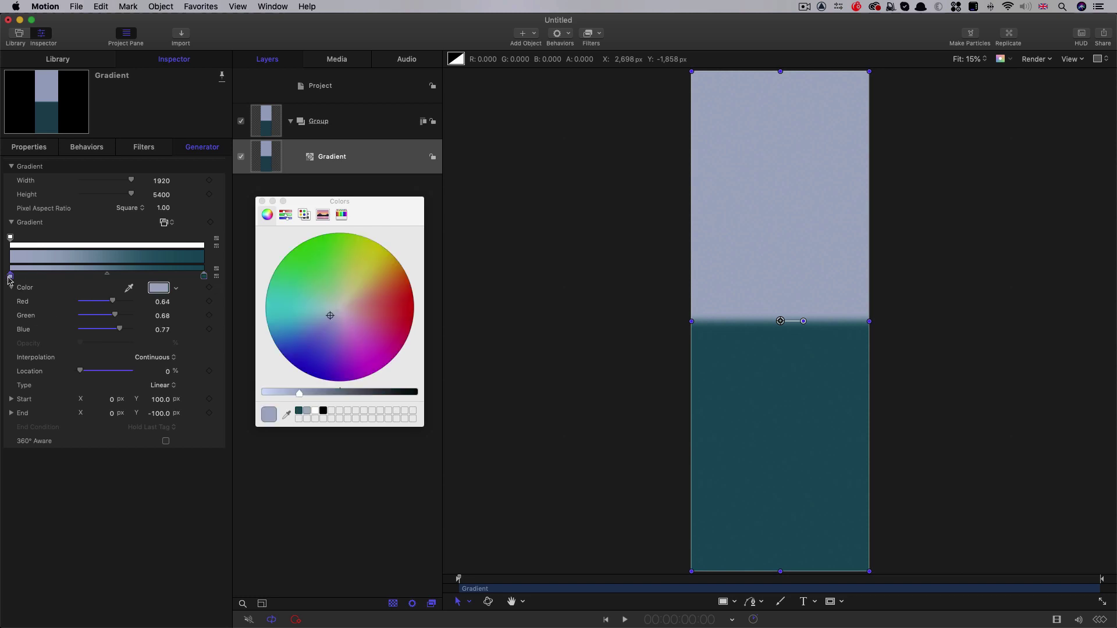
click(306, 411)
click(262, 201)
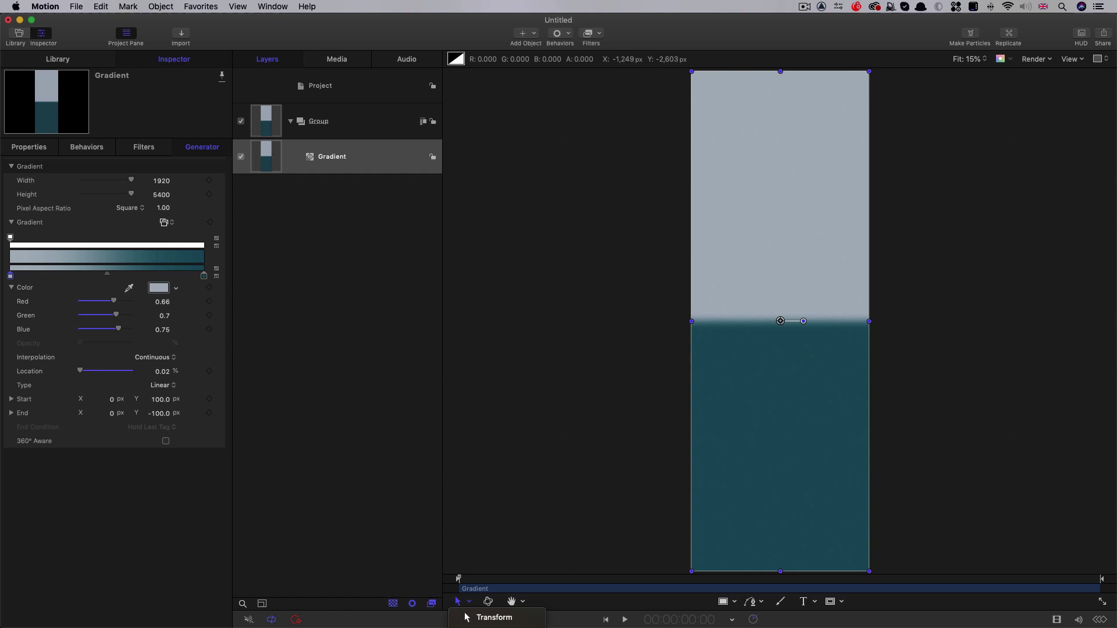
Drag the gradient from the top-right corner to the bottom-left corner
click(501, 621)
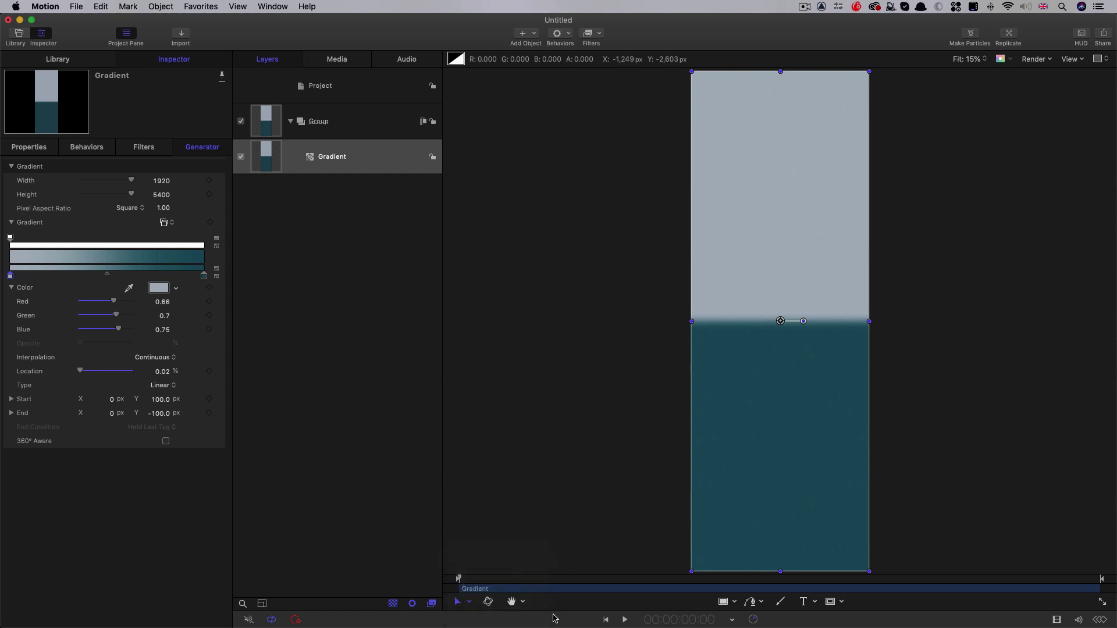
drag(780, 316, 853, 81)
drag(778, 337, 702, 560)
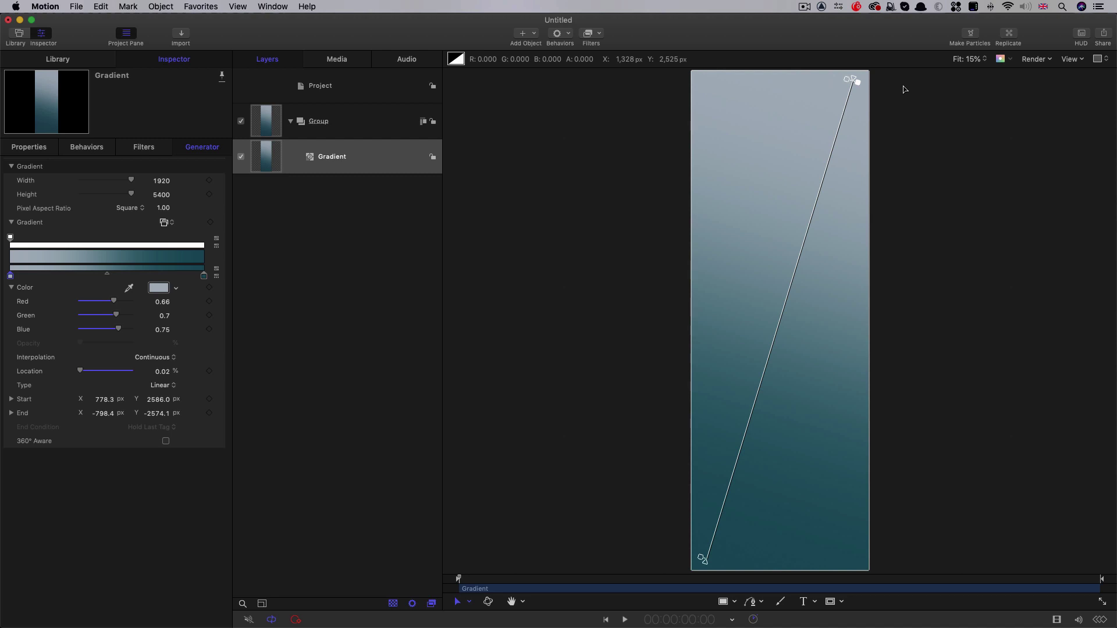
Show the canvas grid and set its colour to black in Canvas preferences
click(1078, 60)
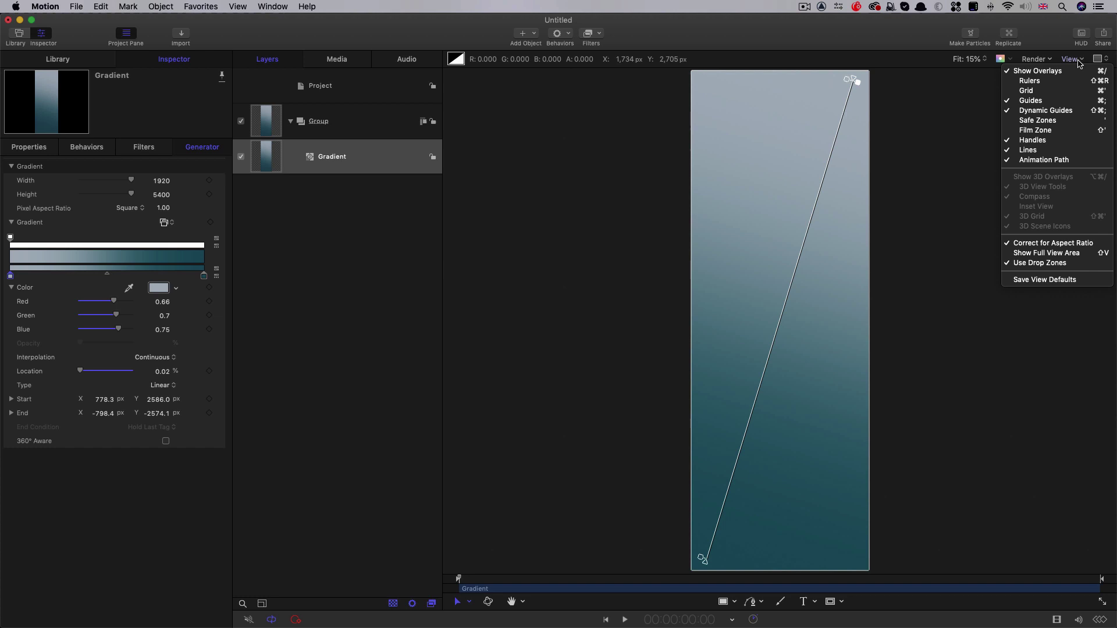
click(1062, 91)
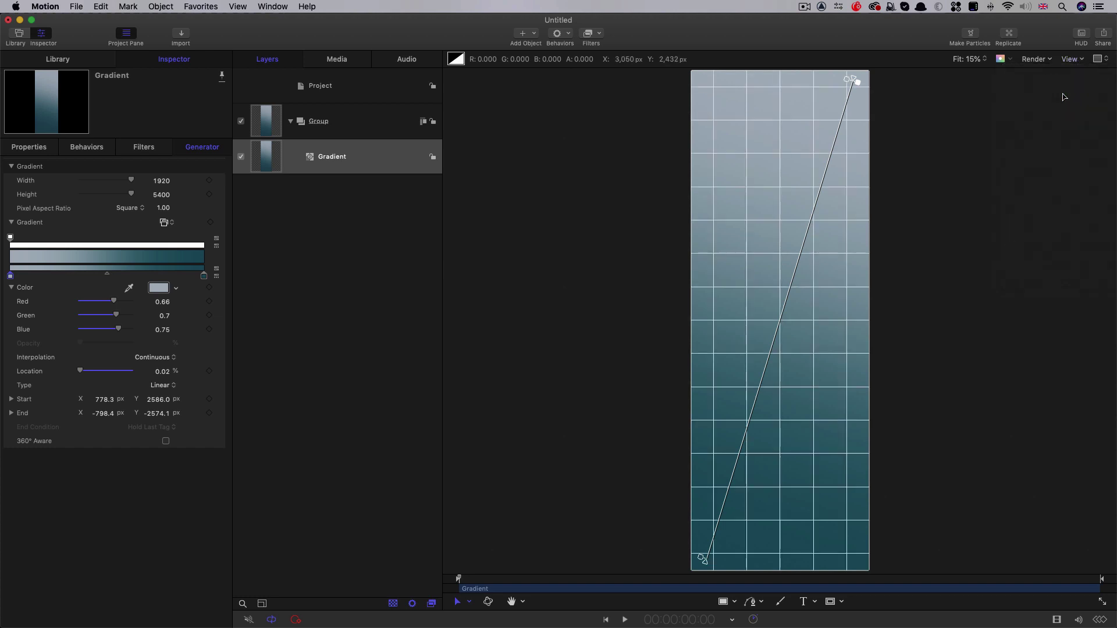
click(45, 6)
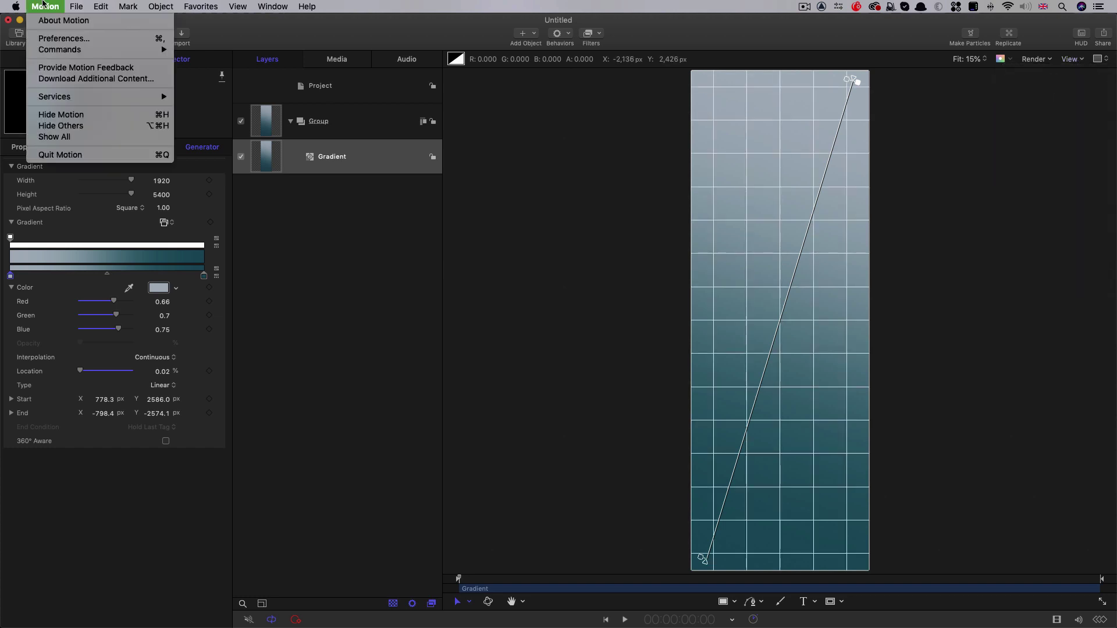
click(55, 35)
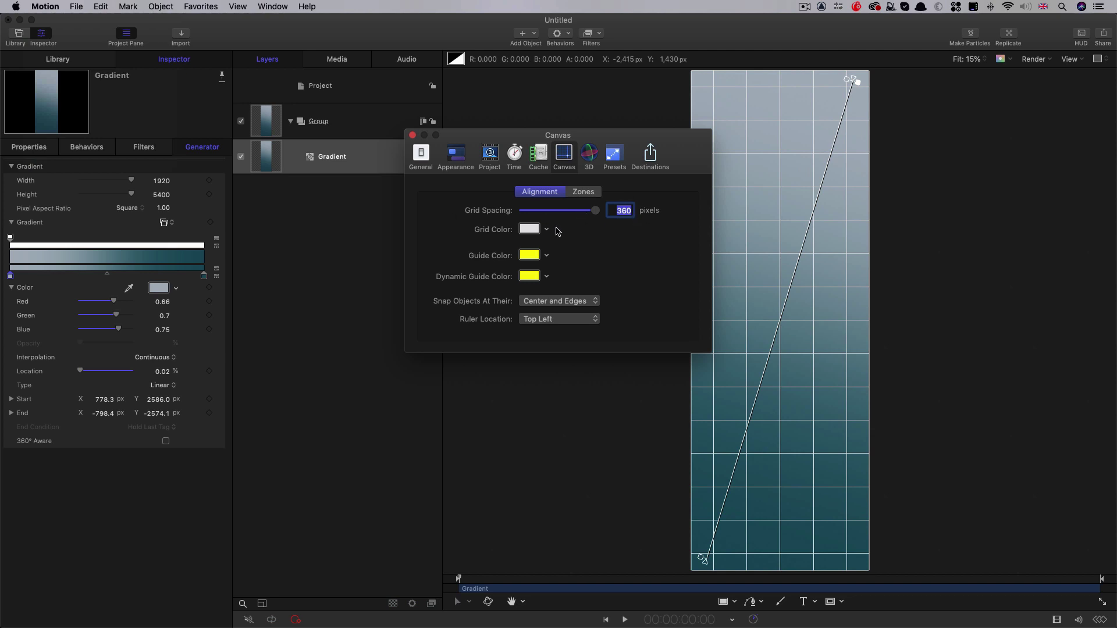
click(529, 228)
mouse_move(279, 394)
mouse_down()
mouse_move(304, 393)
mouse_move(287, 400)
mouse_up()
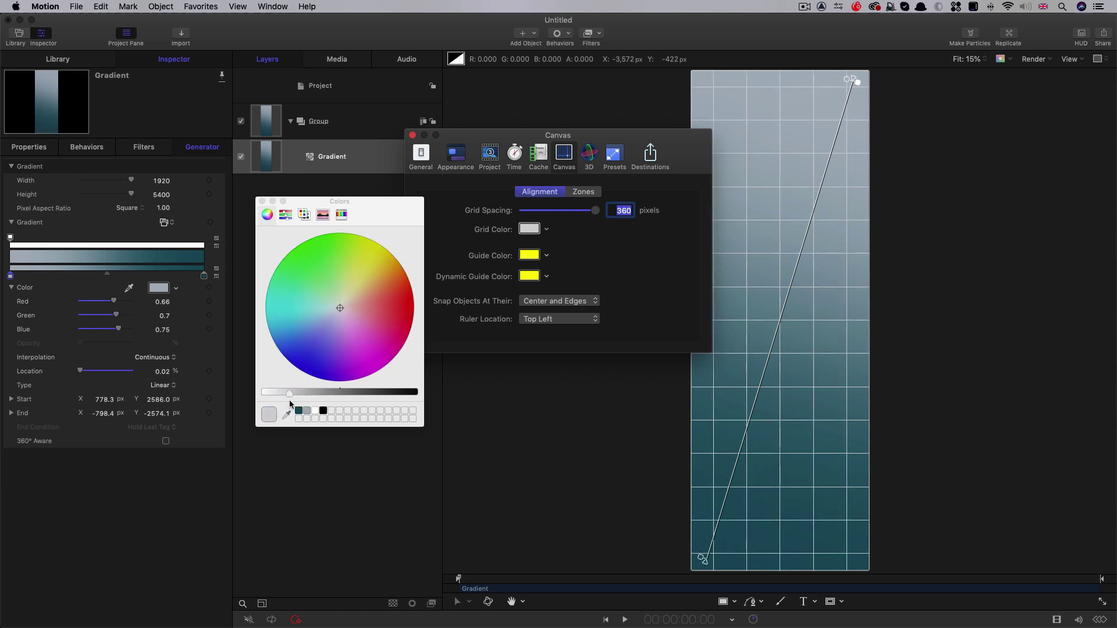
drag(290, 403, 457, 410)
key(super+w)
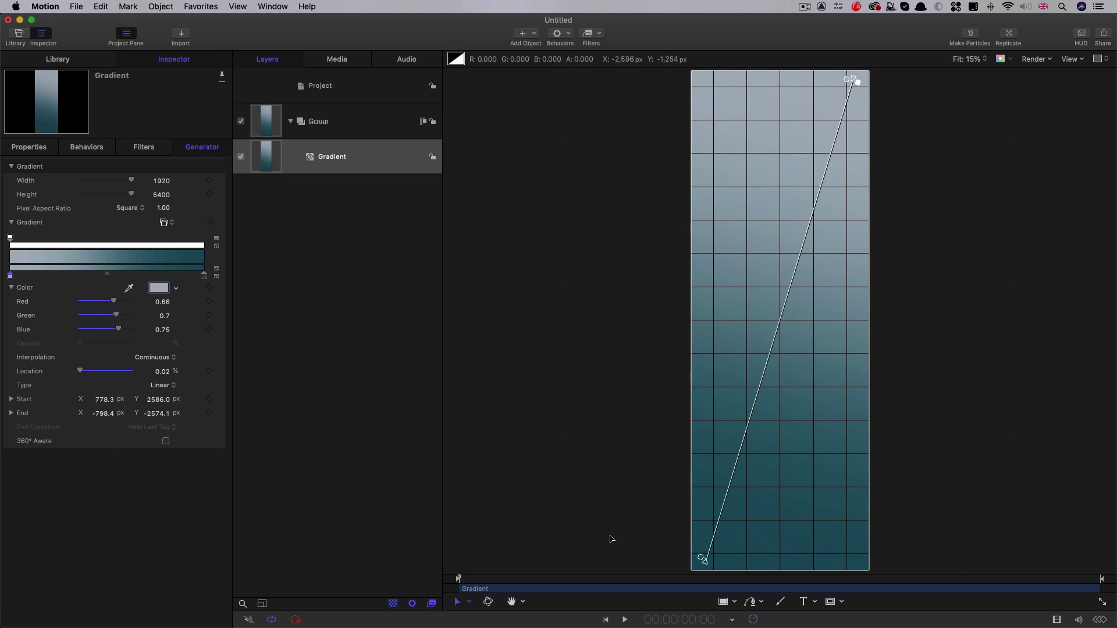
click(605, 297)
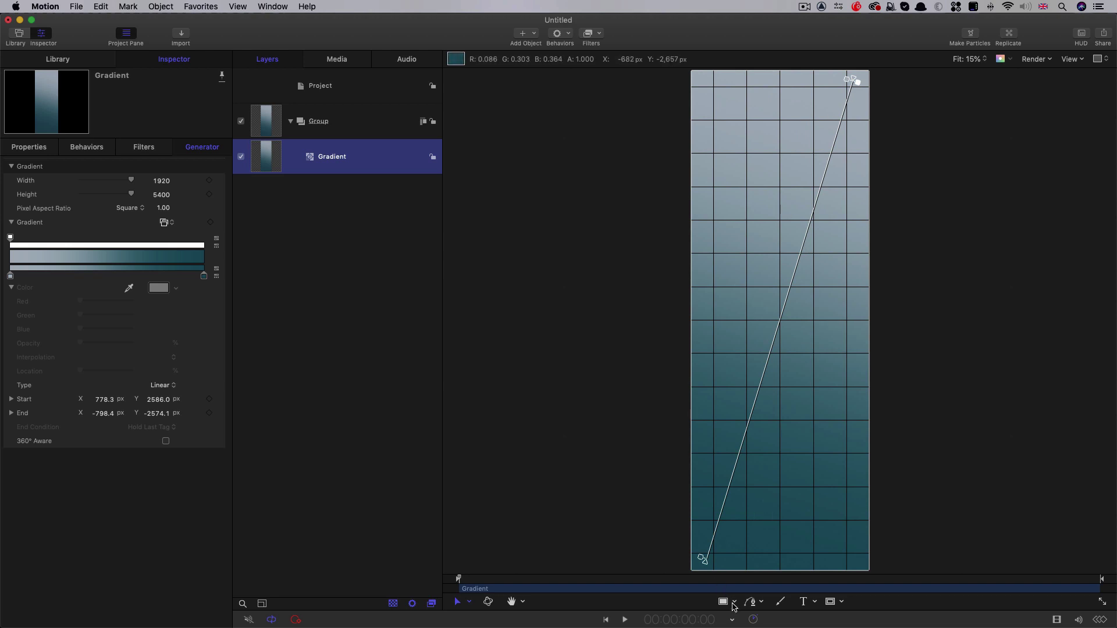
Draw a circle in the lower middle of the canvas with a radius of 200
key(c)
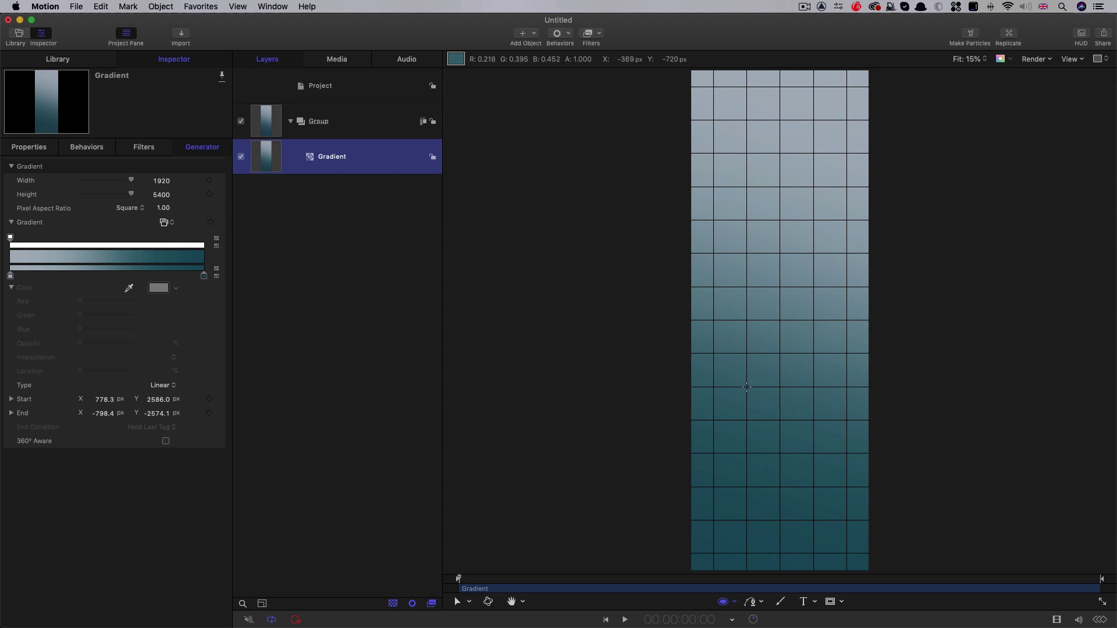
drag(747, 387, 771, 421)
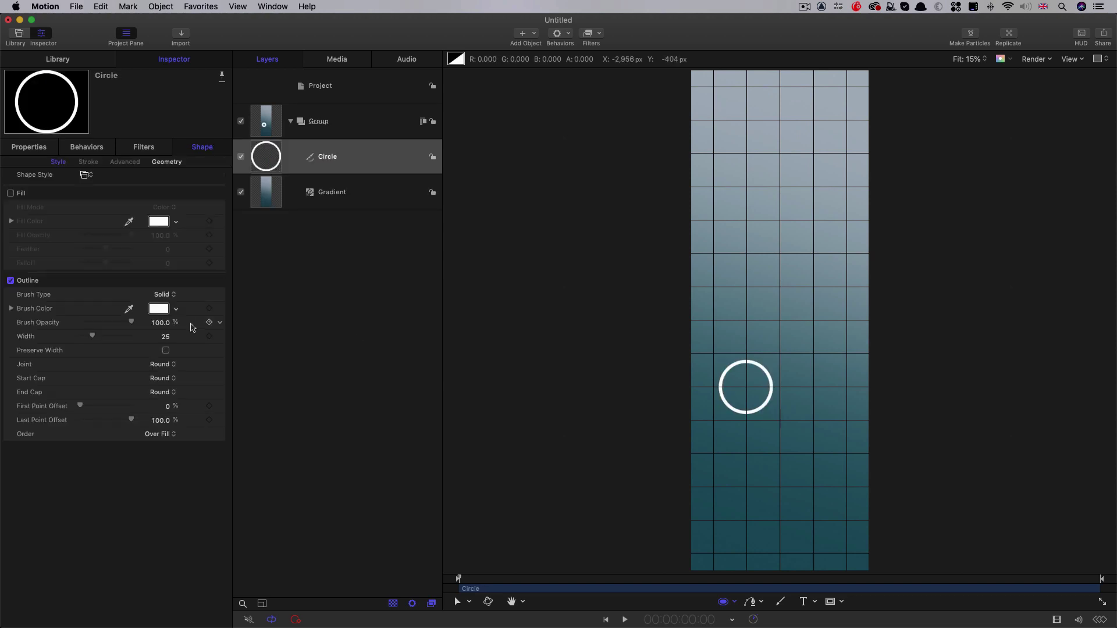
click(167, 162)
click(157, 206)
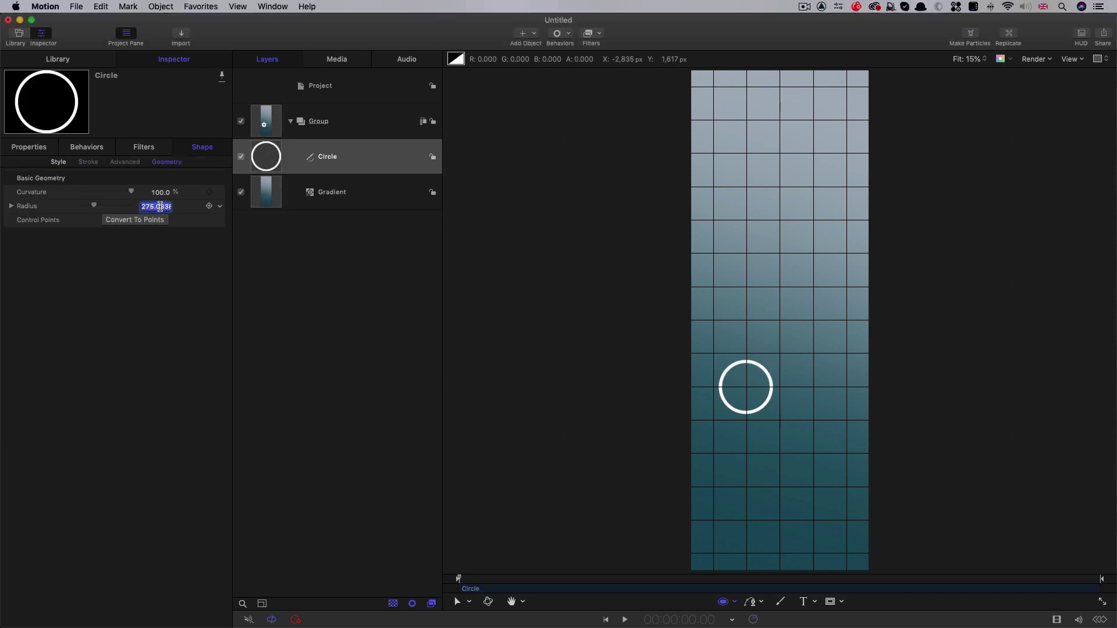
text(200)
key(Return)
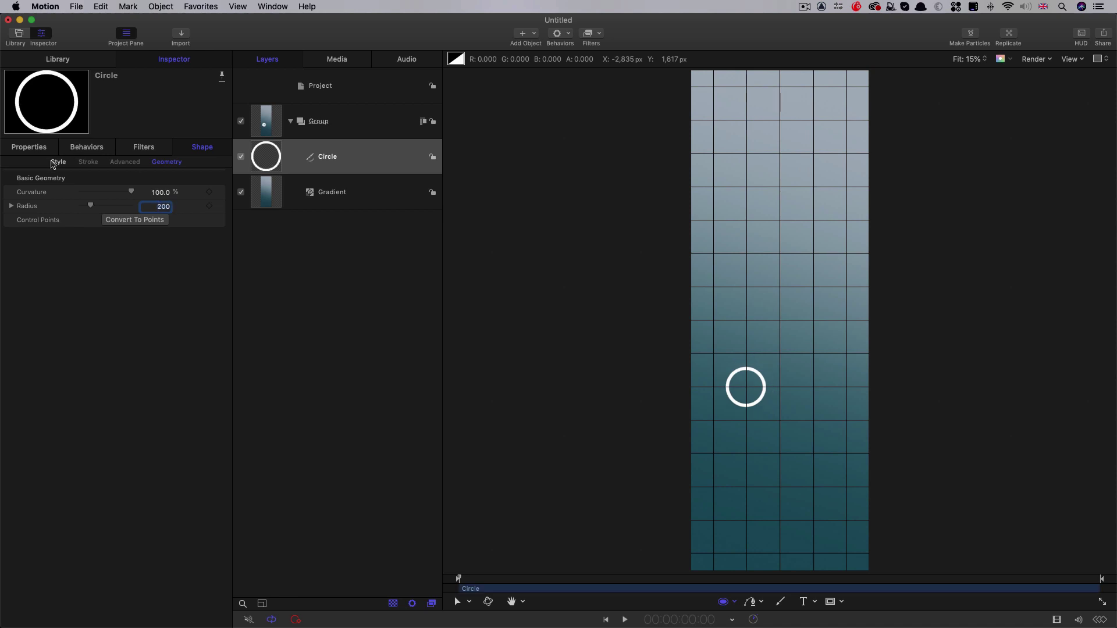
Turn on the circle's fill, with a dark teal outline and pale grey-blue fill
click(54, 164)
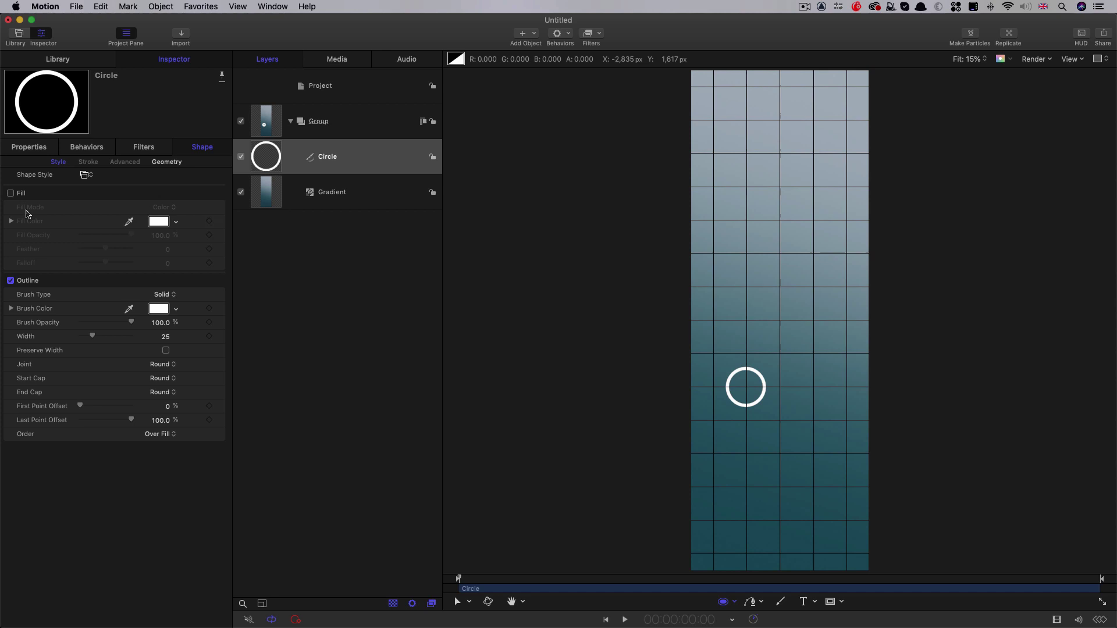
click(10, 194)
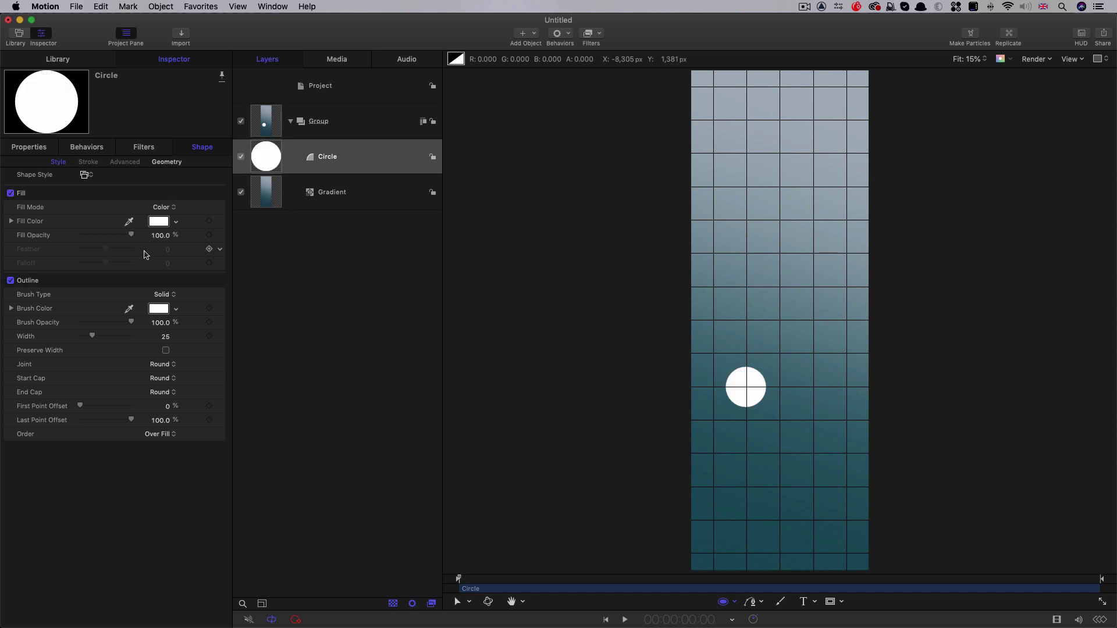
click(157, 310)
click(299, 411)
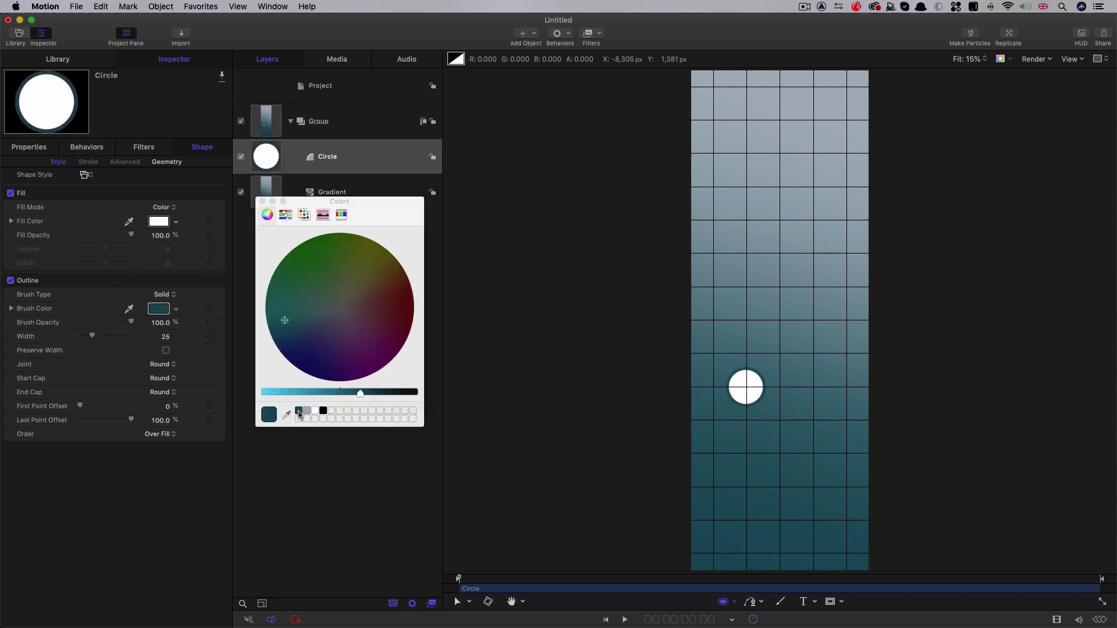
click(155, 223)
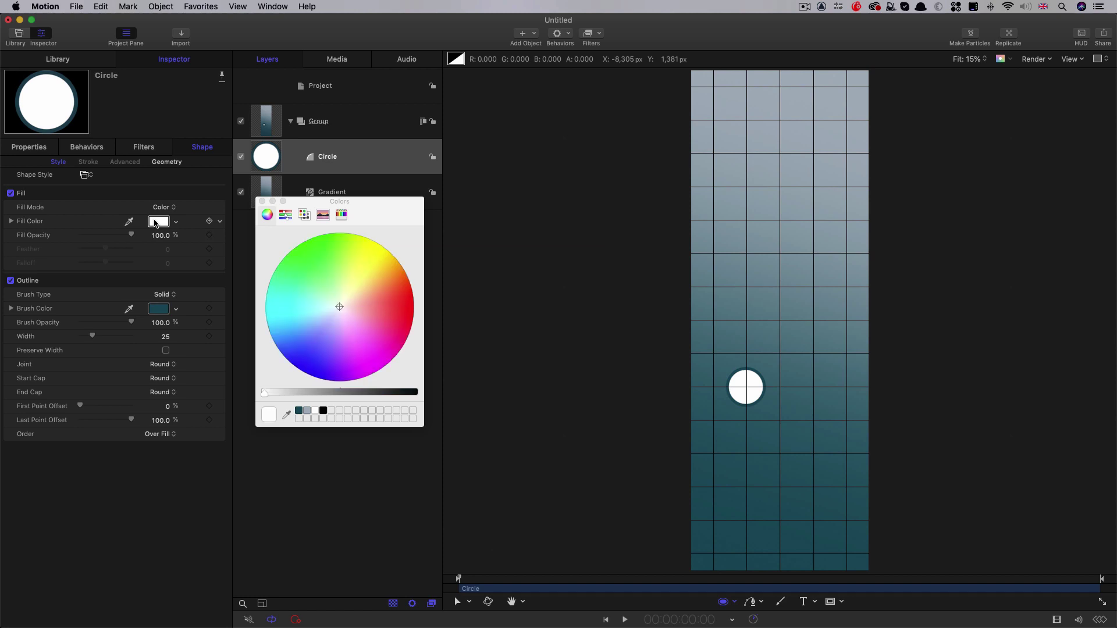
click(306, 411)
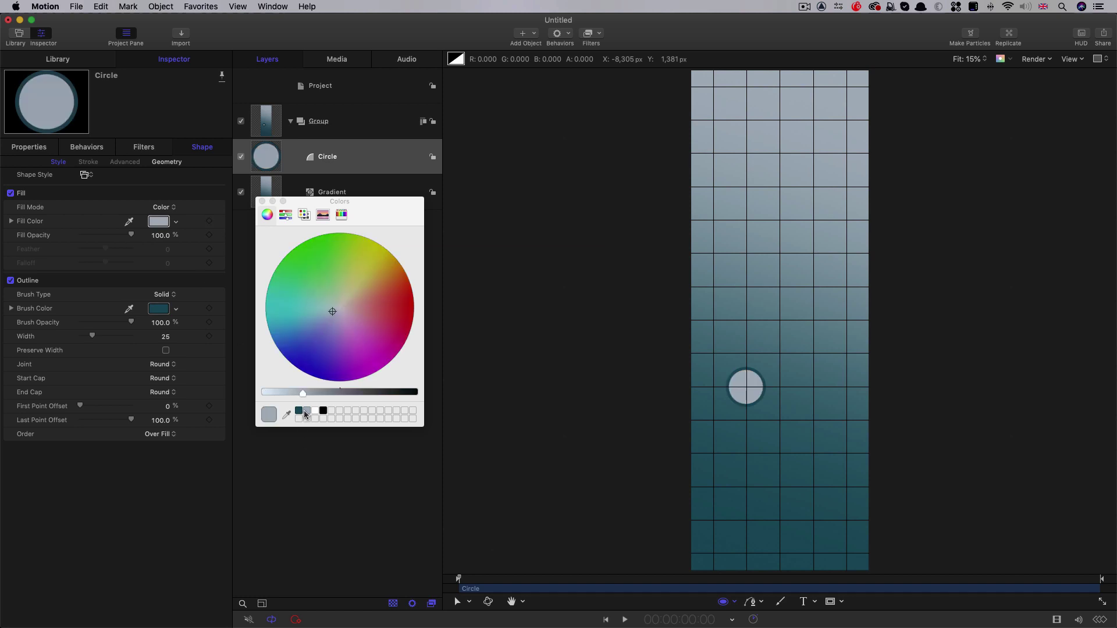
Set the circle's fill opacity to 50
click(262, 201)
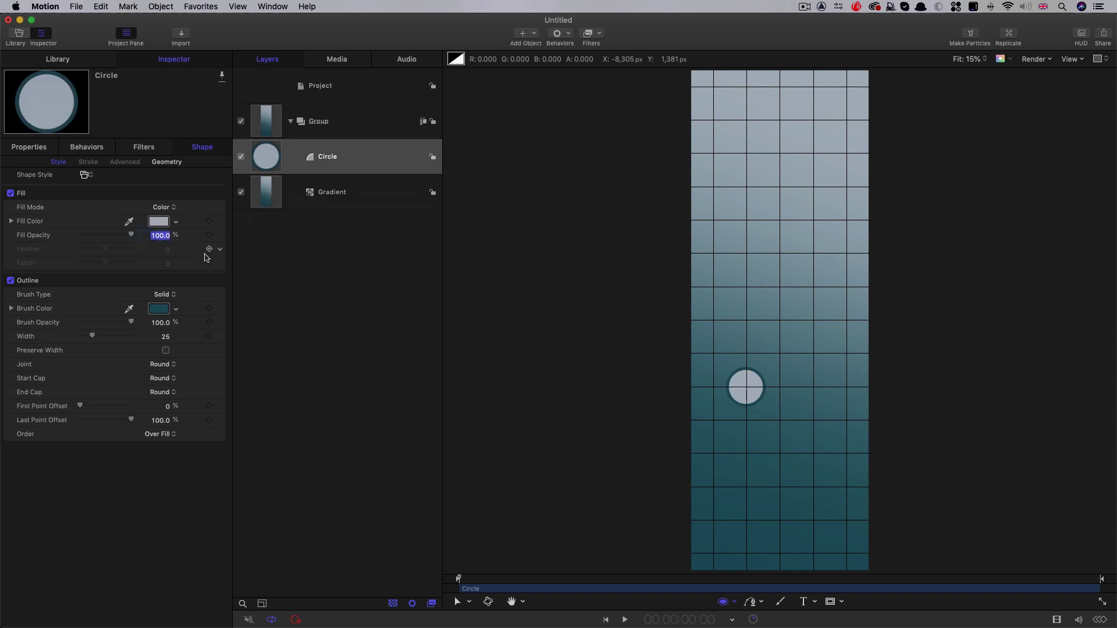
text(50)
key(Return)
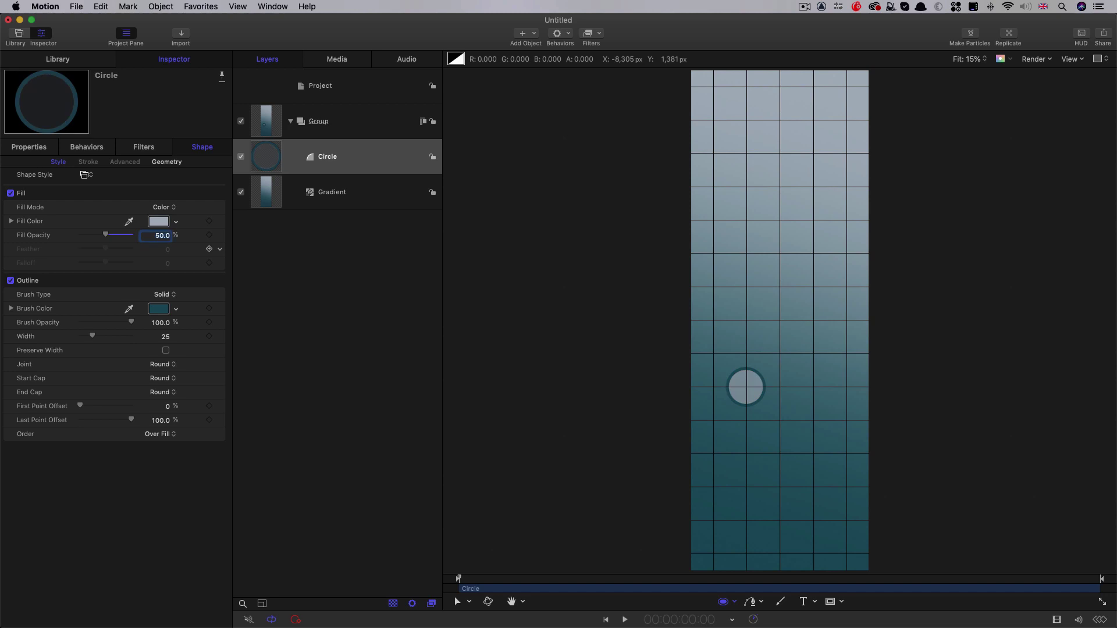
click(469, 603)
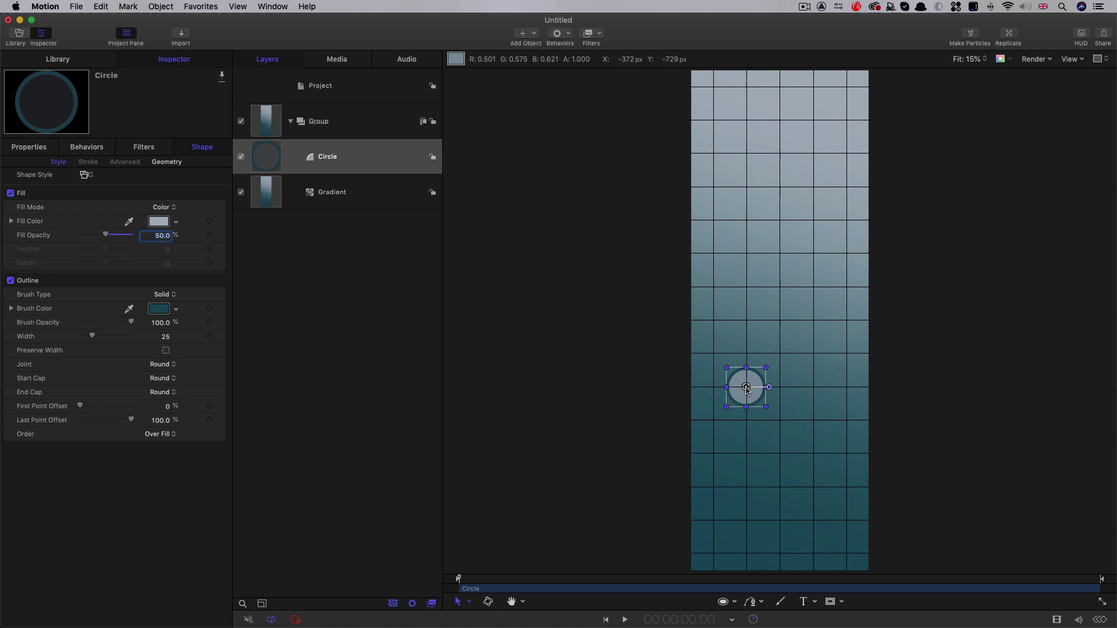
Duplicate the circle upward and place Circle copy 2 at X 0, Y 2160
drag(748, 391, 780, 120)
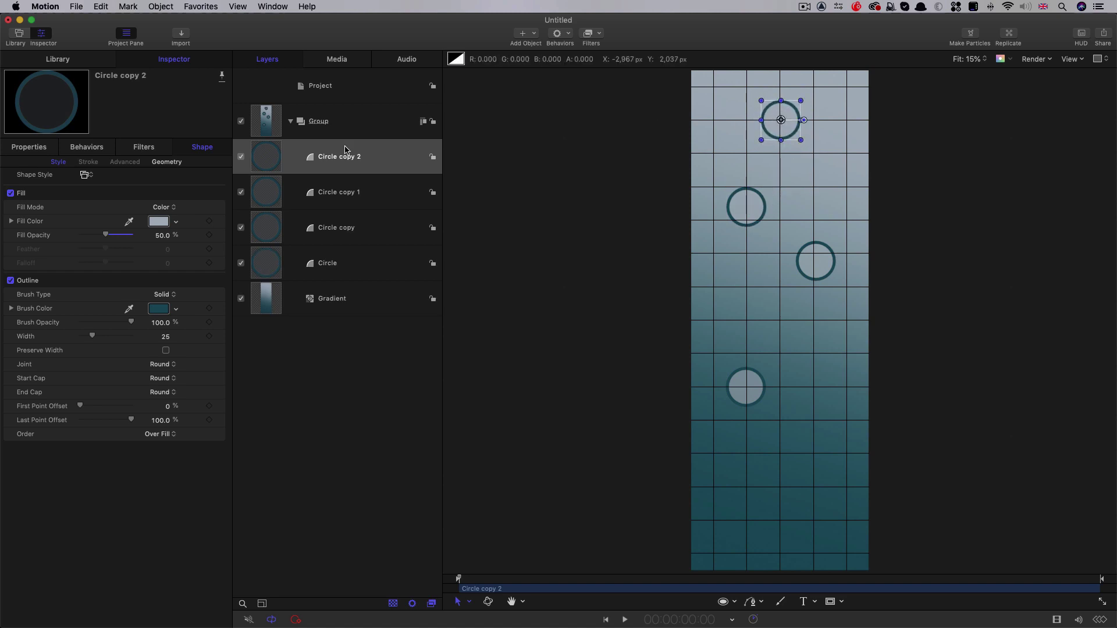
click(29, 147)
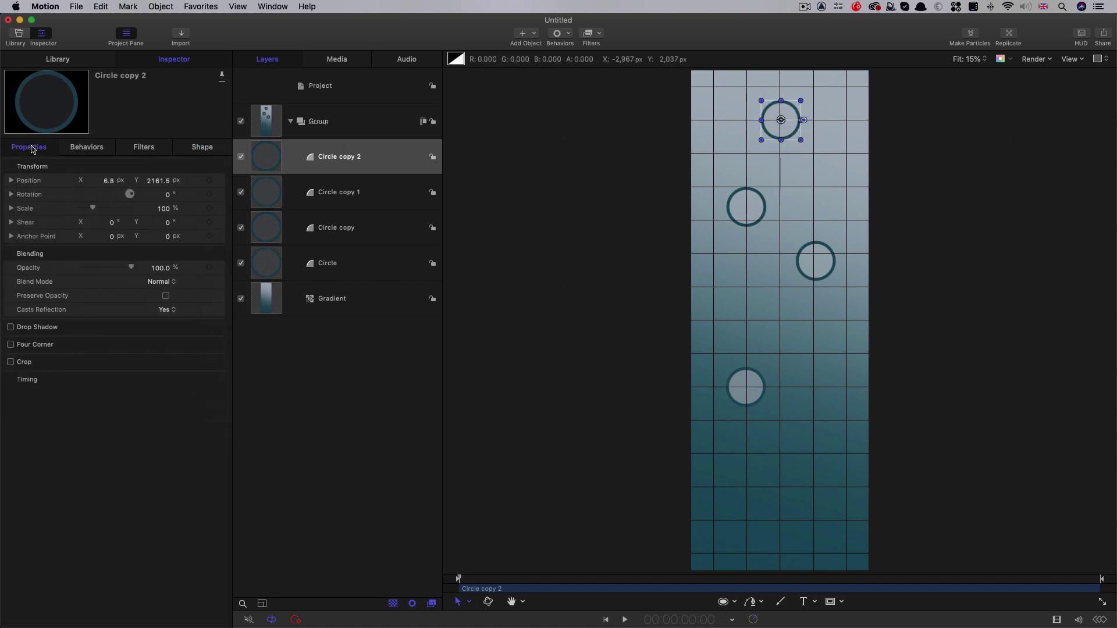
click(156, 181)
text(2160)
key(Return)
click(103, 180)
text(0)
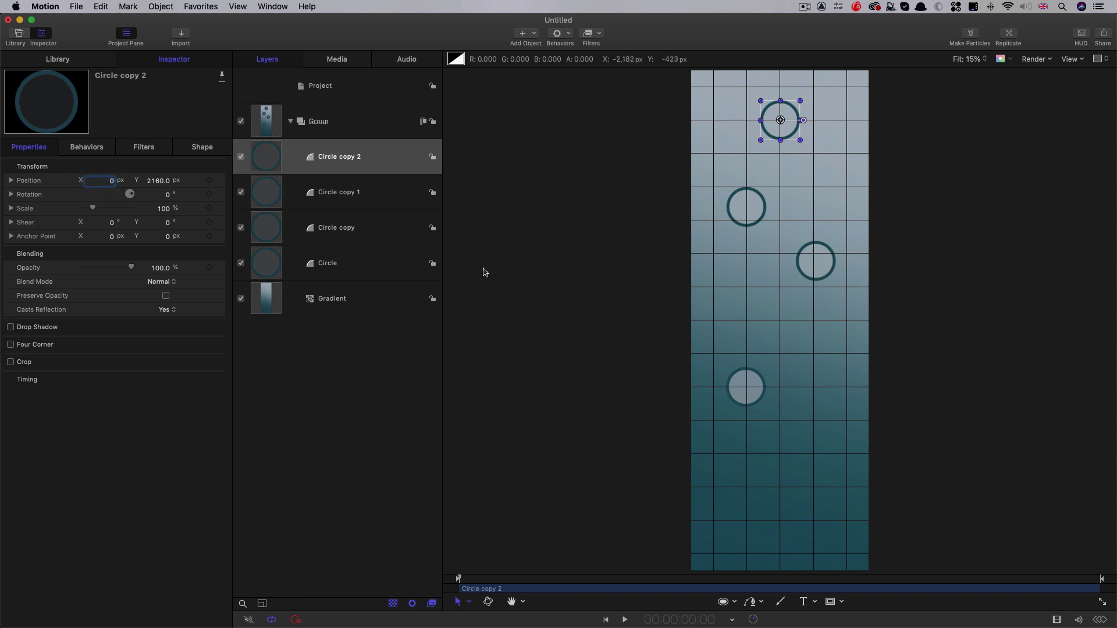
Select the Bezier tool and look over its settings panel
click(763, 604)
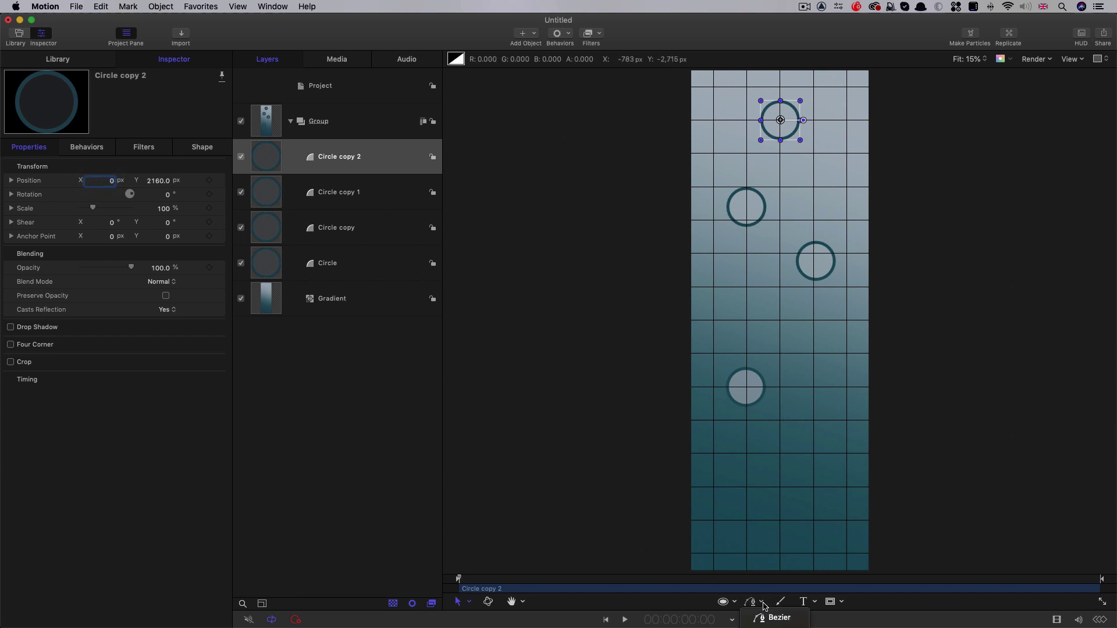
click(766, 618)
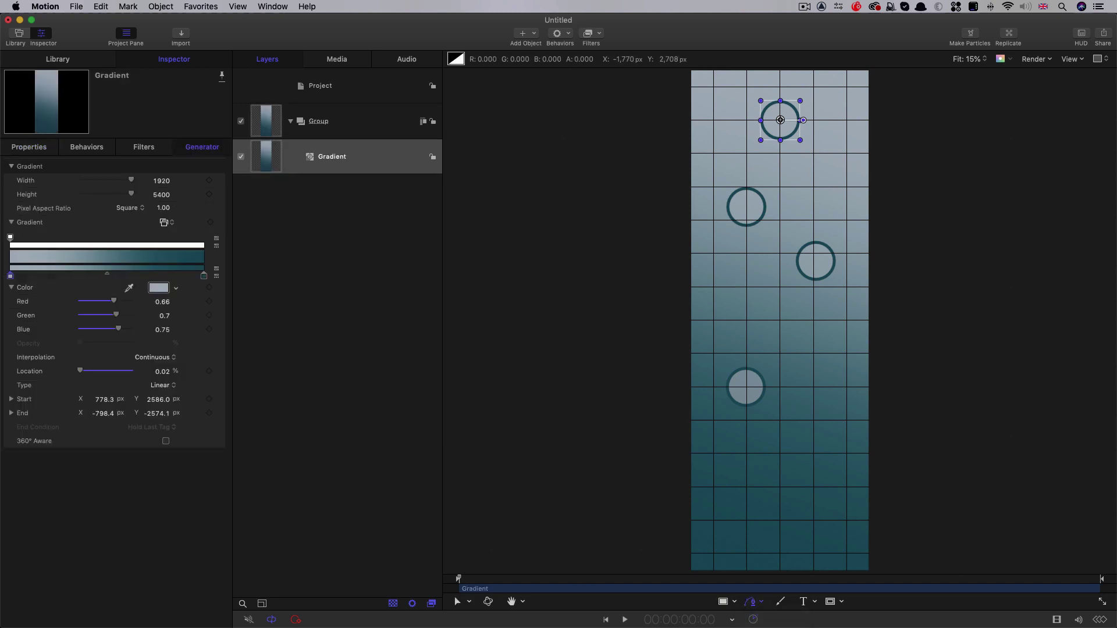
click(272, 7)
click(303, 115)
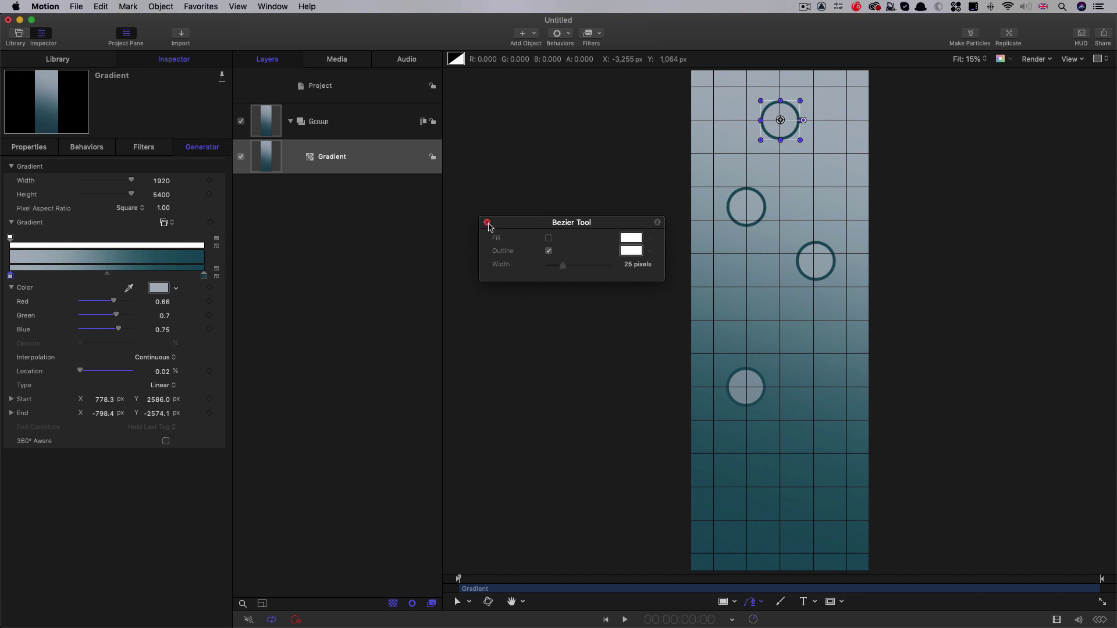
click(488, 224)
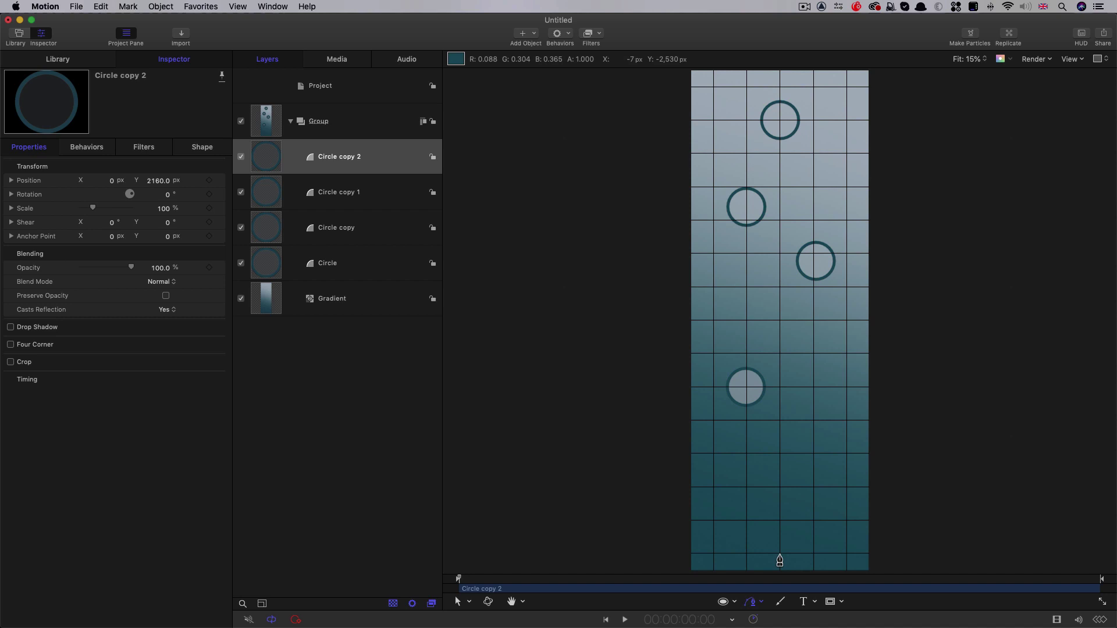
Draw a winding path from the bottom centre up to the top circle, with the top point smooth
click(779, 556)
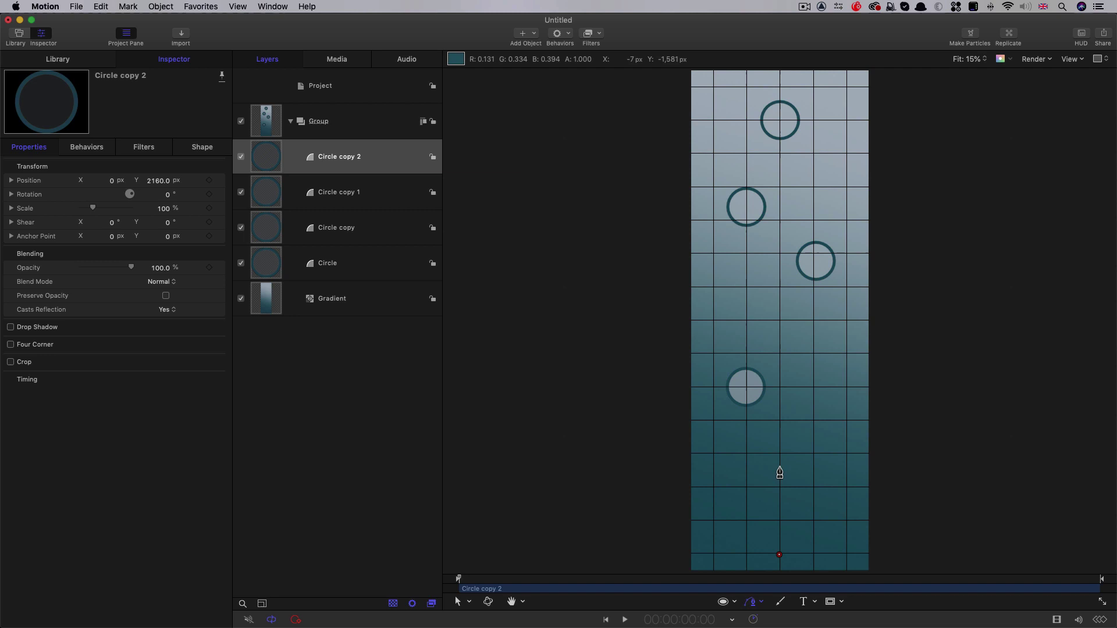
drag(779, 466, 780, 452)
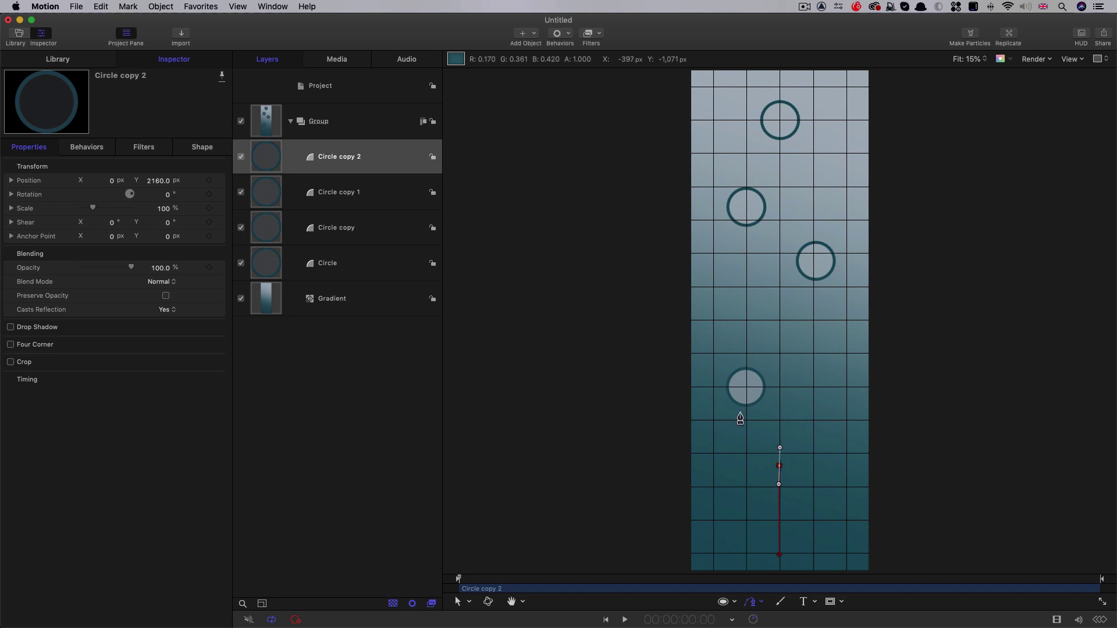
drag(711, 387, 711, 346)
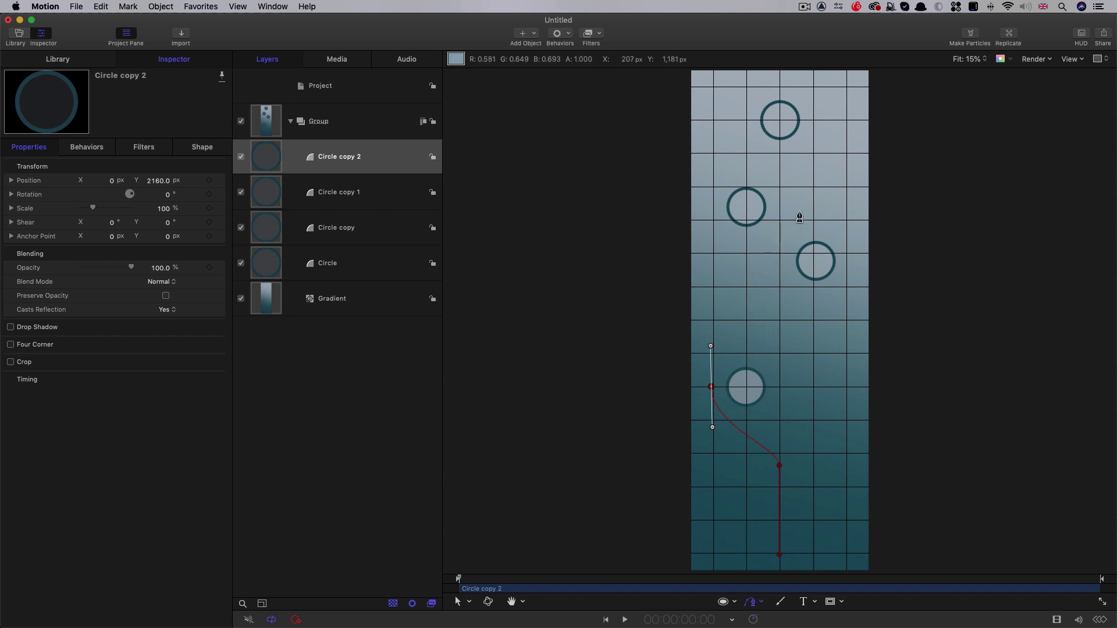
drag(814, 187, 816, 156)
click(797, 86)
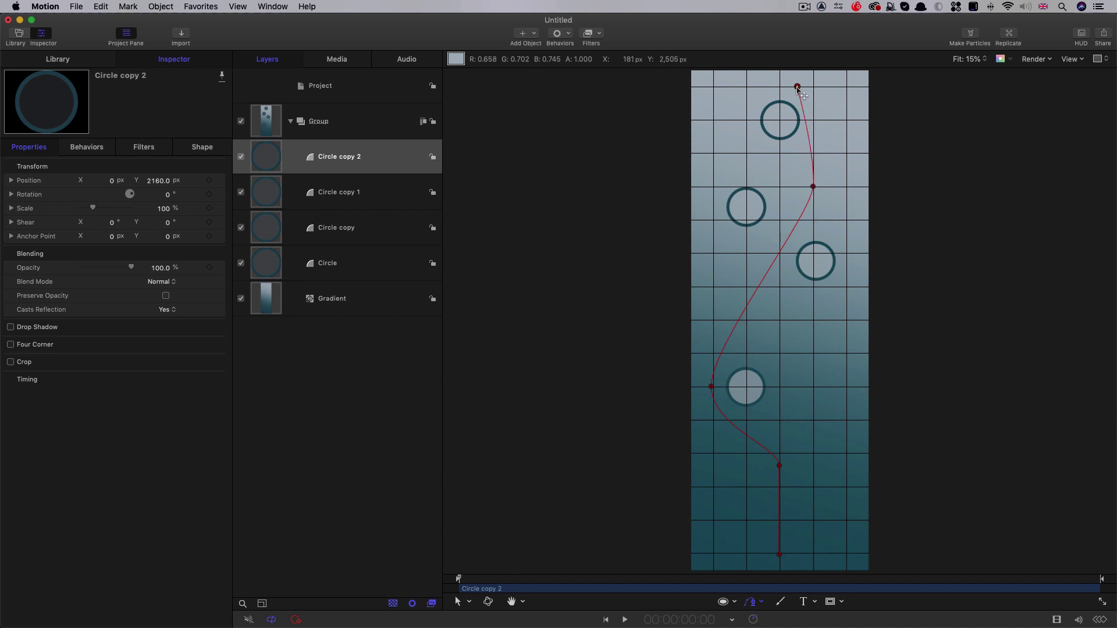
click(779, 120)
right_click(797, 86)
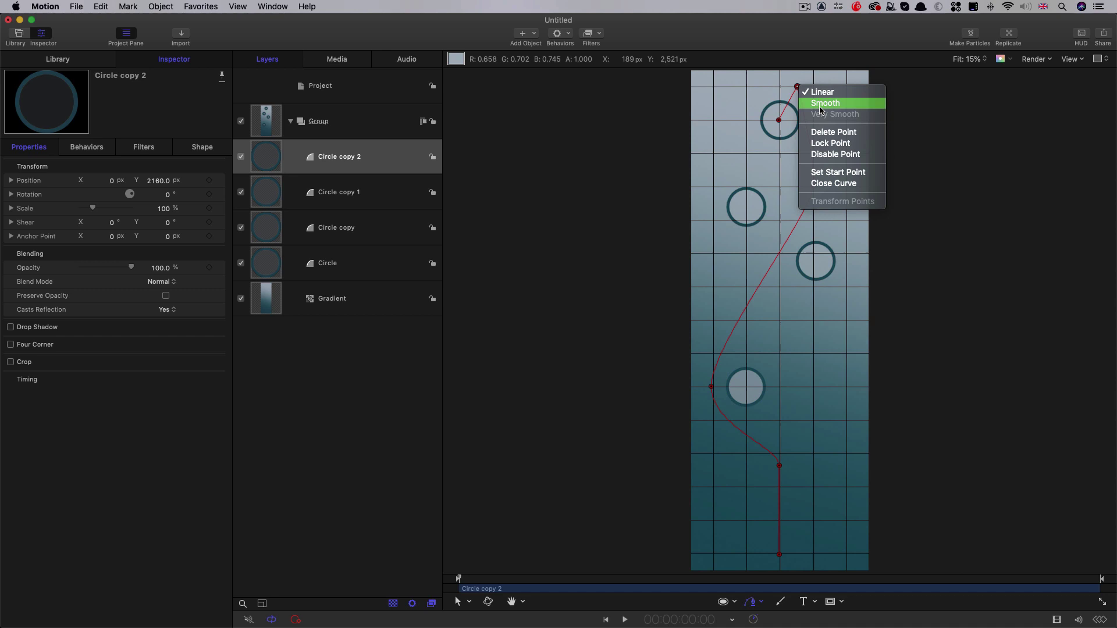
click(820, 109)
drag(814, 118, 768, 88)
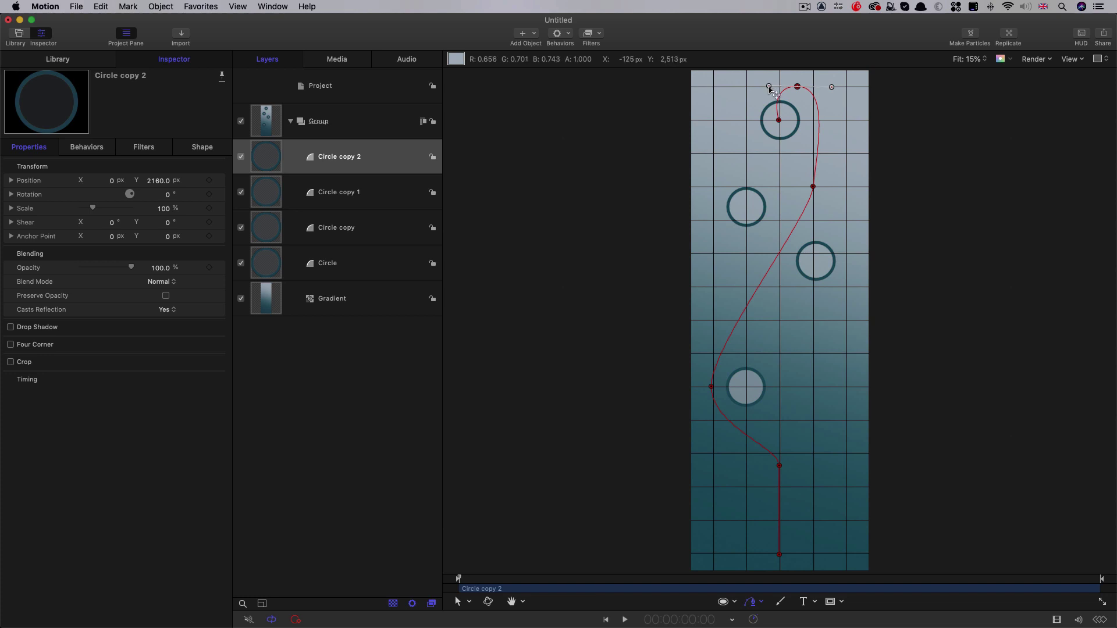
key(Return)
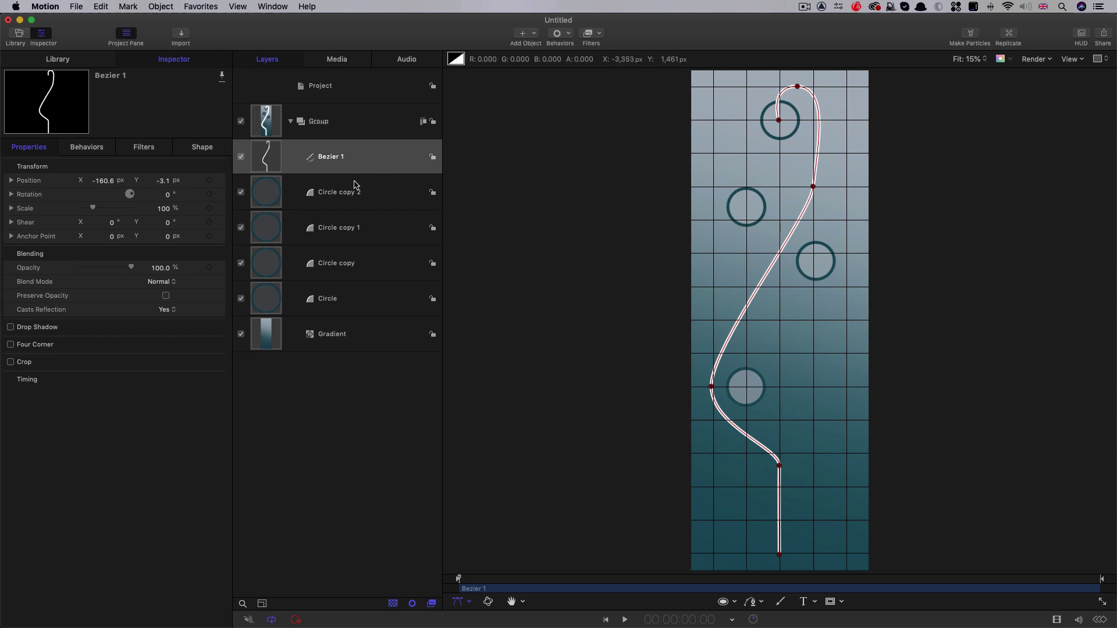
Rename the Bezier layer 'Red Path' and make its stroke red
click(335, 162)
text(Re)
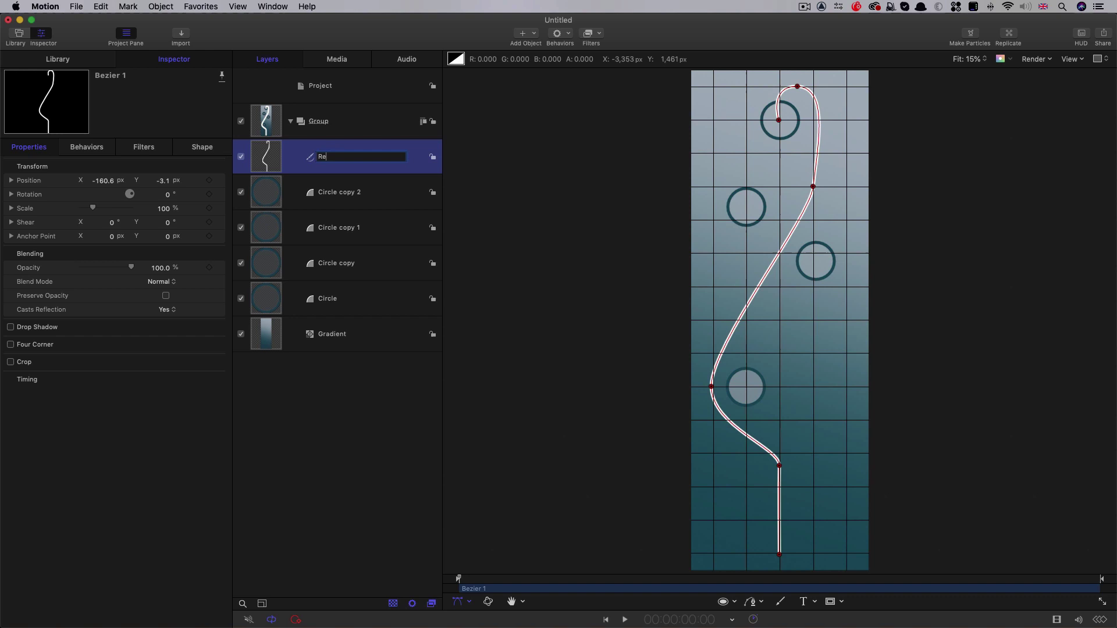
text(d Path)
click(198, 147)
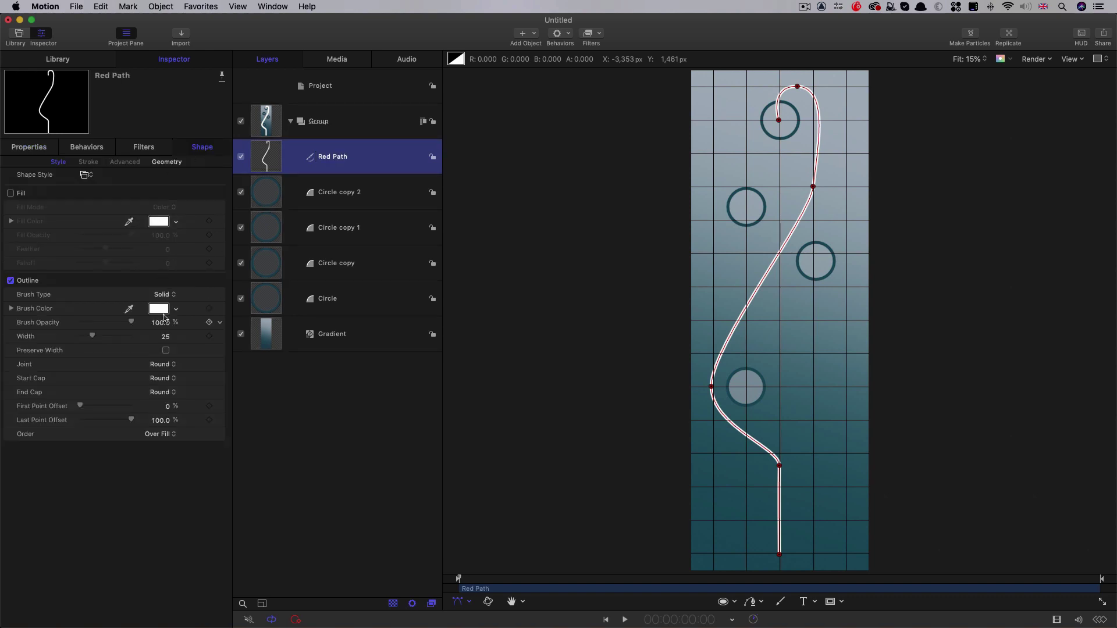
click(158, 309)
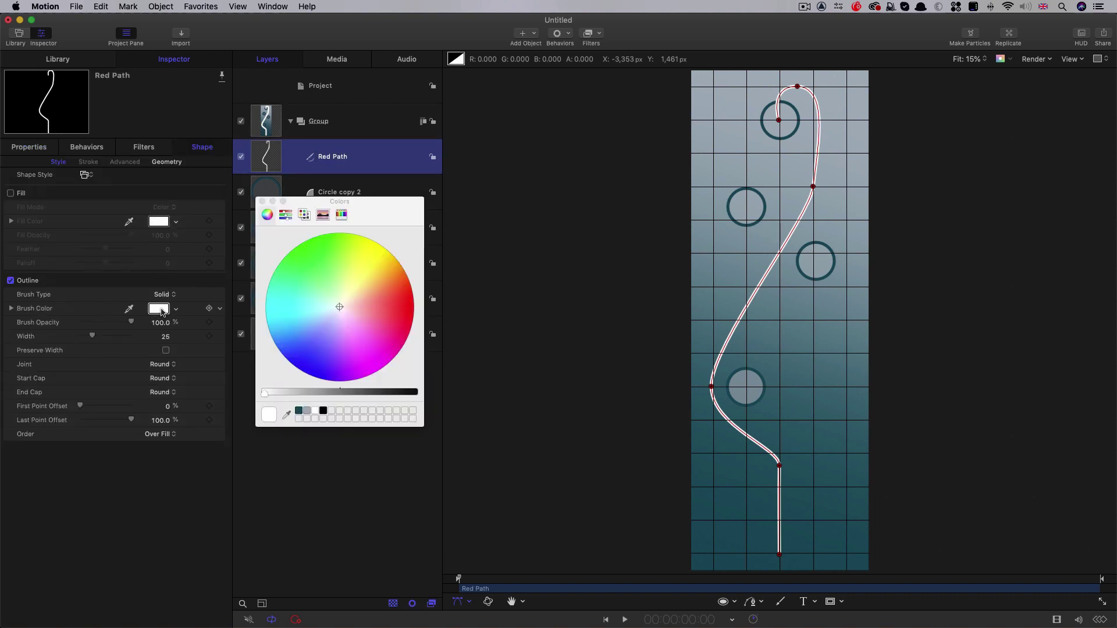
drag(340, 303, 466, 300)
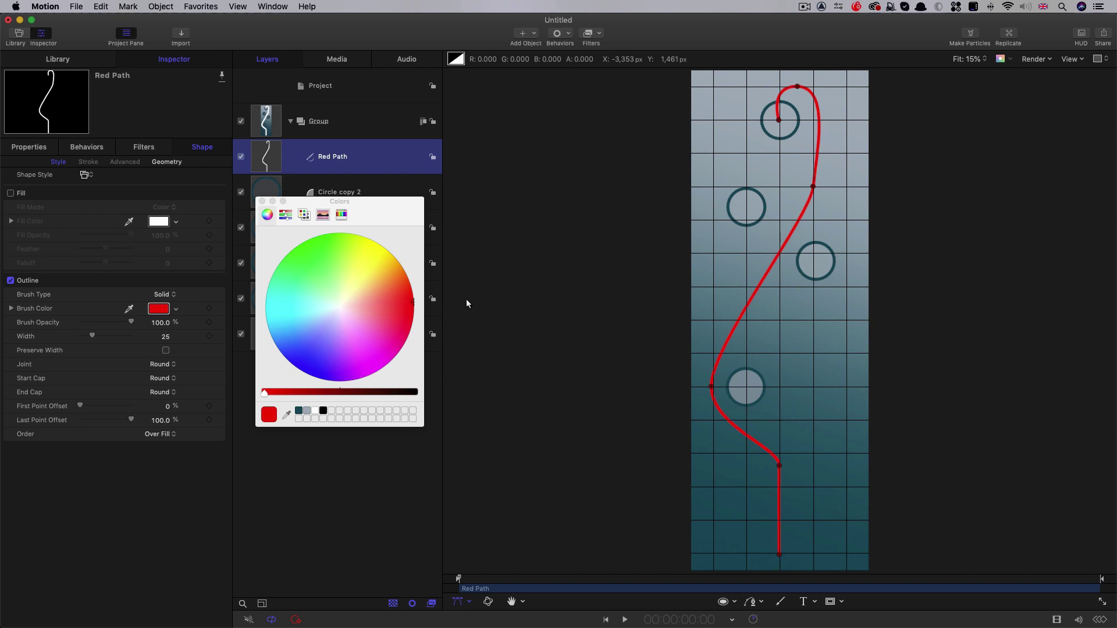
click(262, 202)
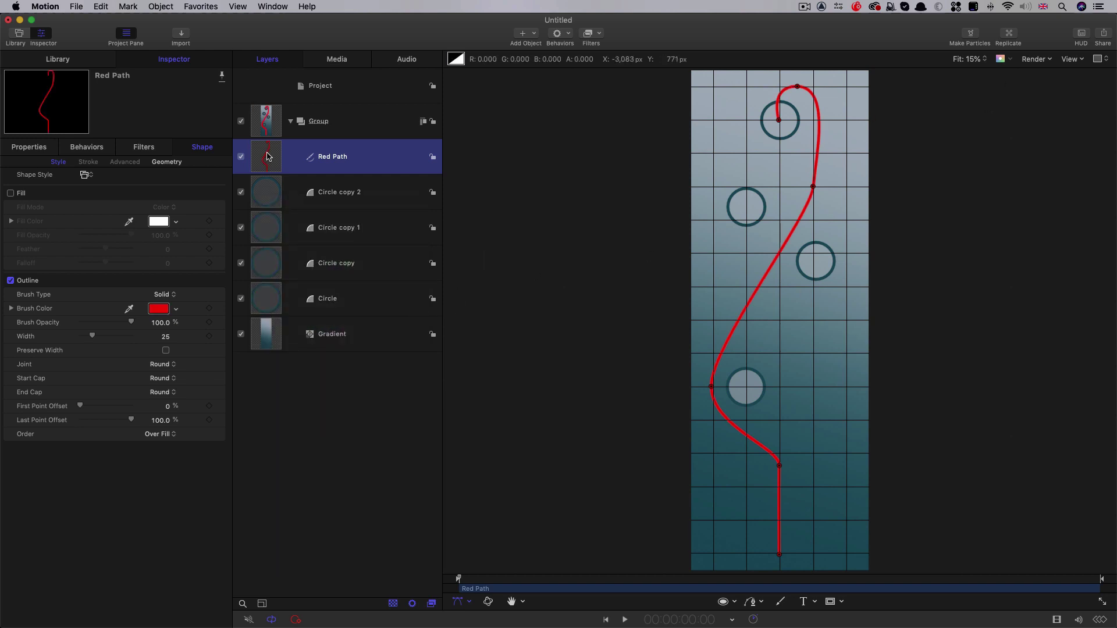
Duplicate Red Path, rename the copy 'Green Path', and make its stroke green
right_click(265, 154)
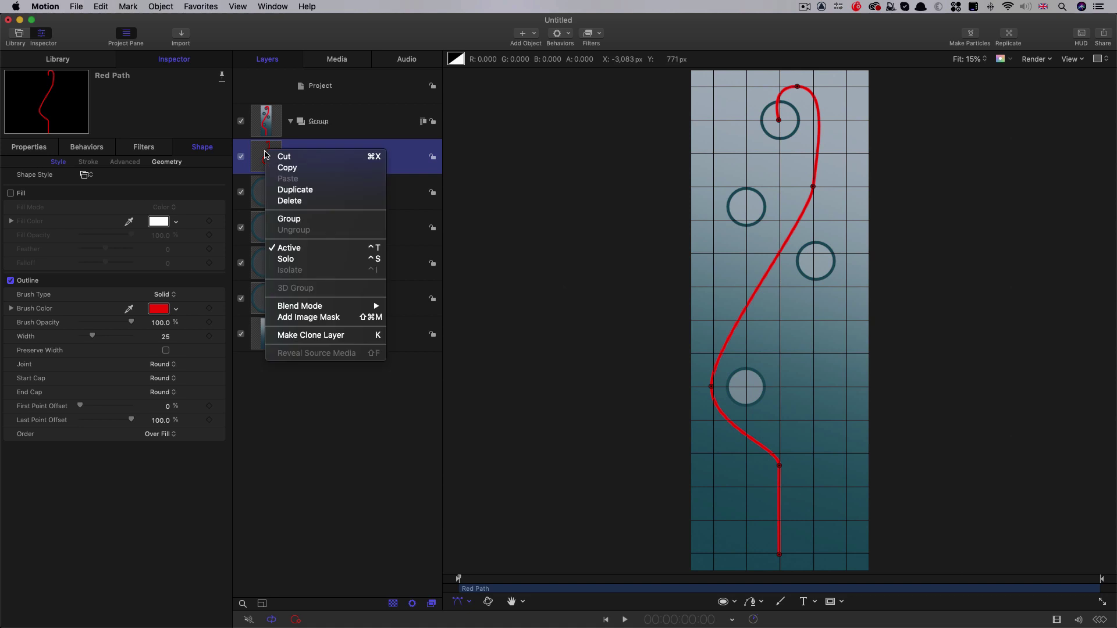
click(296, 189)
double_click(324, 158)
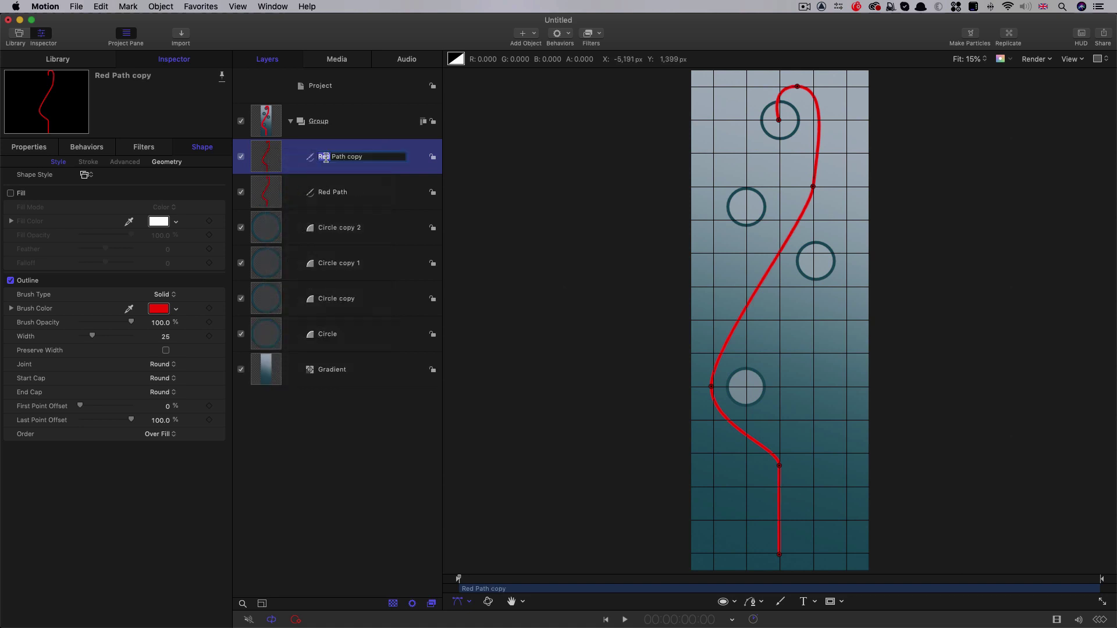
text(Green)
key(BackSpace)
key(BackSpace)
key(BackSpace)
key(BackSpace)
key(BackSpace)
key(Return)
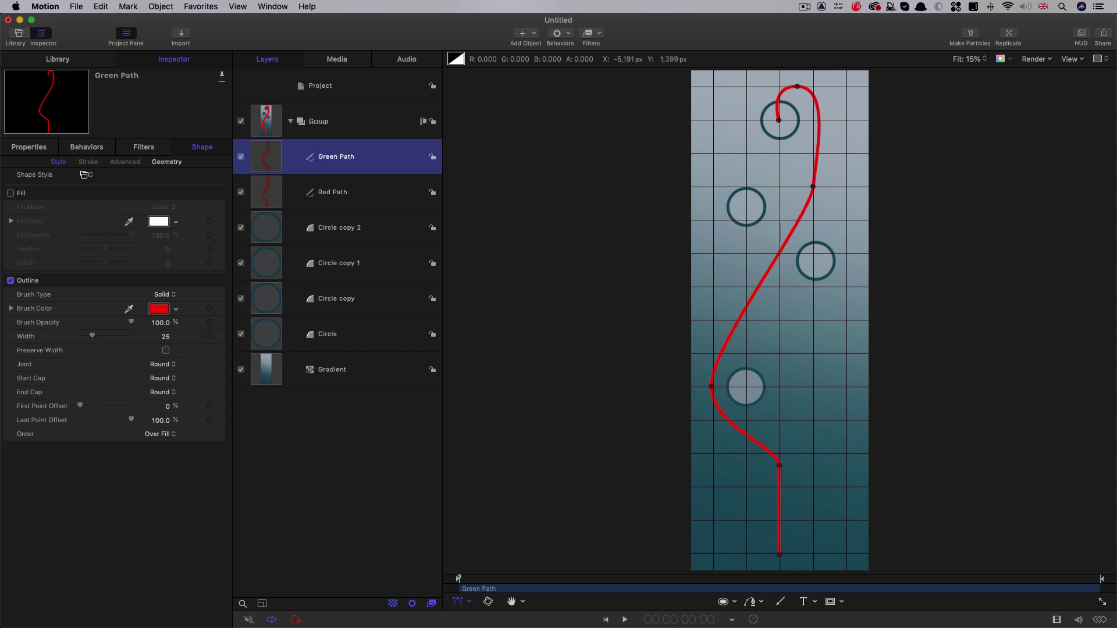
click(158, 309)
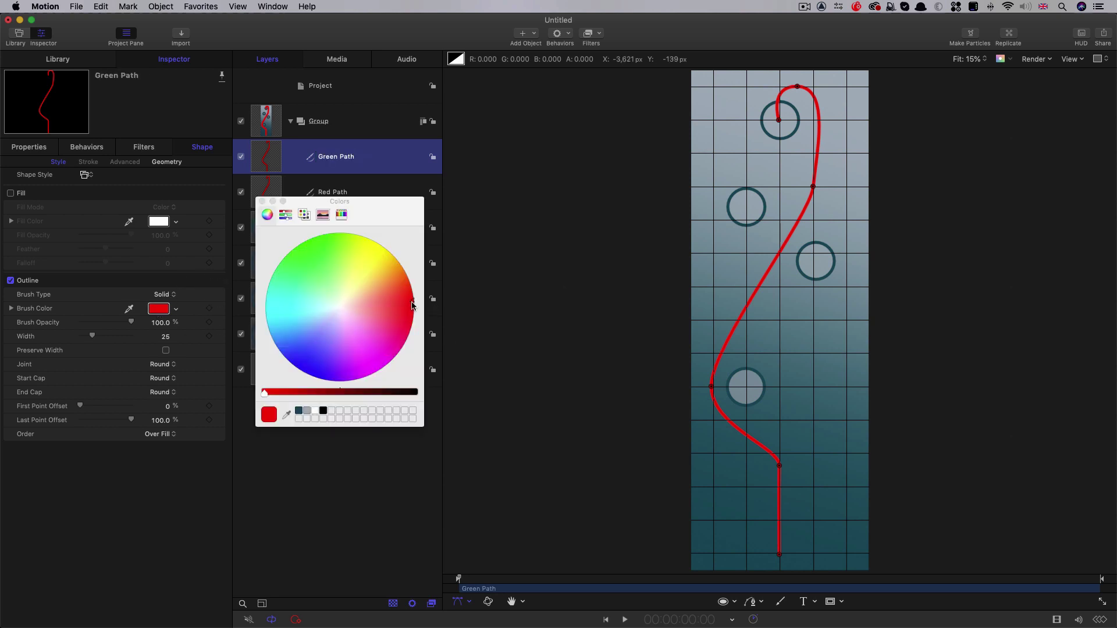
click(306, 247)
key(F1)
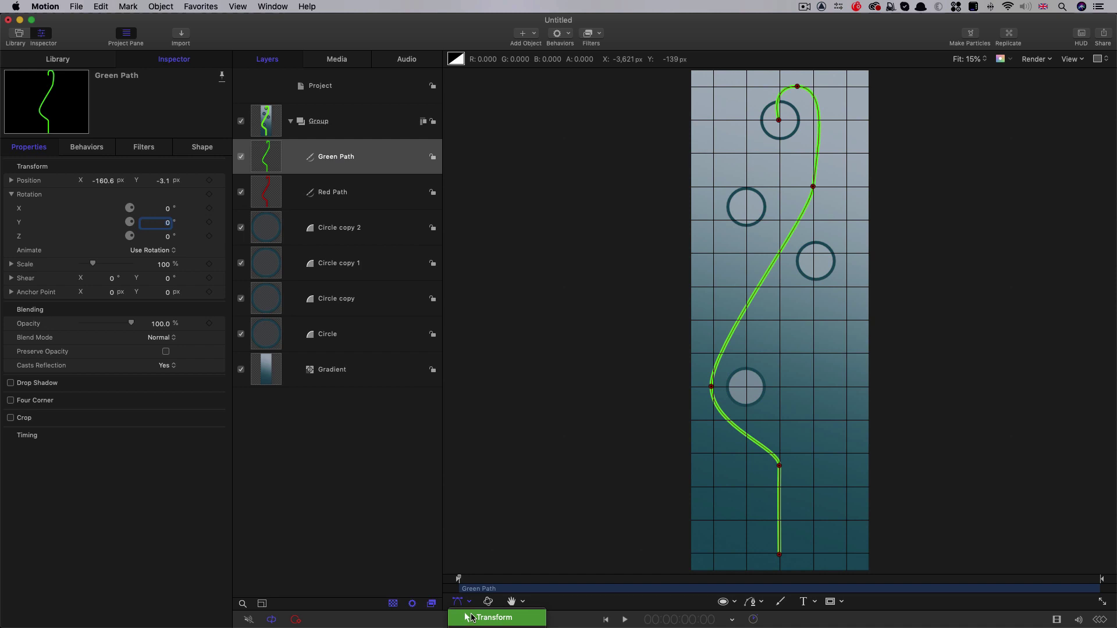
Flip Green Path with a 180° Y rotation and shift it sideways
click(471, 618)
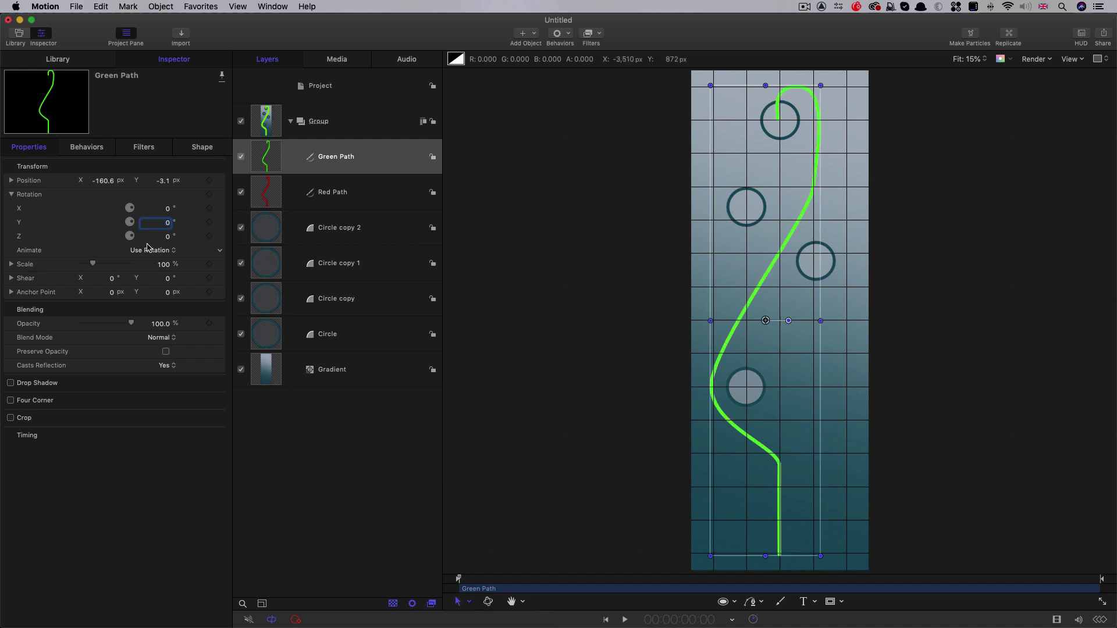
click(165, 227)
key(Return)
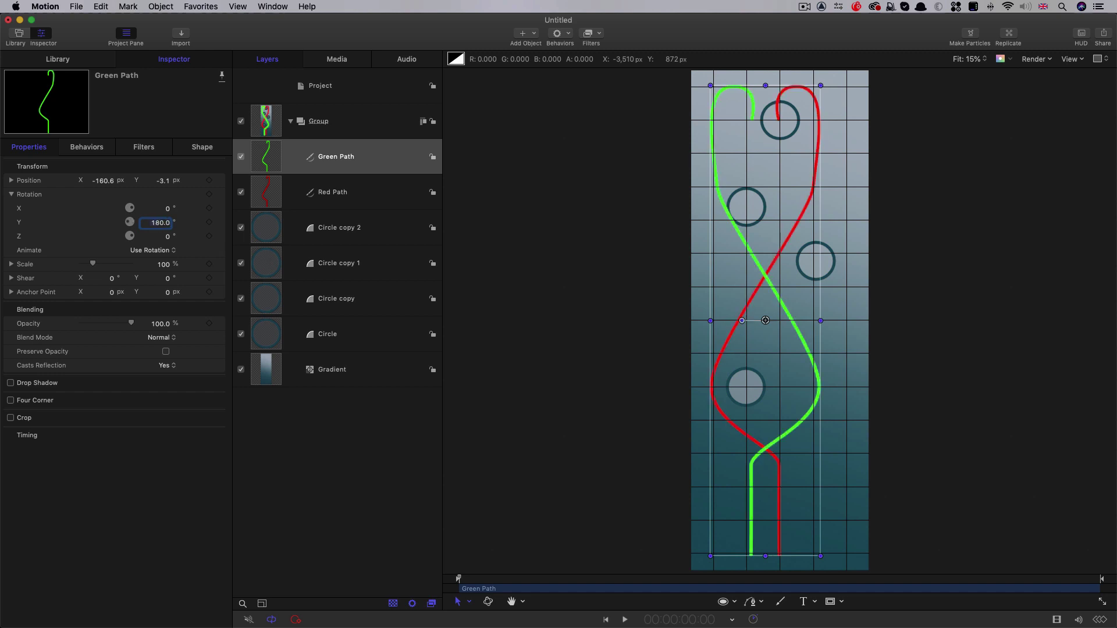
drag(102, 180, 96, 180)
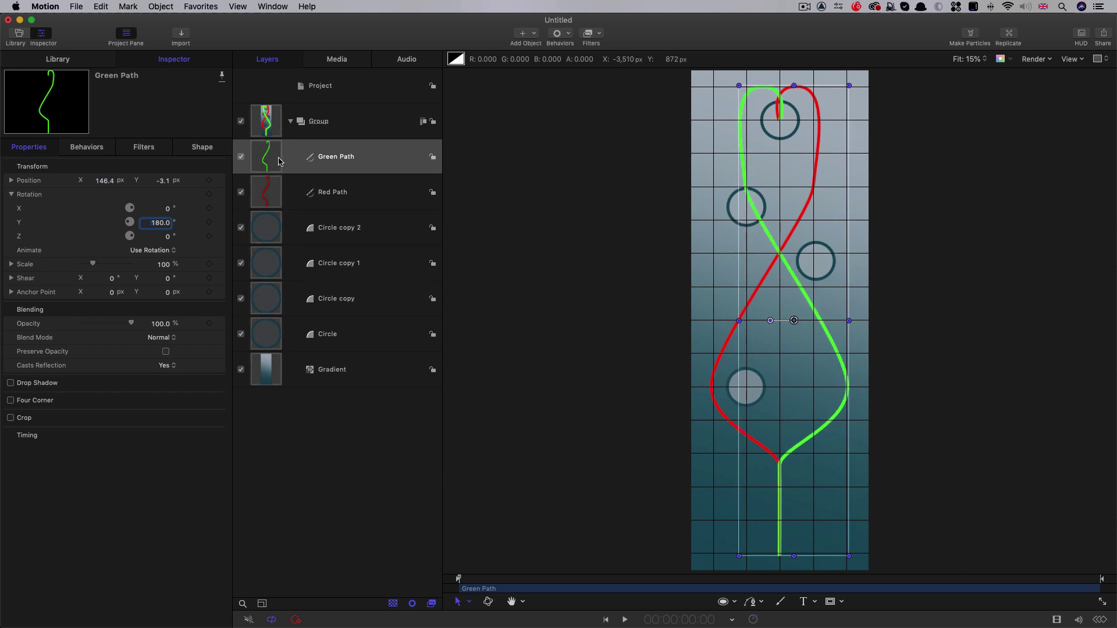
Reshape Green Path's points so its upper curve bulges toward the left edge
click(470, 603)
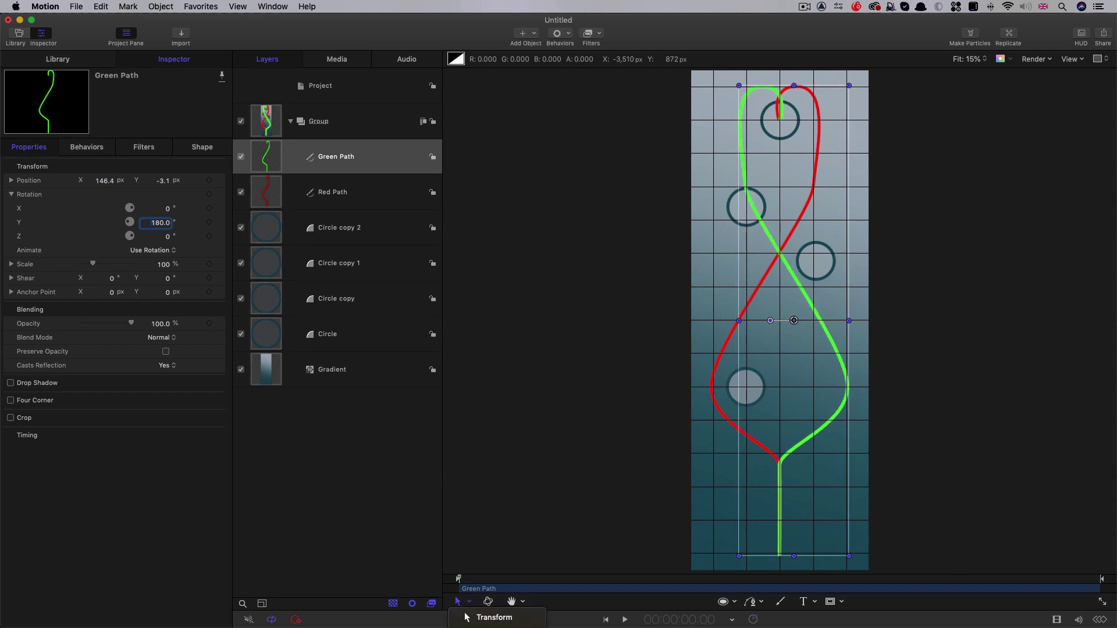
click(489, 618)
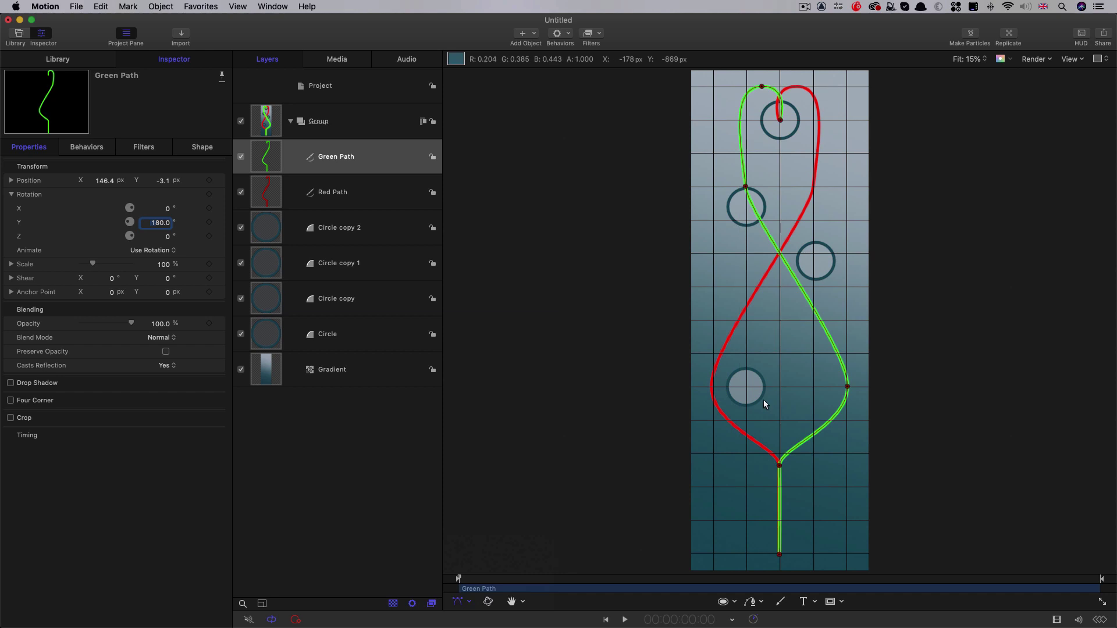
drag(848, 388, 813, 355)
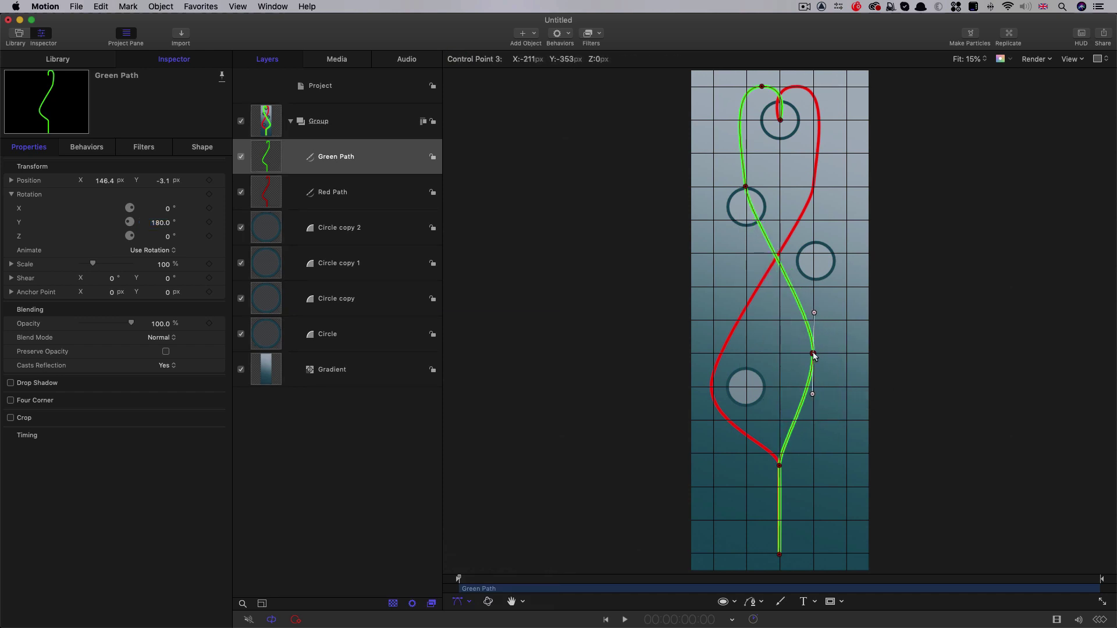
drag(745, 186, 713, 309)
Duplicate Green Path, rename it 'Blue Path', and make its stroke blue
right_click(274, 156)
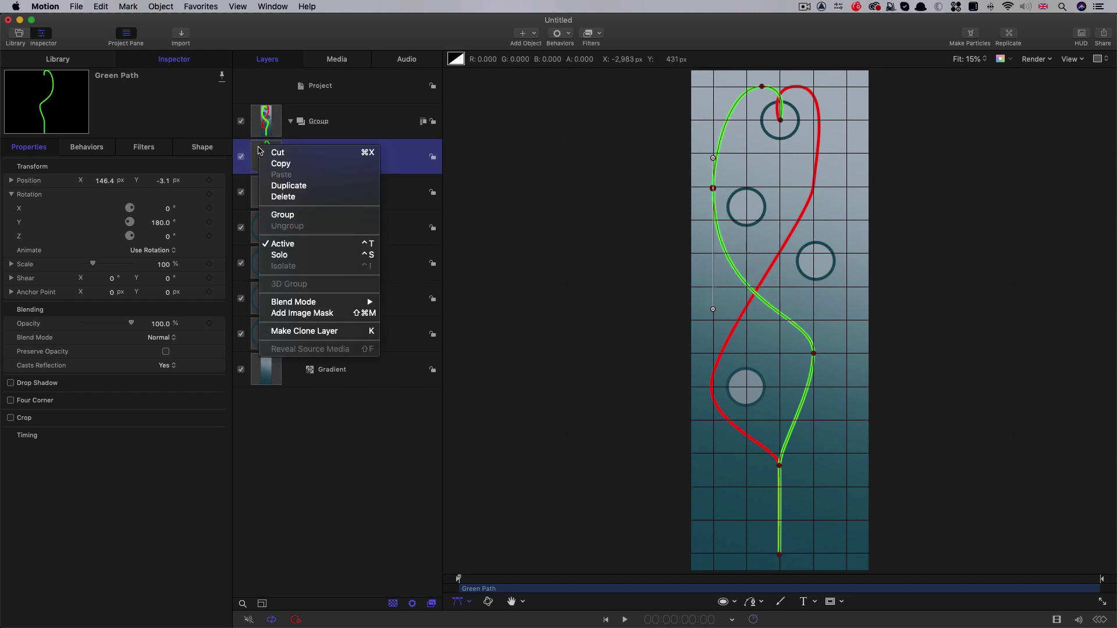
key(Escape)
key(super+d)
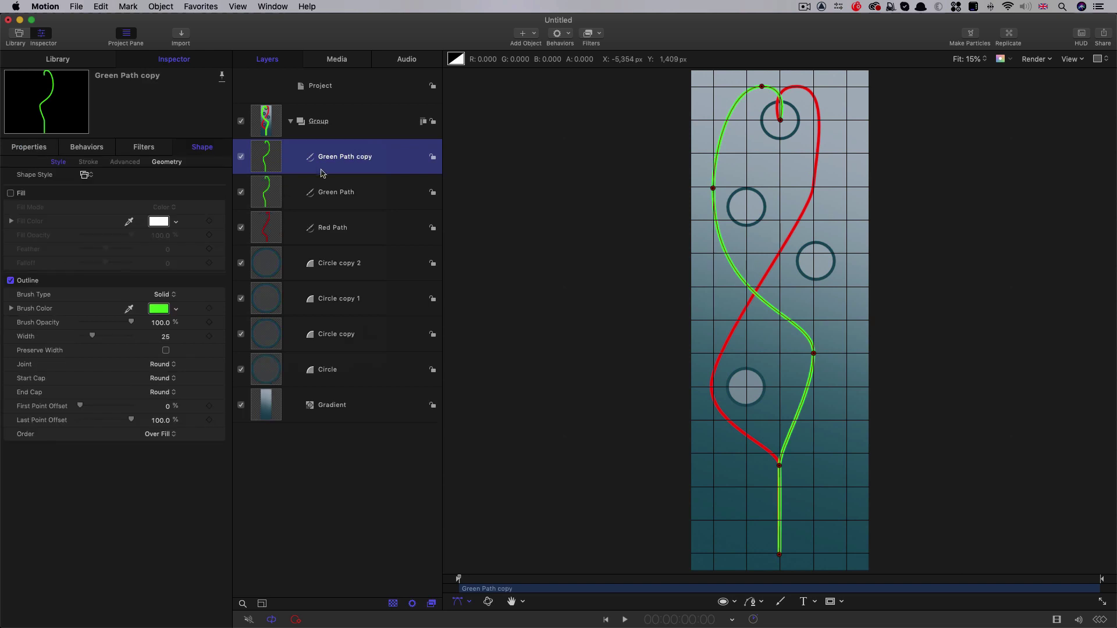
double_click(330, 160)
text(Blue)
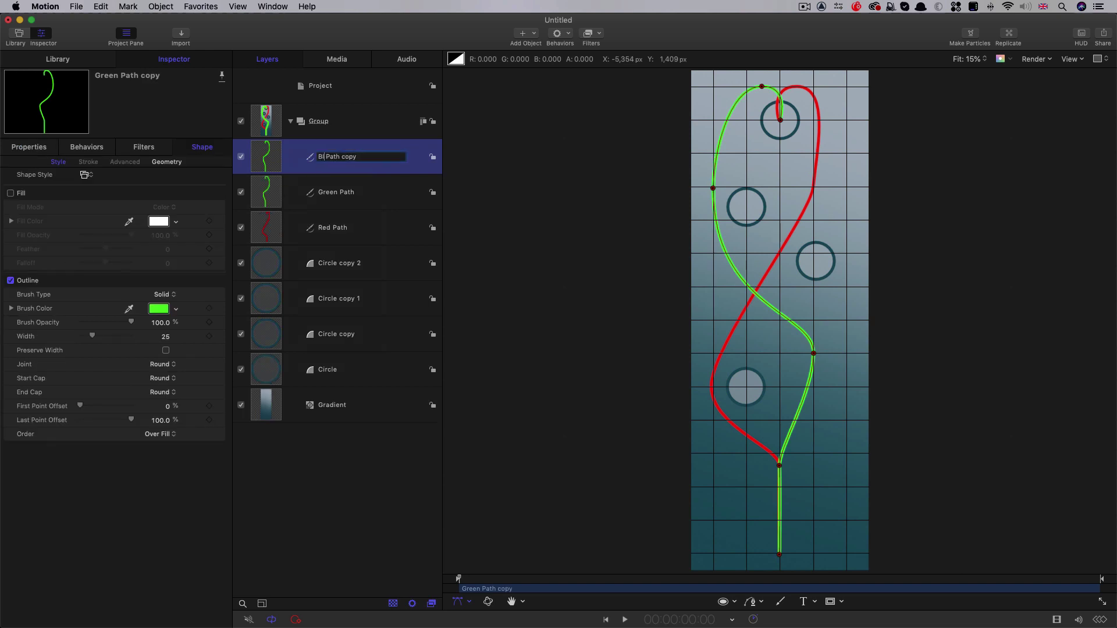
key(Delete)
key(Delete)
key(Delete)
key(Delete)
key(Delete)
key(Return)
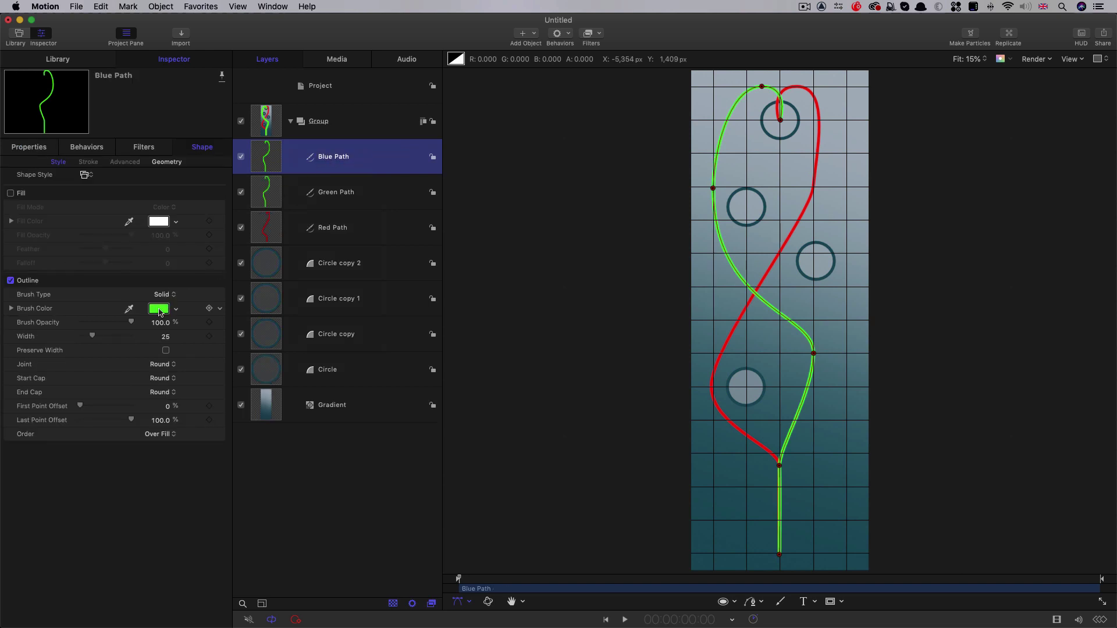
click(158, 309)
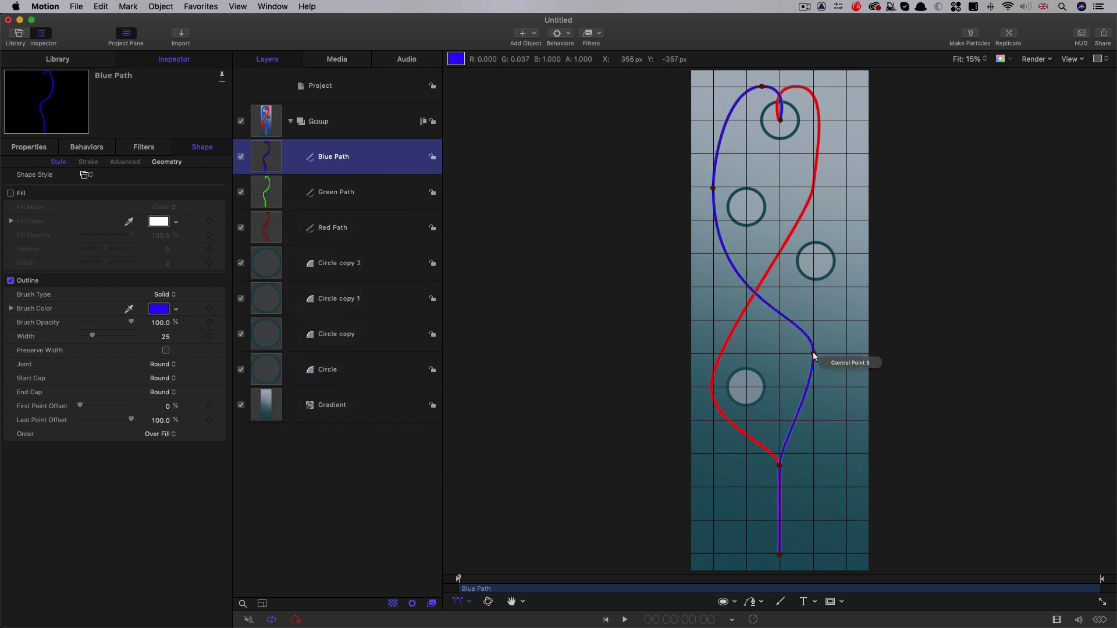
Drag Blue Path's control points so the curve swings out to the right
drag(813, 355, 850, 240)
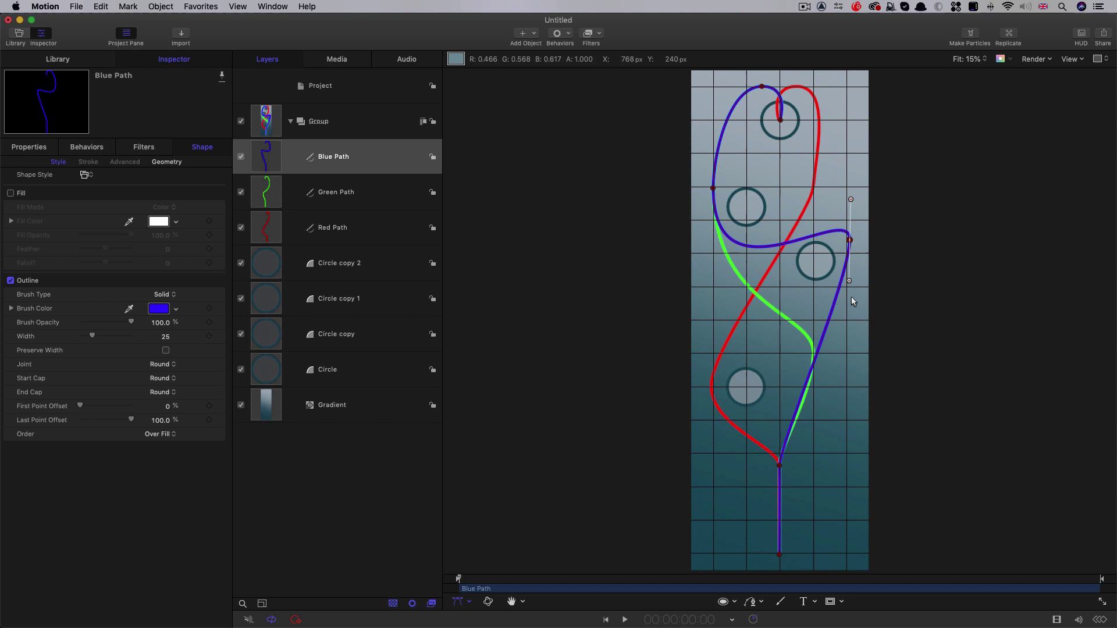
drag(849, 281, 853, 366)
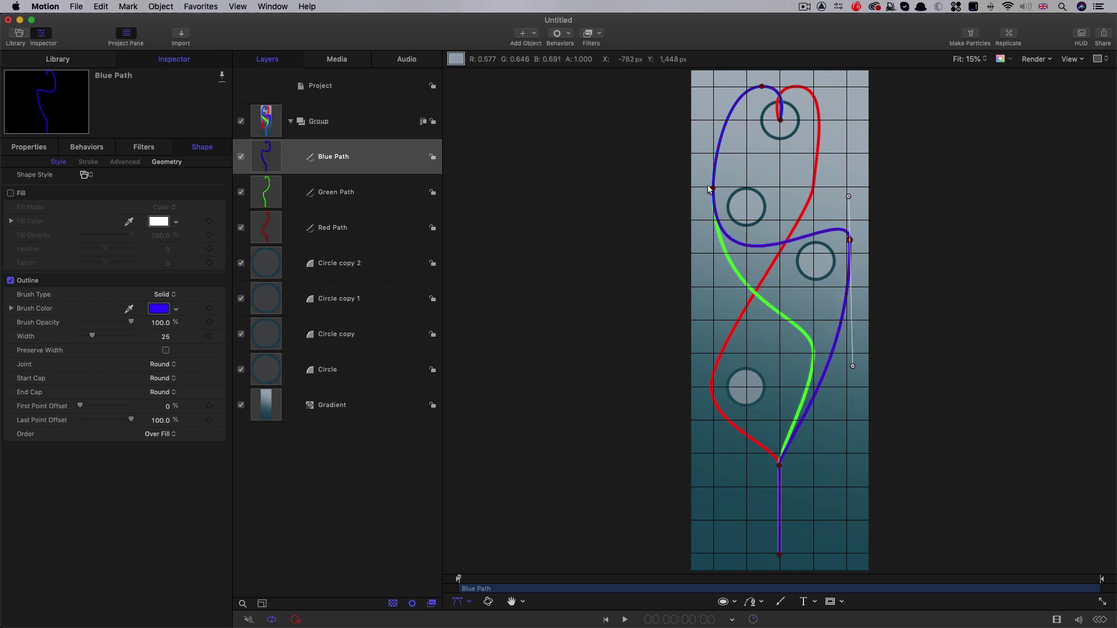
drag(709, 189, 732, 154)
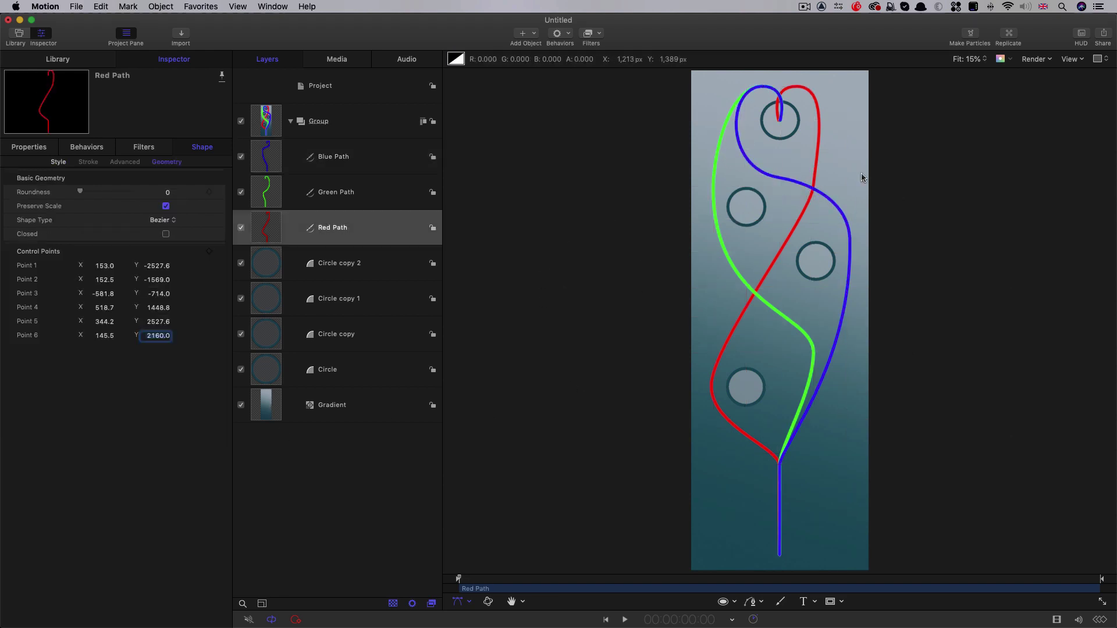
Draw a small circle mid-frame with no outline and a solid dark teal fill
click(723, 602)
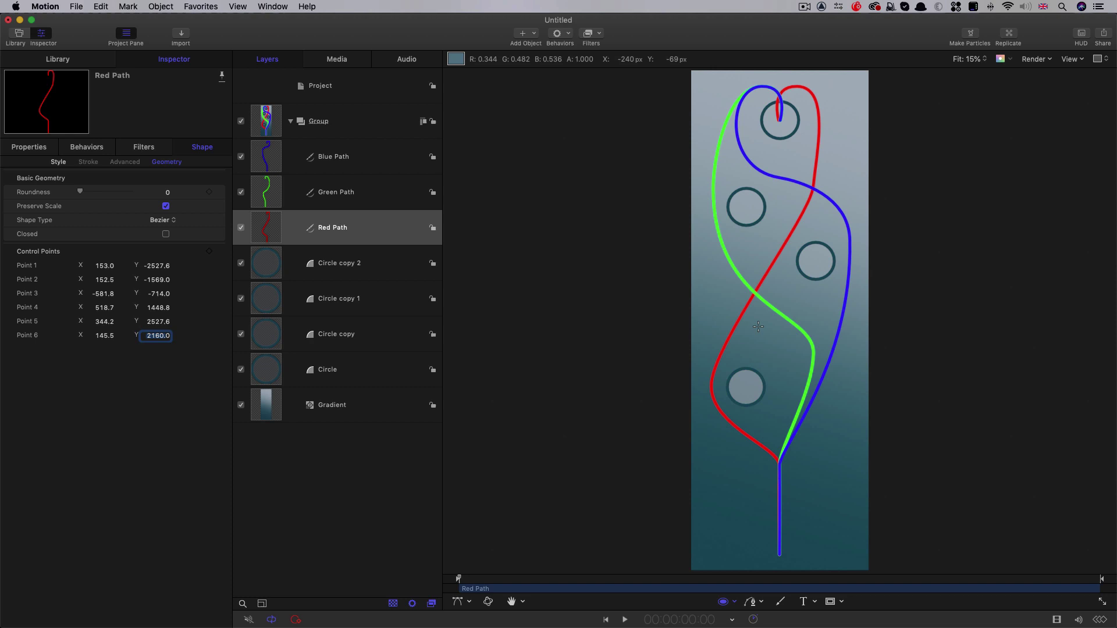
drag(758, 327, 765, 336)
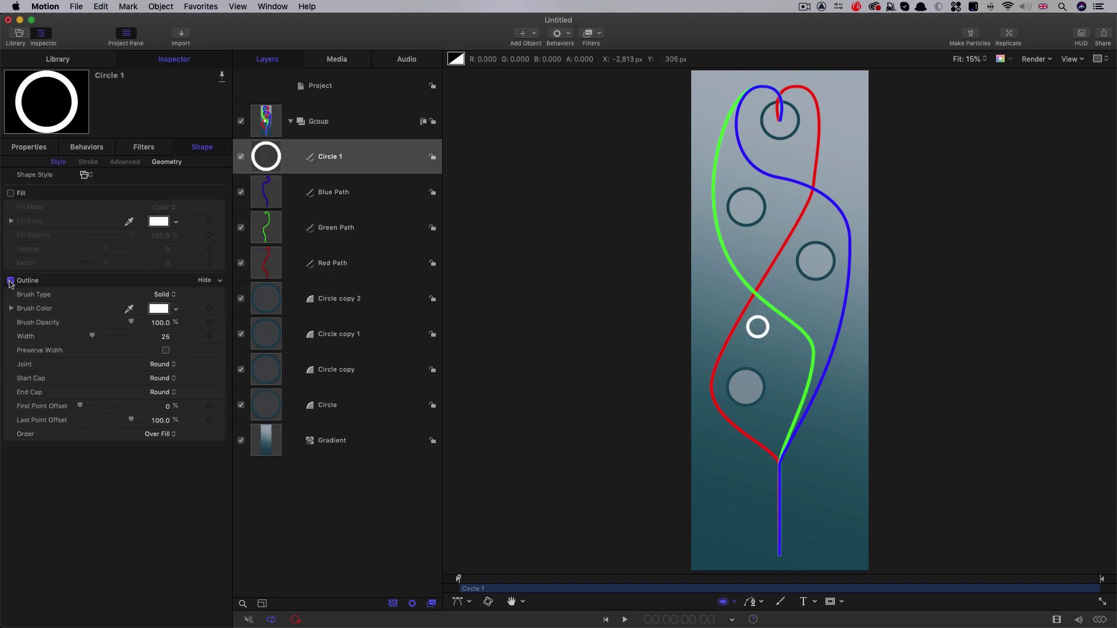
click(11, 281)
click(11, 193)
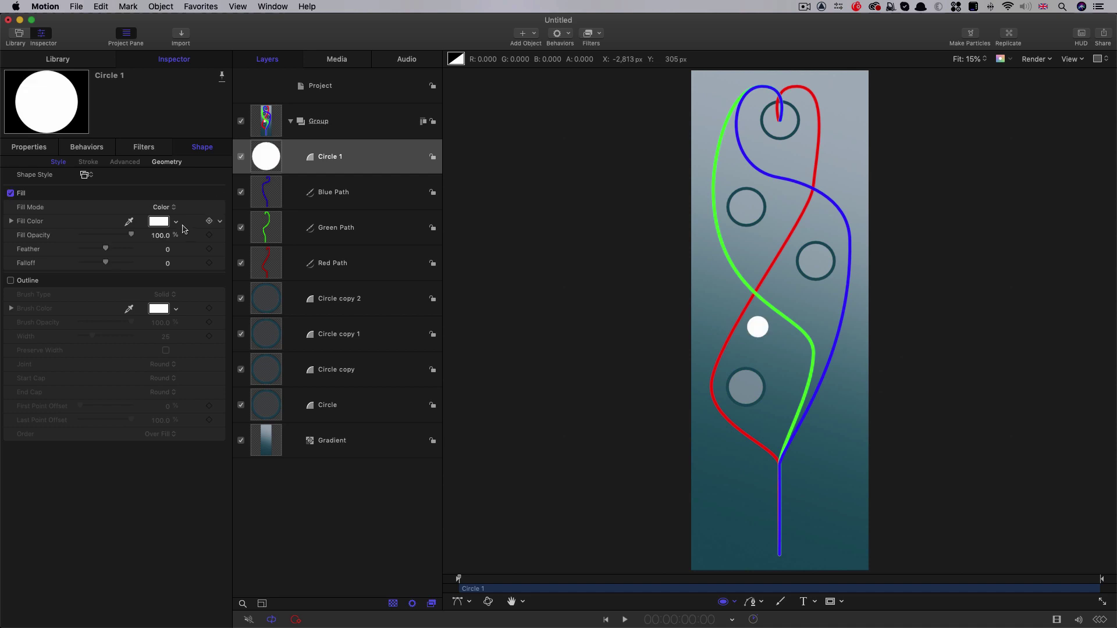
click(158, 221)
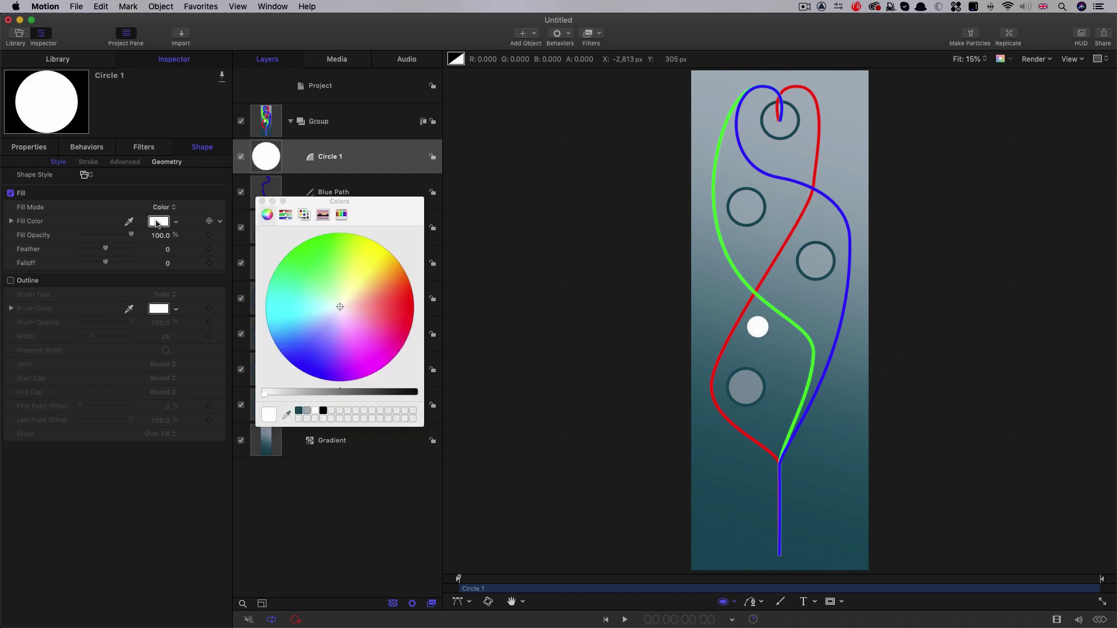
click(299, 412)
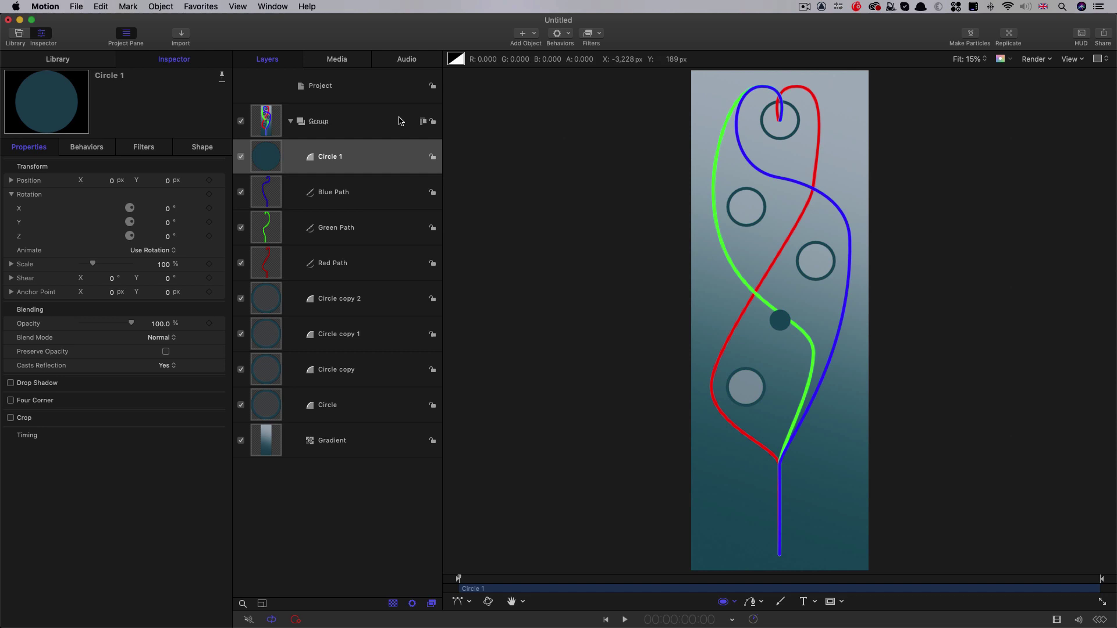
Add a Motion Path behavior to Circle 1 that follows the Red Path geometry
click(568, 33)
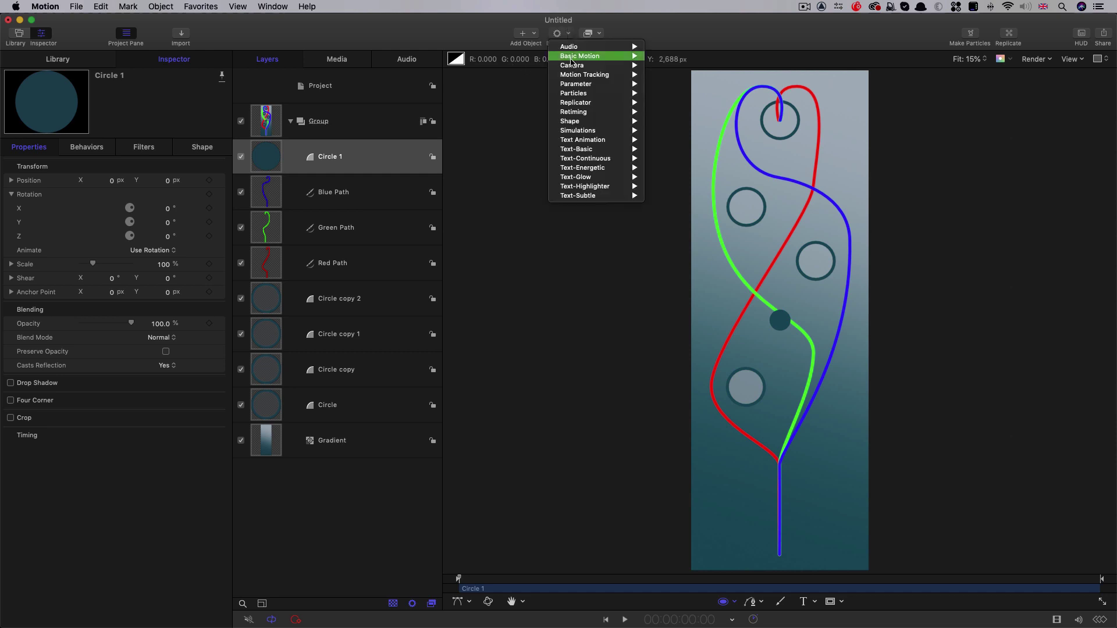
mouse_move(576, 57)
click(701, 84)
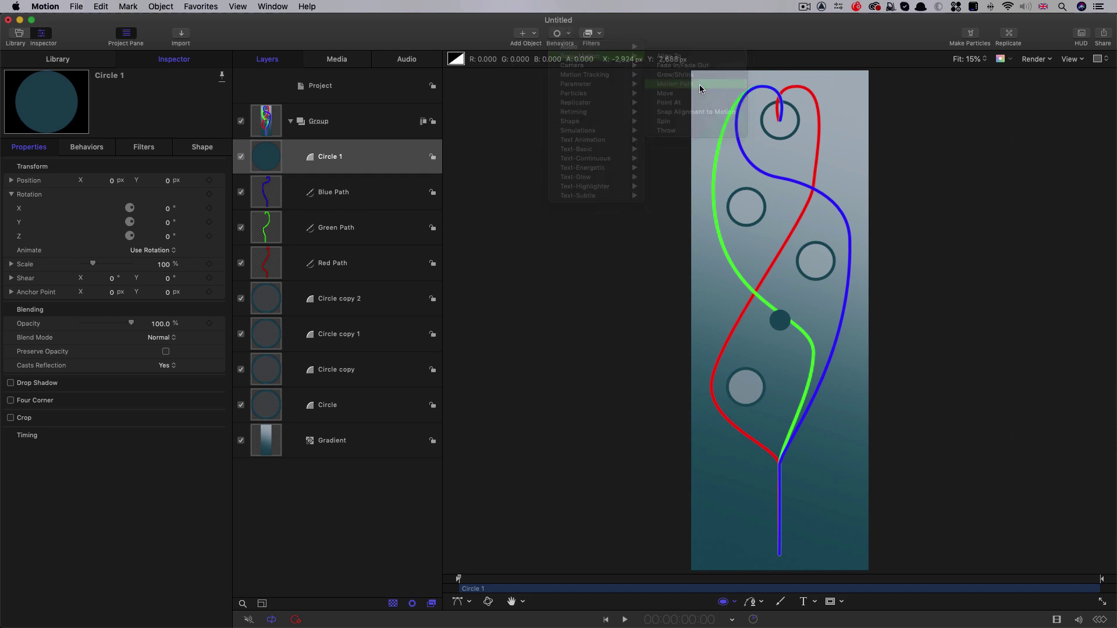
click(154, 180)
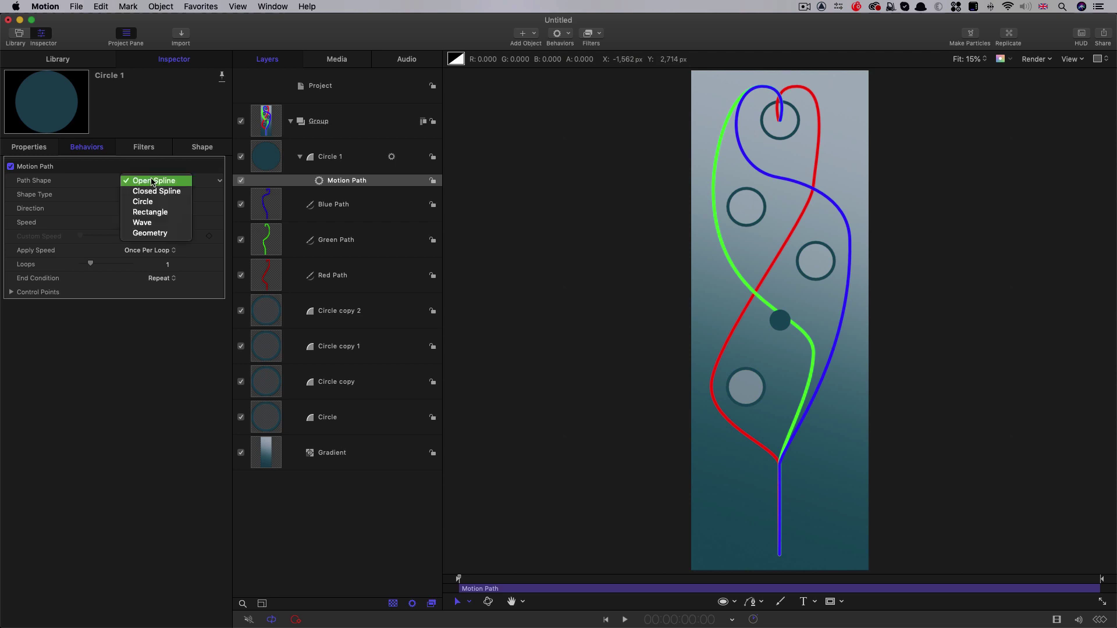
click(154, 232)
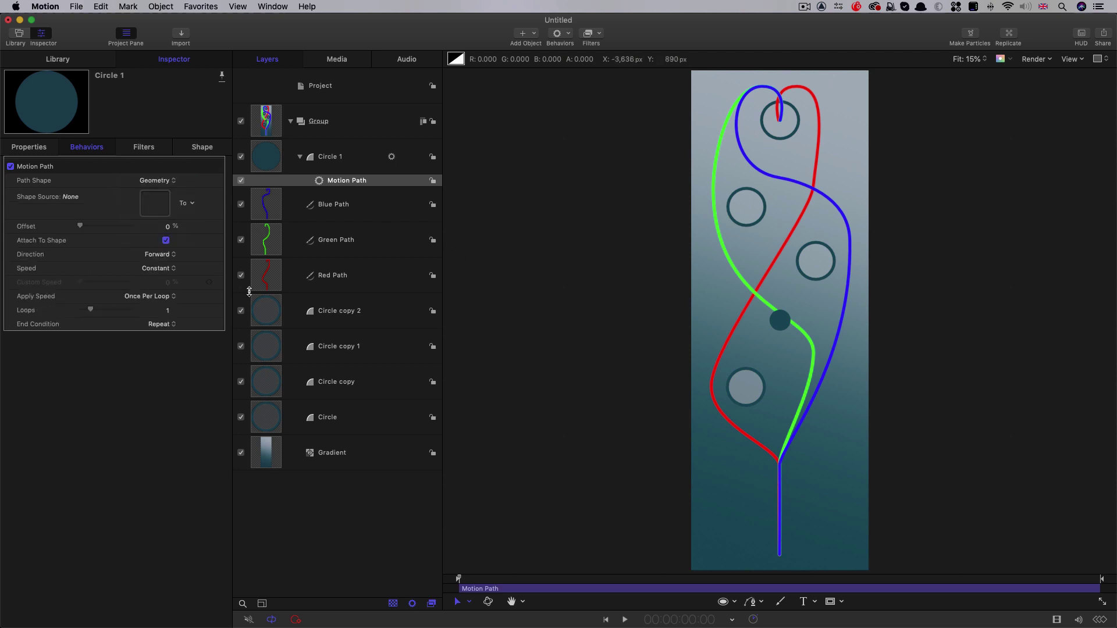
drag(266, 282, 151, 204)
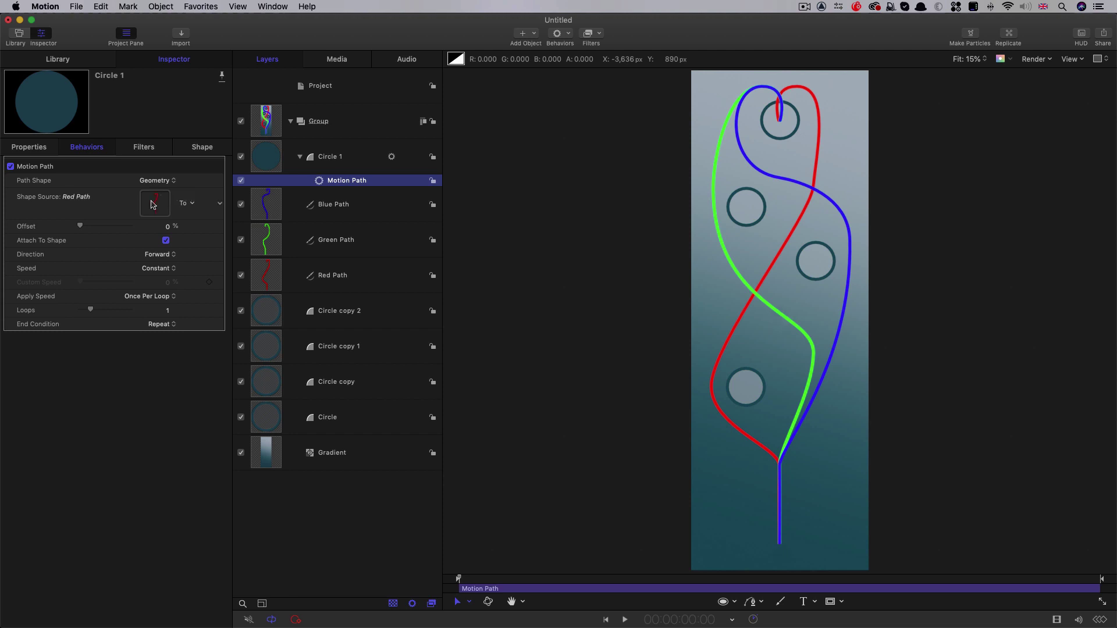
Preview the movement, trim the path end at the current frame, and set Speed to Custom
key(space)
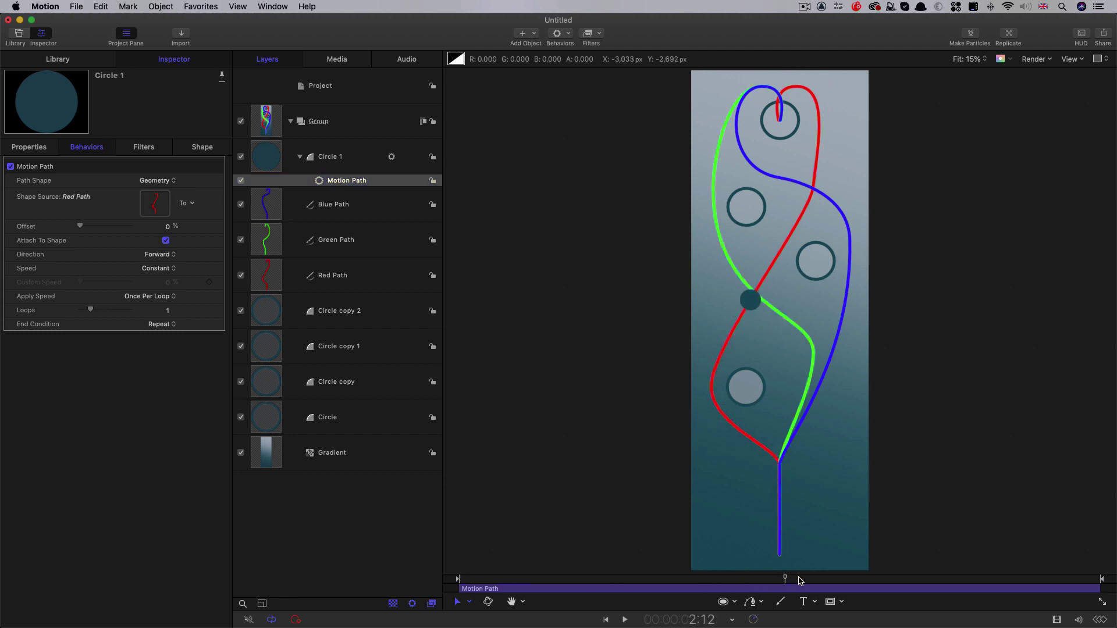
drag(908, 569, 847, 592)
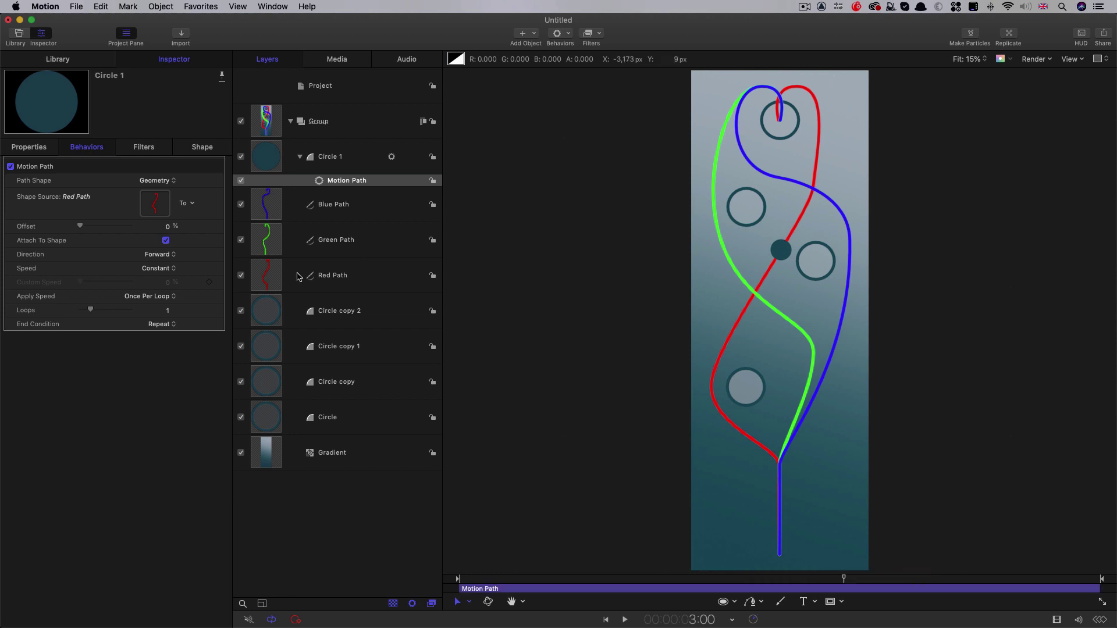
key(o)
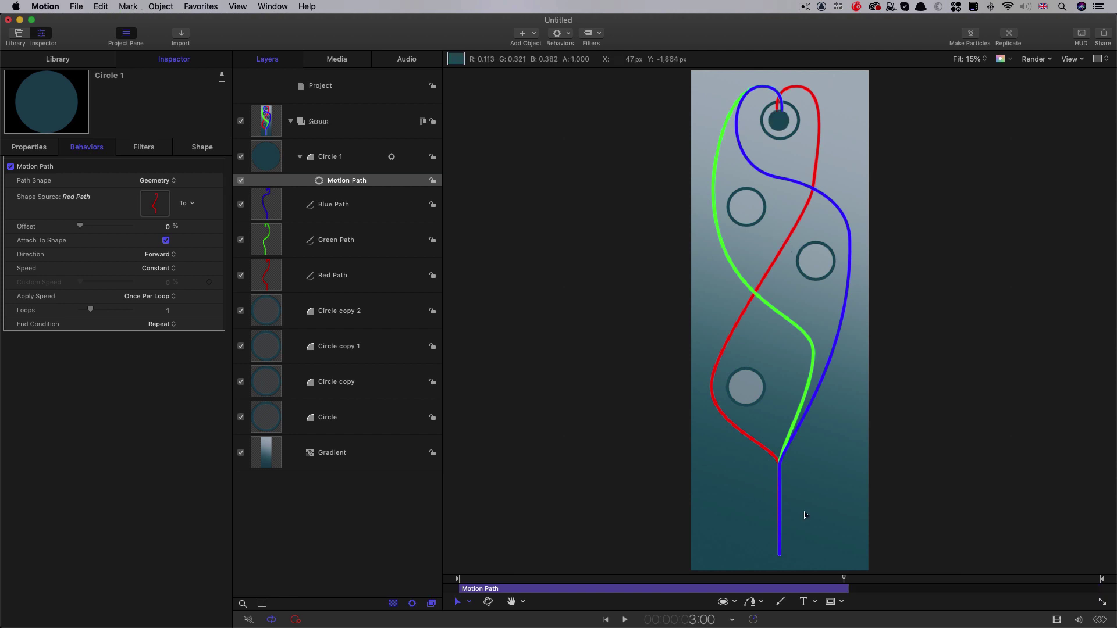
drag(843, 580, 797, 584)
key(space)
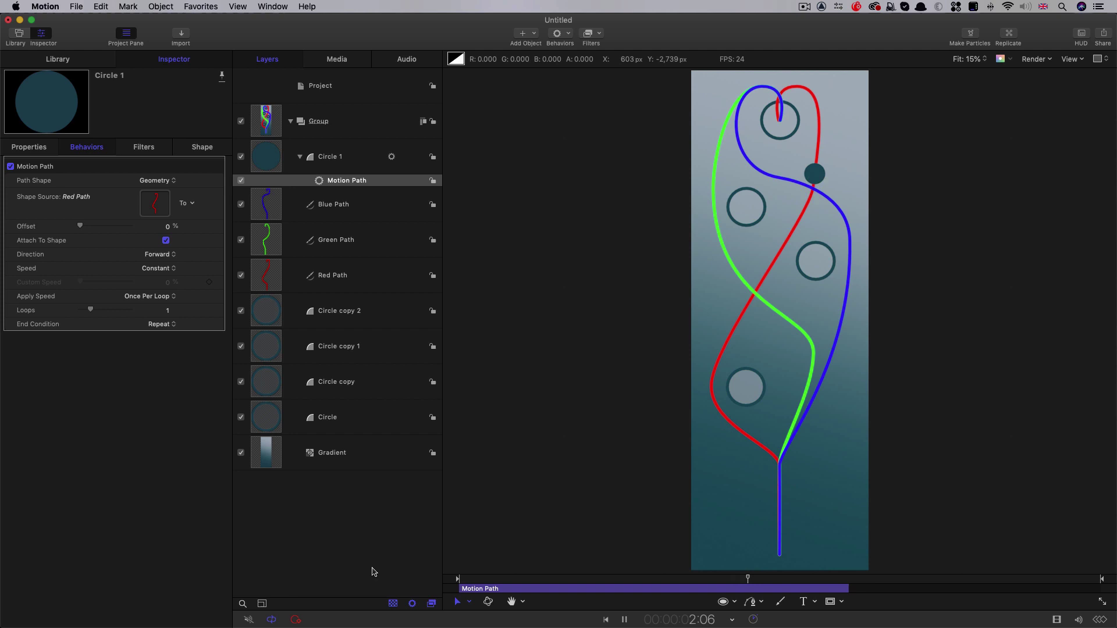
key(space)
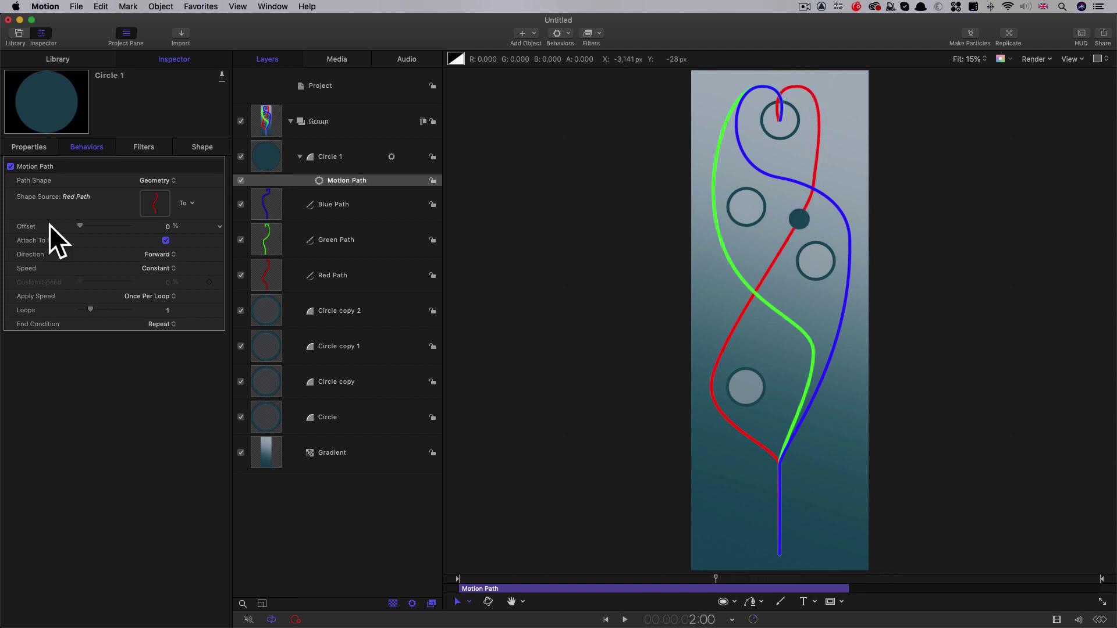
click(160, 269)
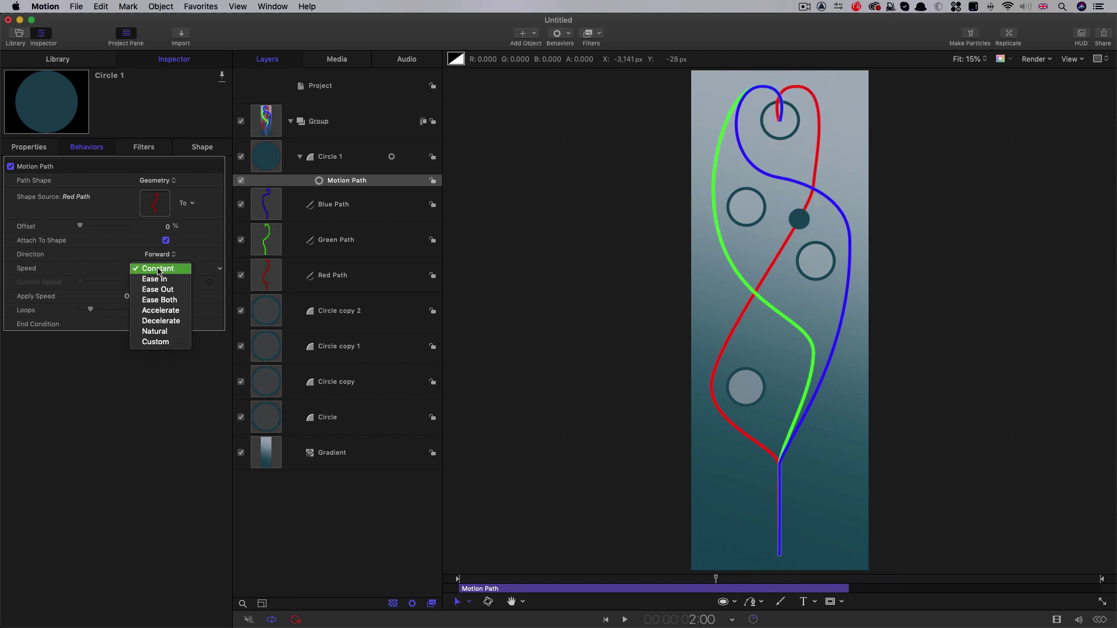
click(158, 344)
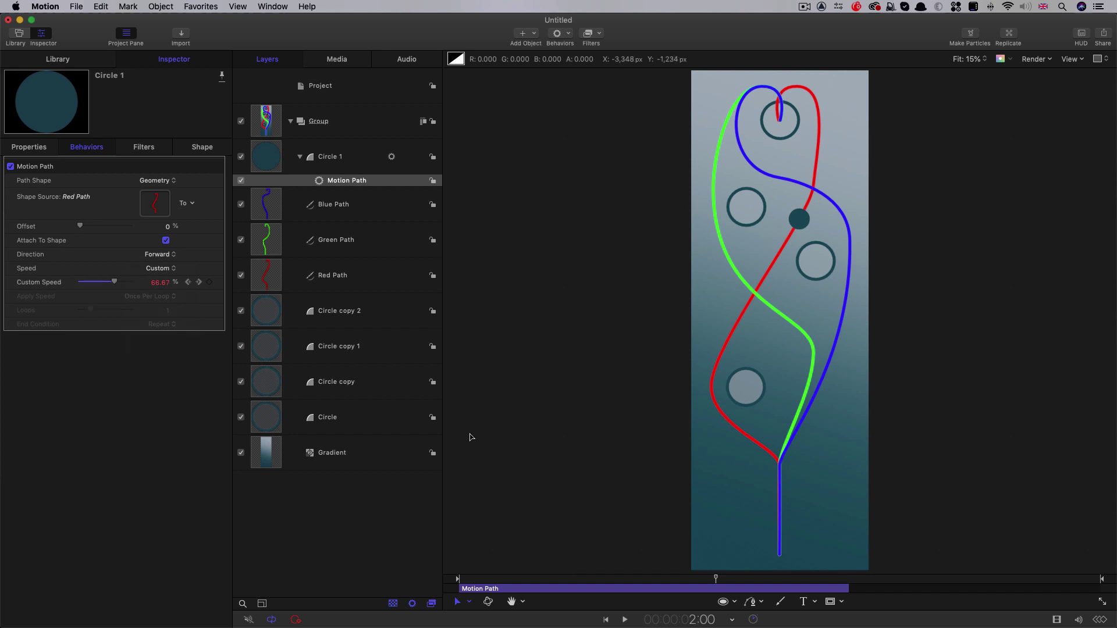
Show only the Custom Speed curve and ease it to reach 100% by three seconds
key(super+8)
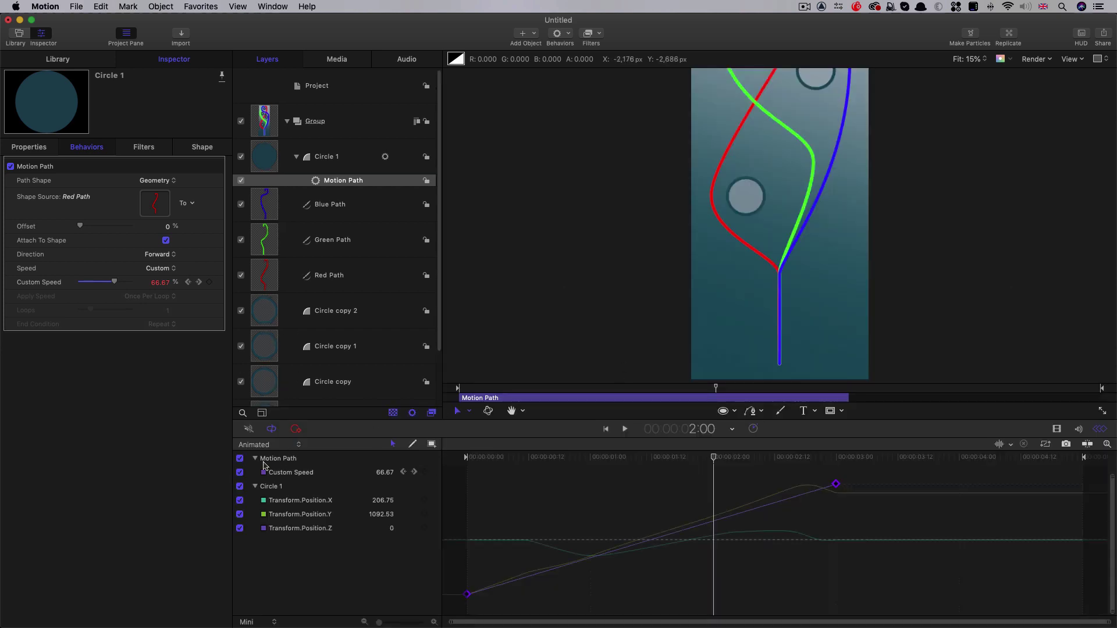
click(254, 445)
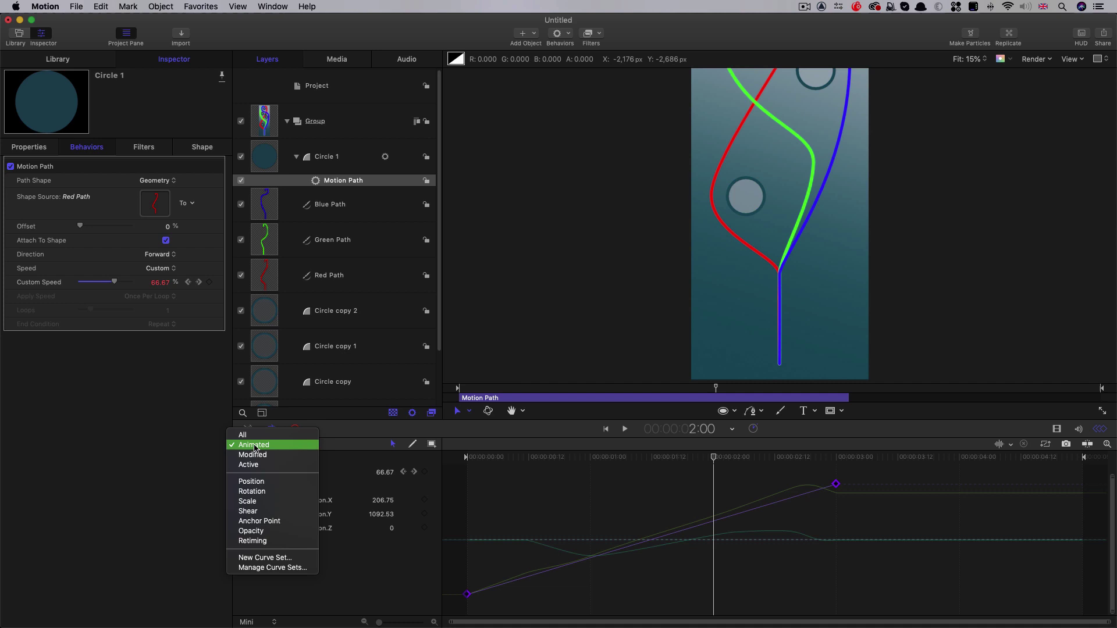
click(255, 446)
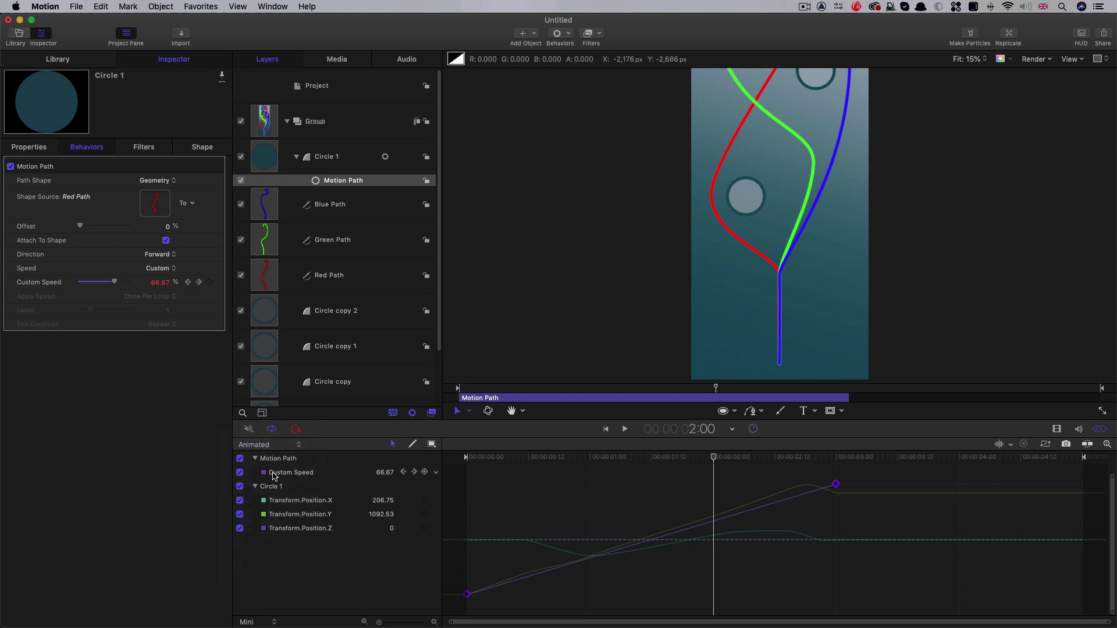
alt+click(240, 474)
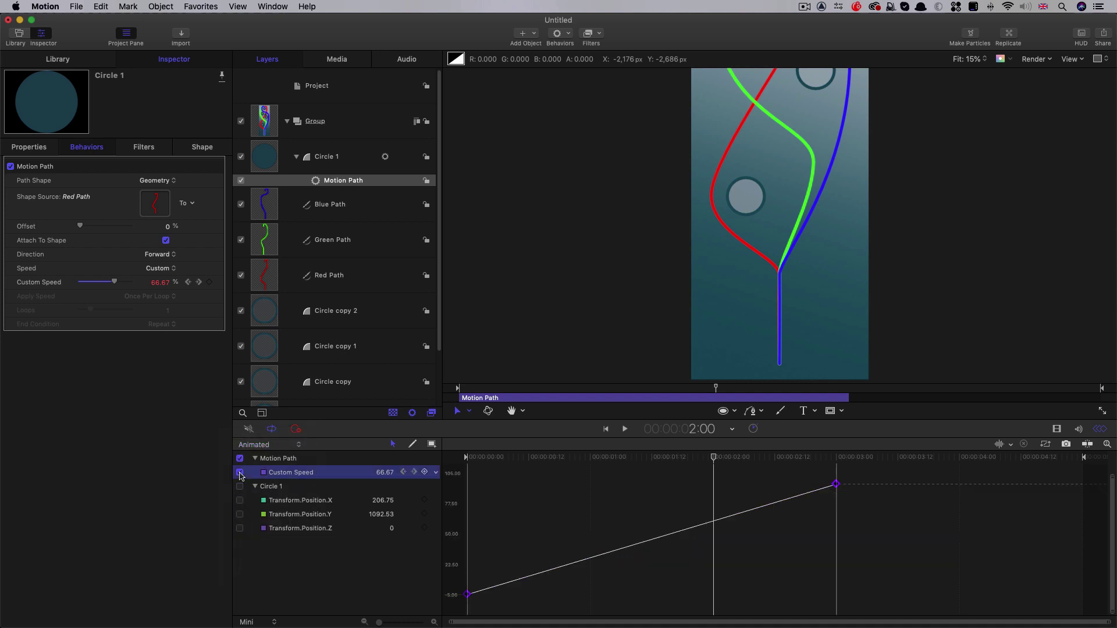
click(1047, 445)
drag(1087, 560, 1040, 479)
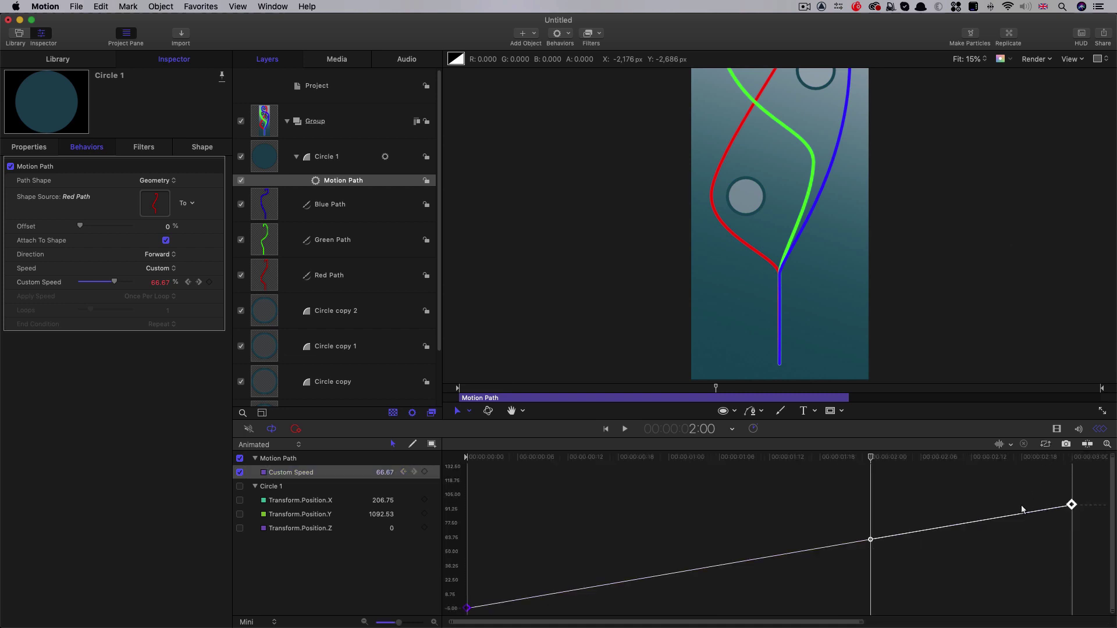
drag(871, 541, 972, 556)
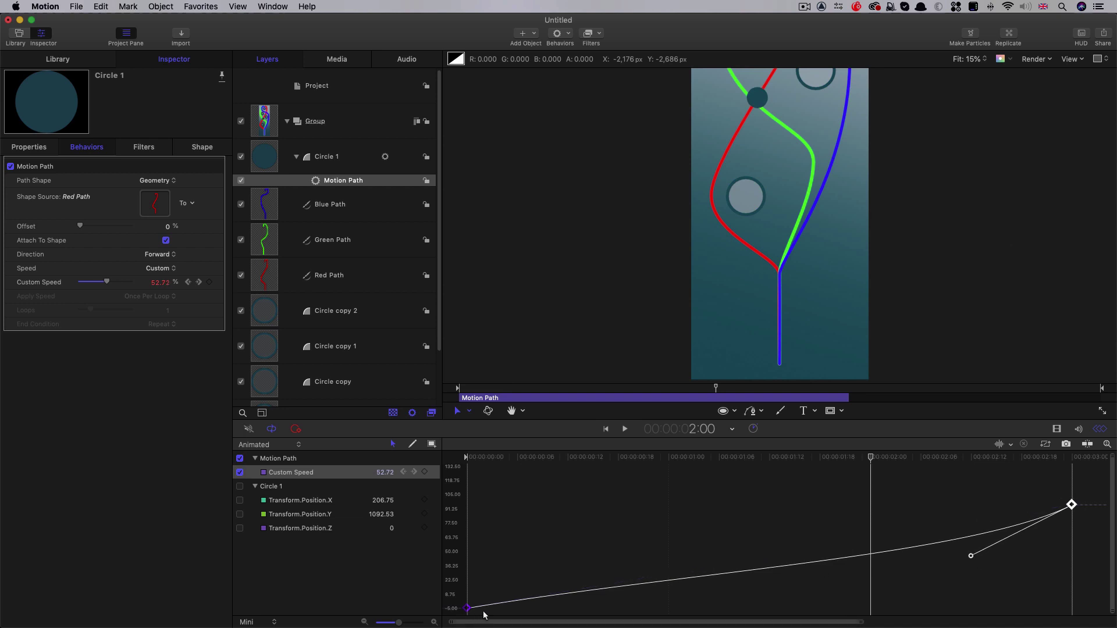
Fit the canvas, deselect everything, and play the circle's motion from the start
drag(917, 460, 980, 460)
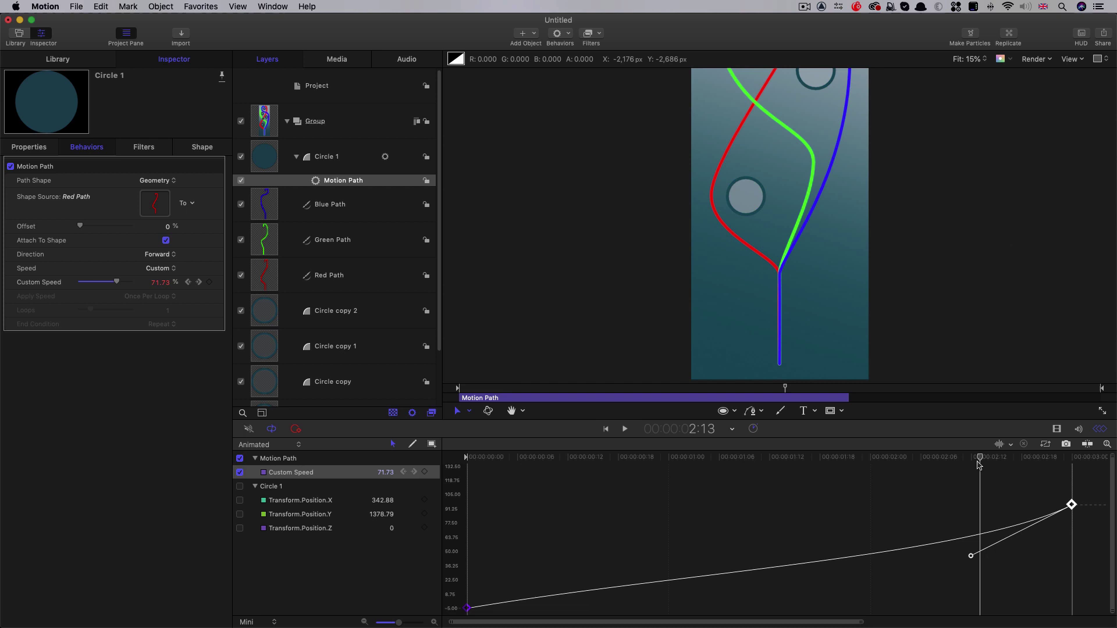
key(shift+z)
key(super+shift+a)
key(shift+z)
key(Home)
key(space)
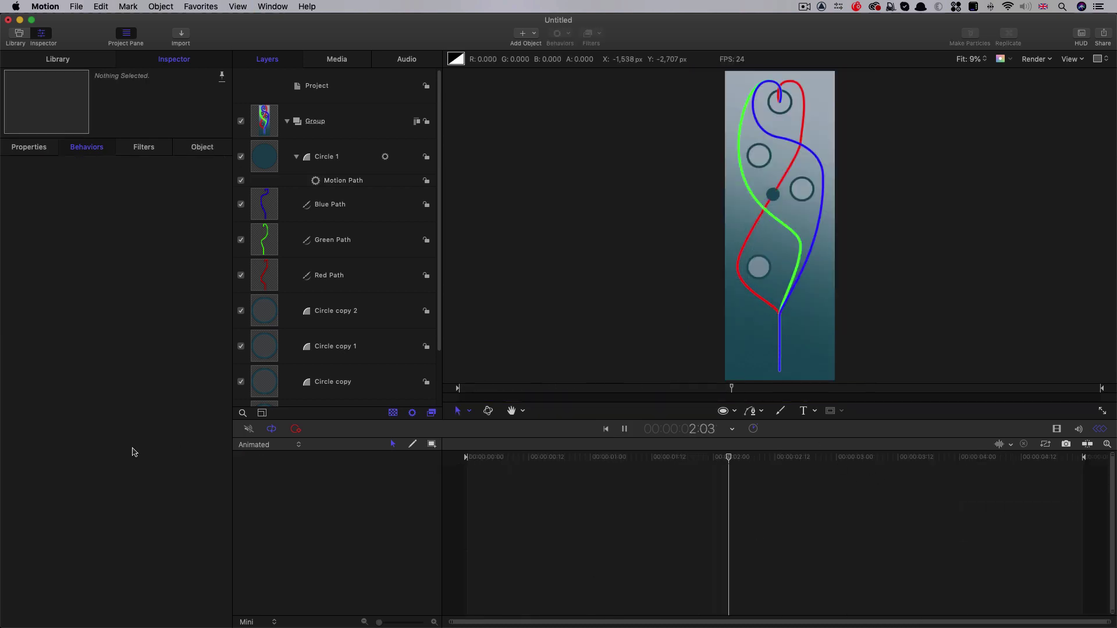
Duplicate Circle 1 and make the copy's Motion Path follow the Green Path
key(space)
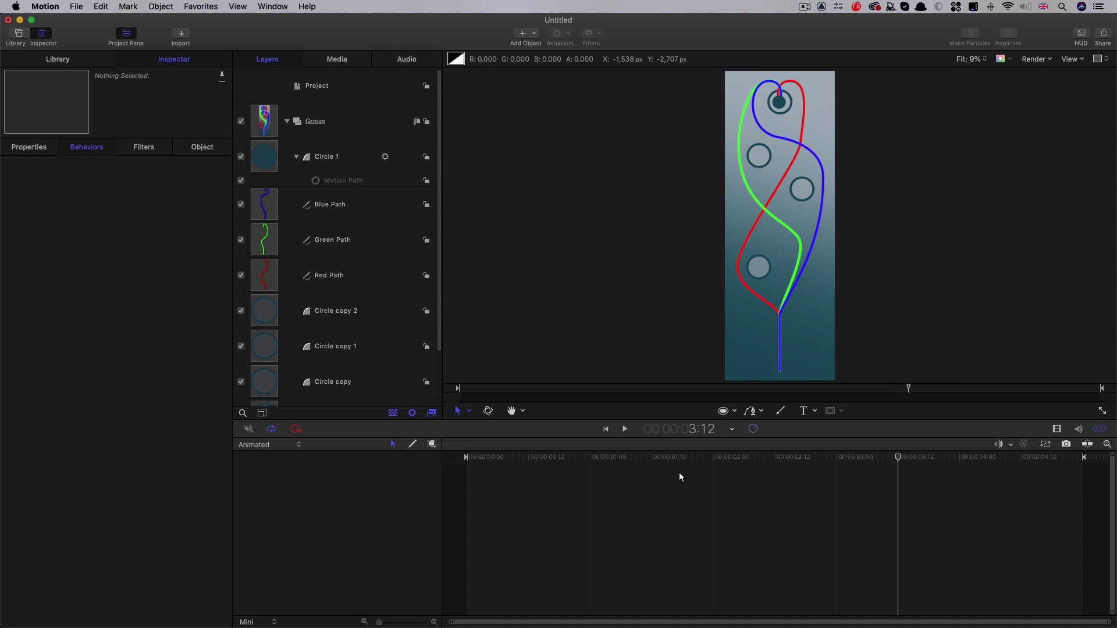
click(698, 458)
click(269, 166)
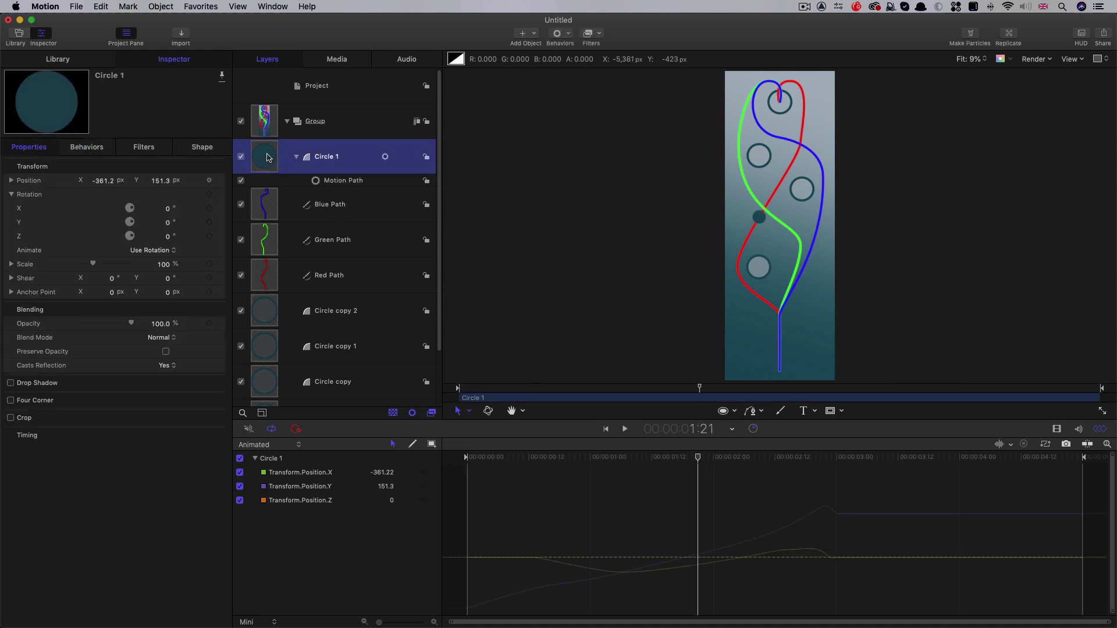
right_click(268, 152)
click(294, 192)
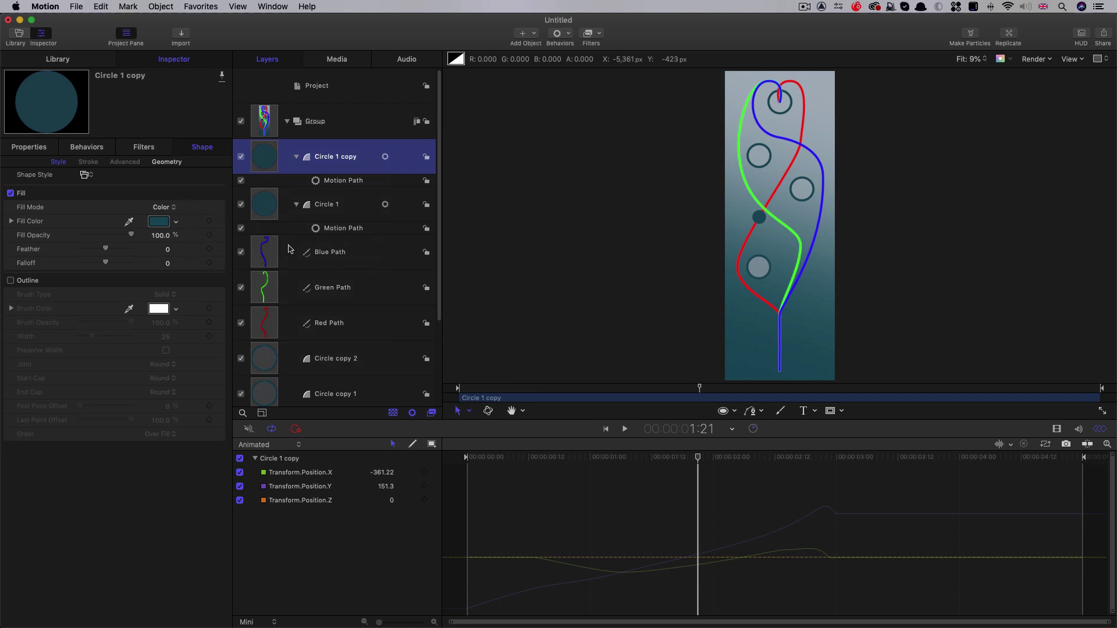
key(F2)
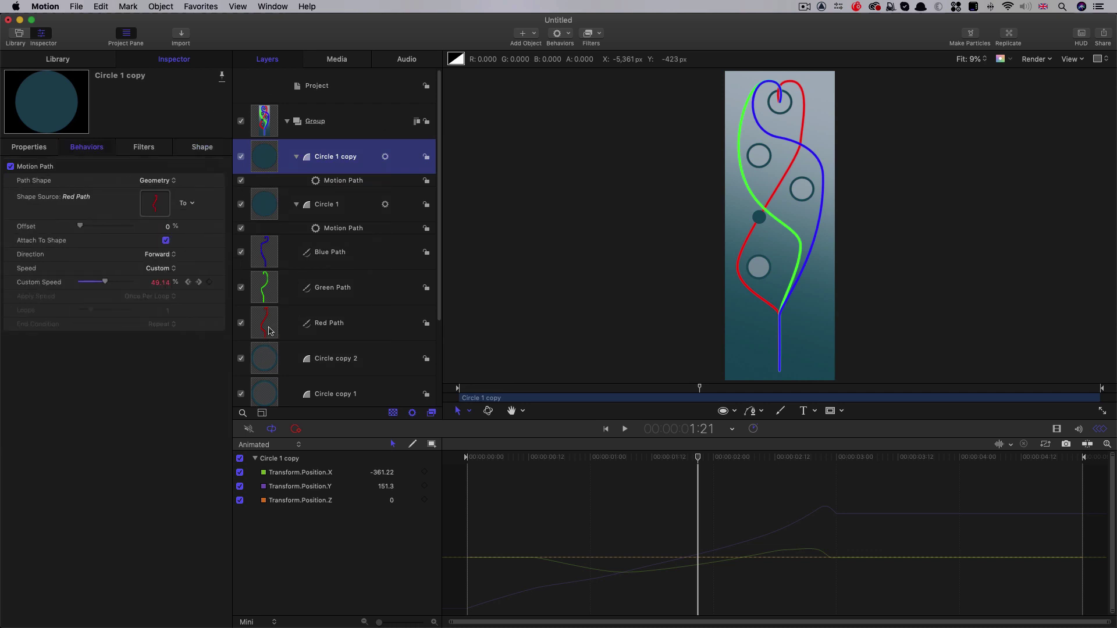
drag(264, 291, 155, 206)
Duplicate the copy again and make it follow the Blue Path
right_click(263, 152)
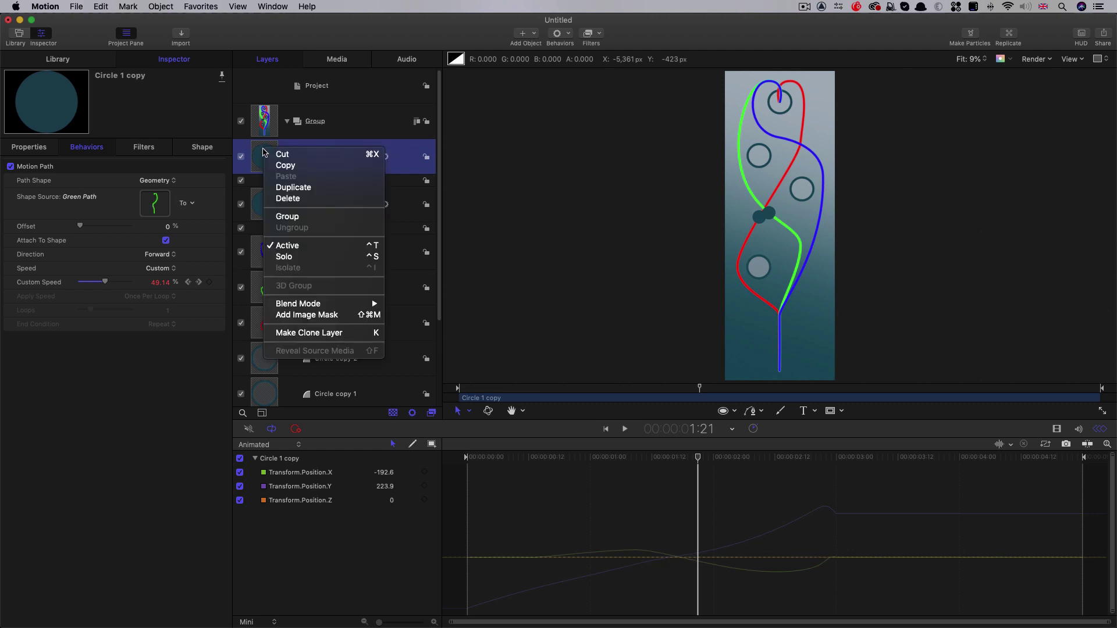
click(289, 185)
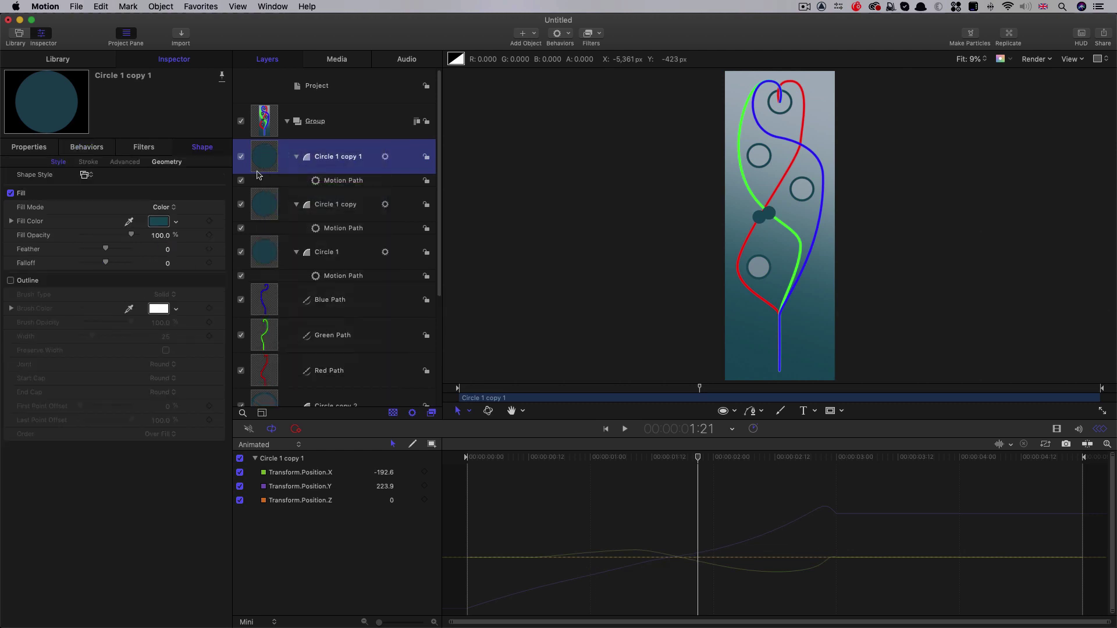
click(80, 148)
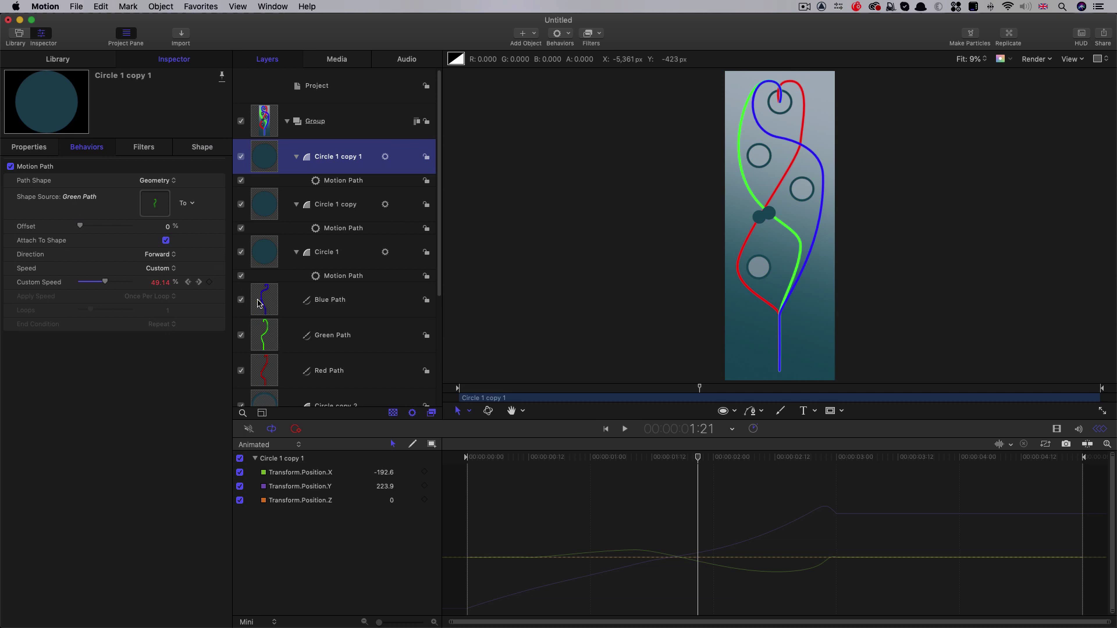
drag(259, 304, 155, 203)
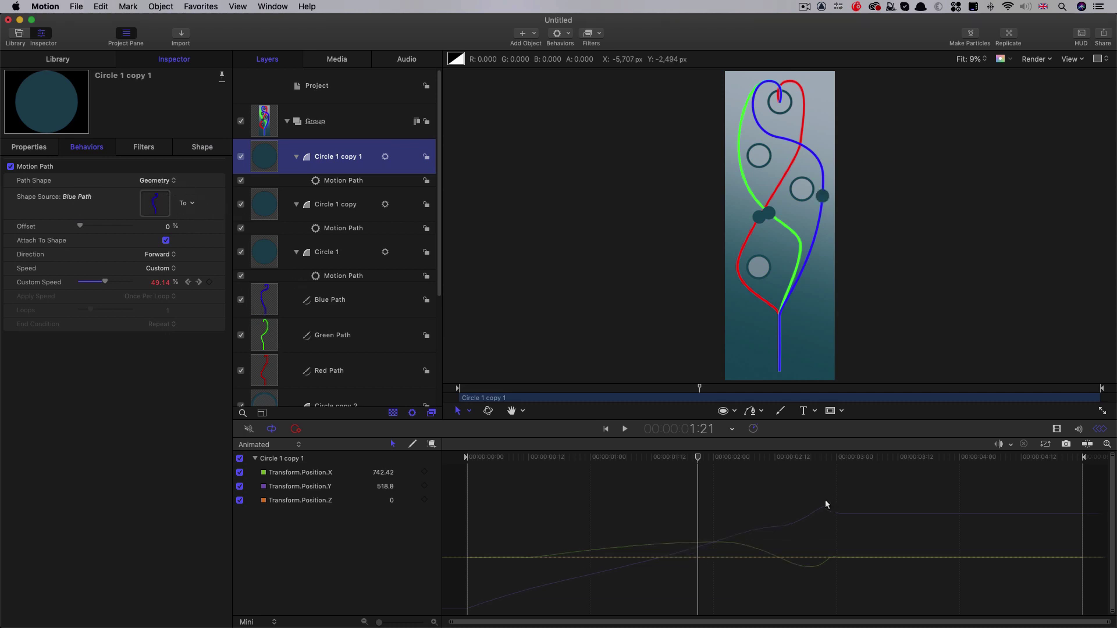
Play the three circles from the start, then rewind to about 3:02
click(681, 463)
key(Home)
key(space)
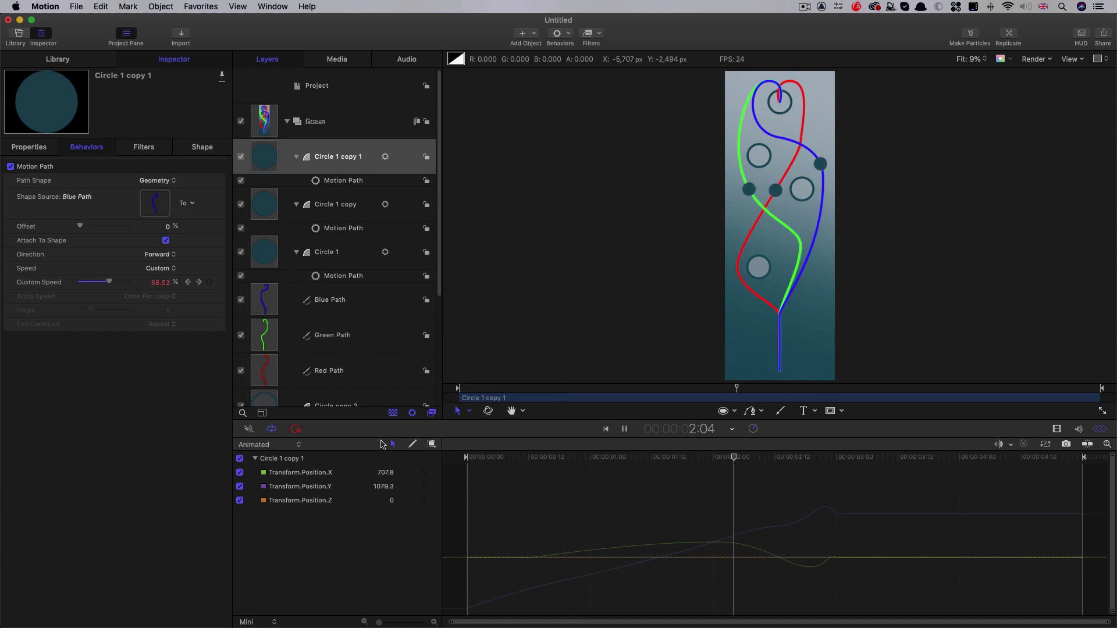
key(space)
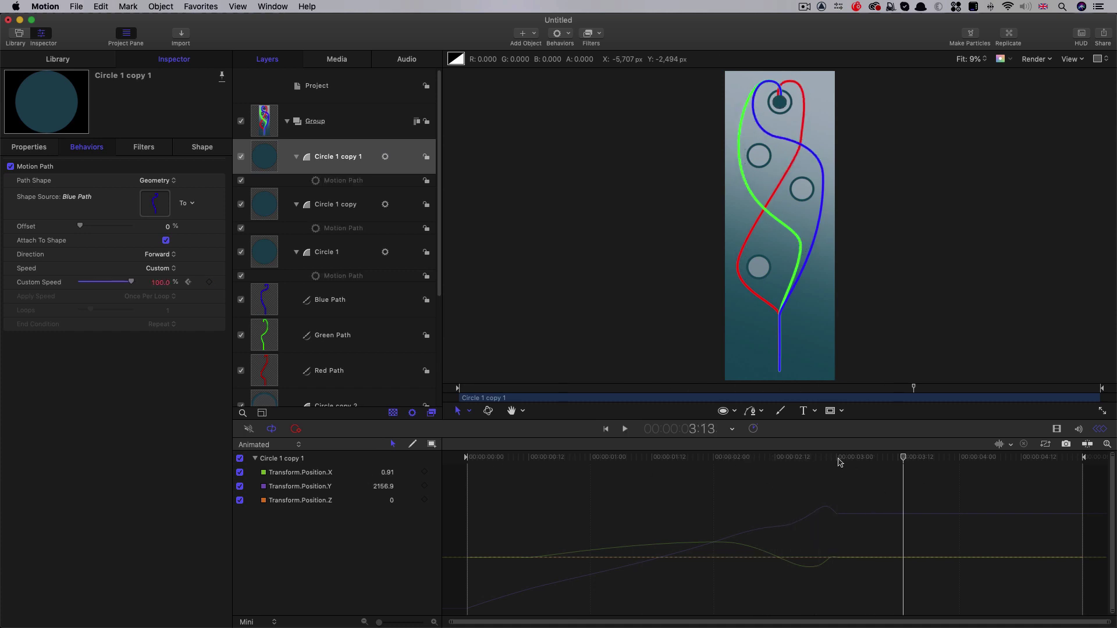
drag(746, 460, 837, 460)
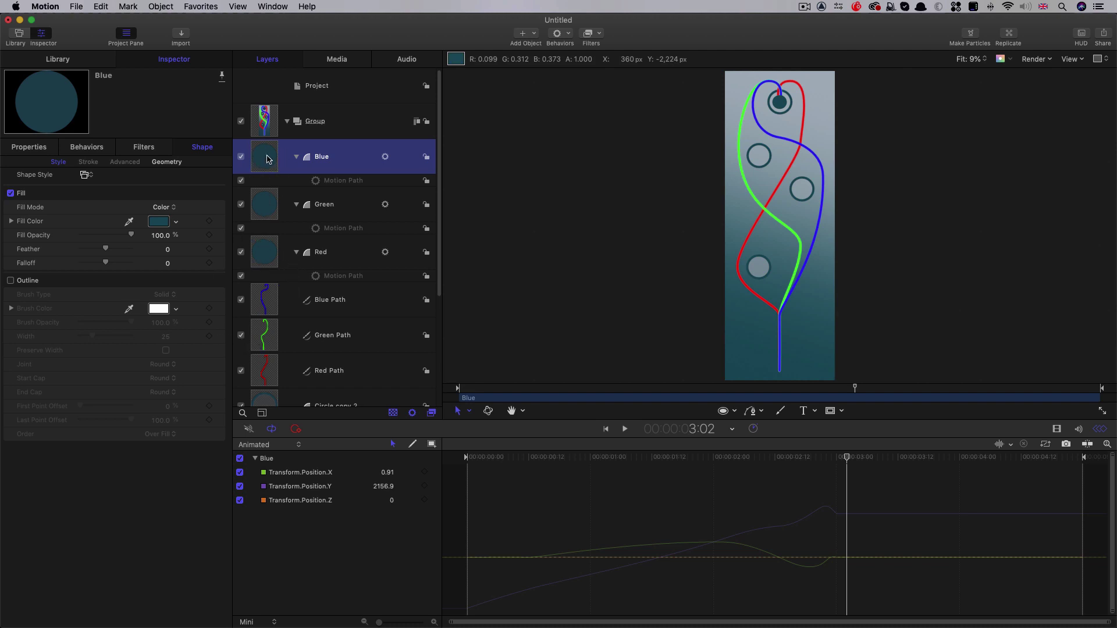
Add a Link behavior to Red Path's Last Point Offset
key(F6)
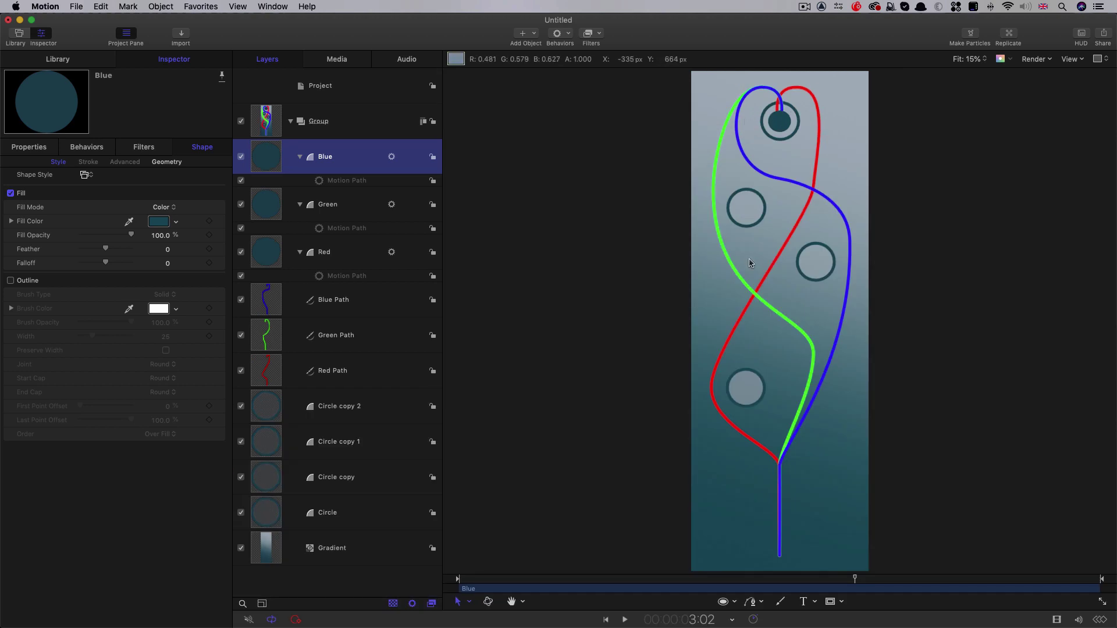
drag(636, 582, 592, 580)
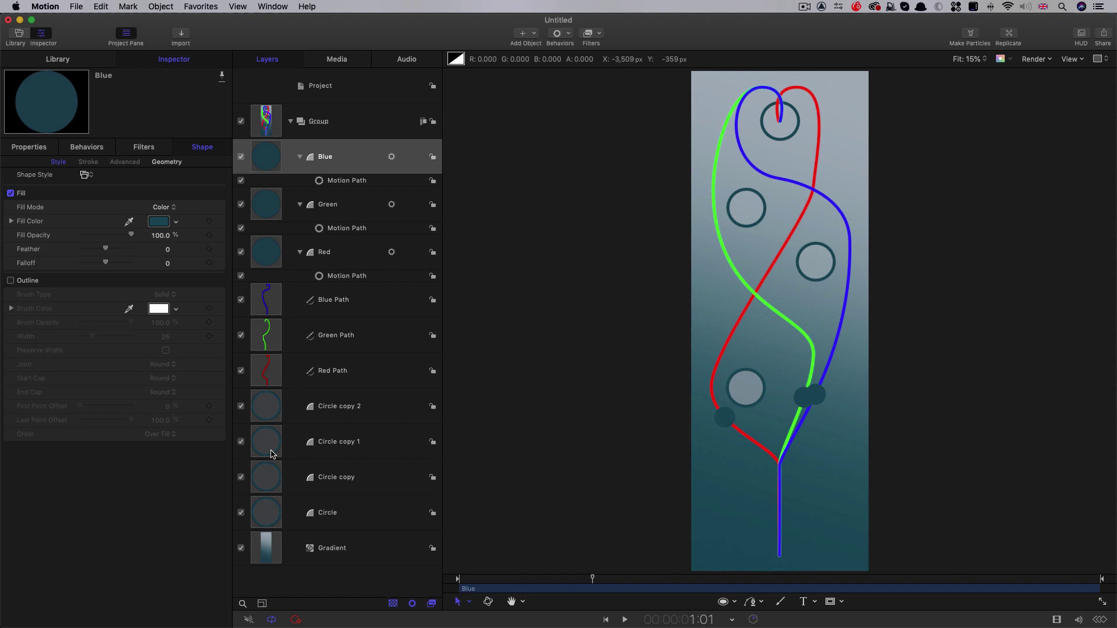
click(269, 371)
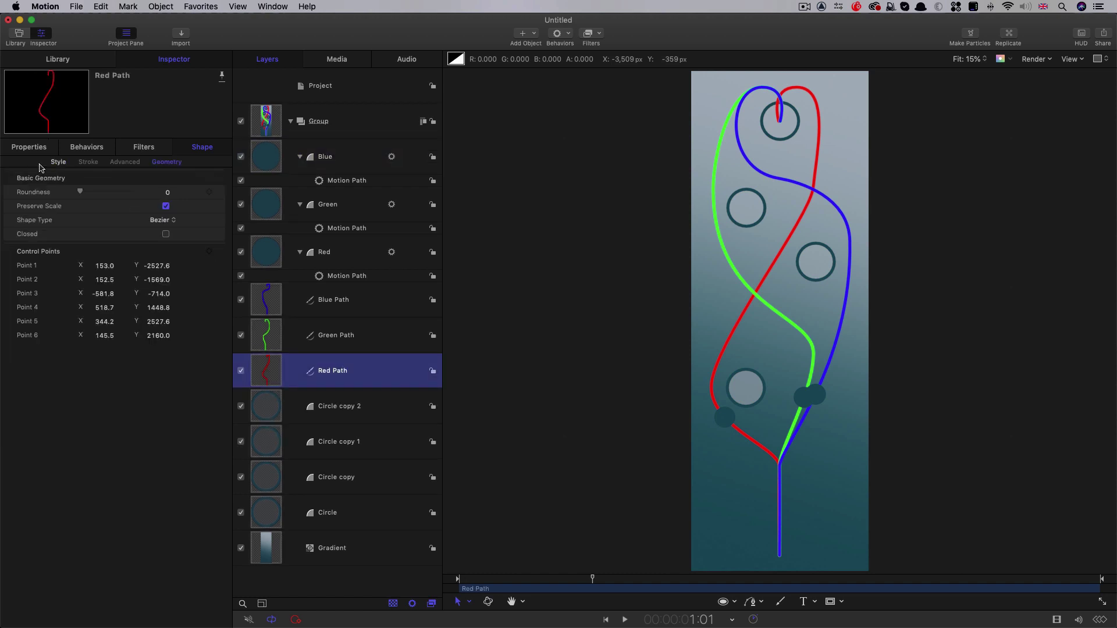
click(58, 162)
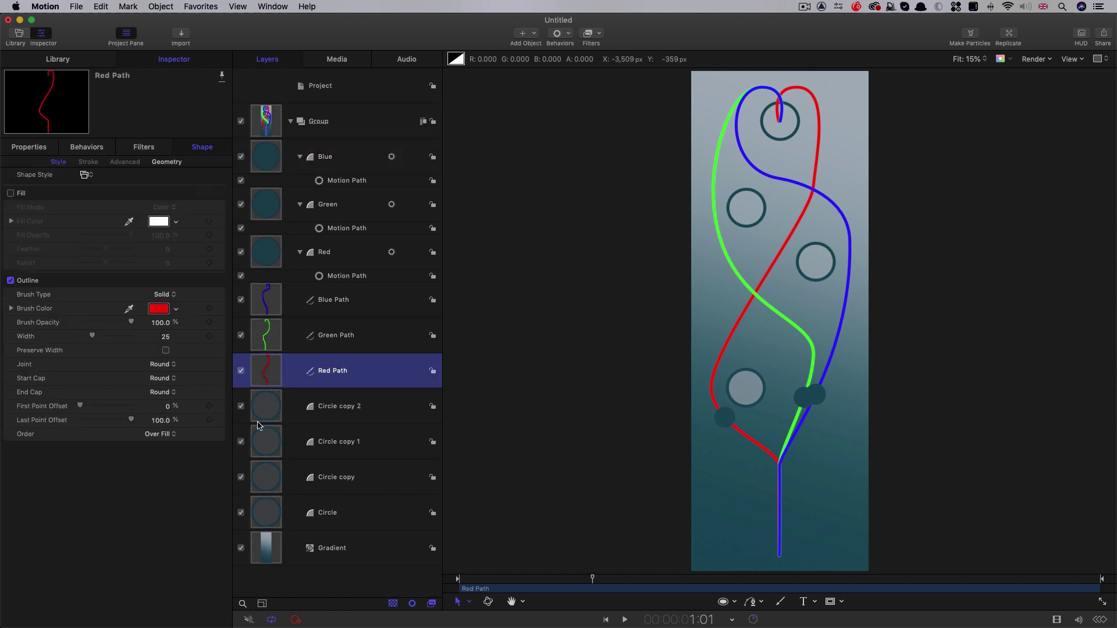
right_click(221, 422)
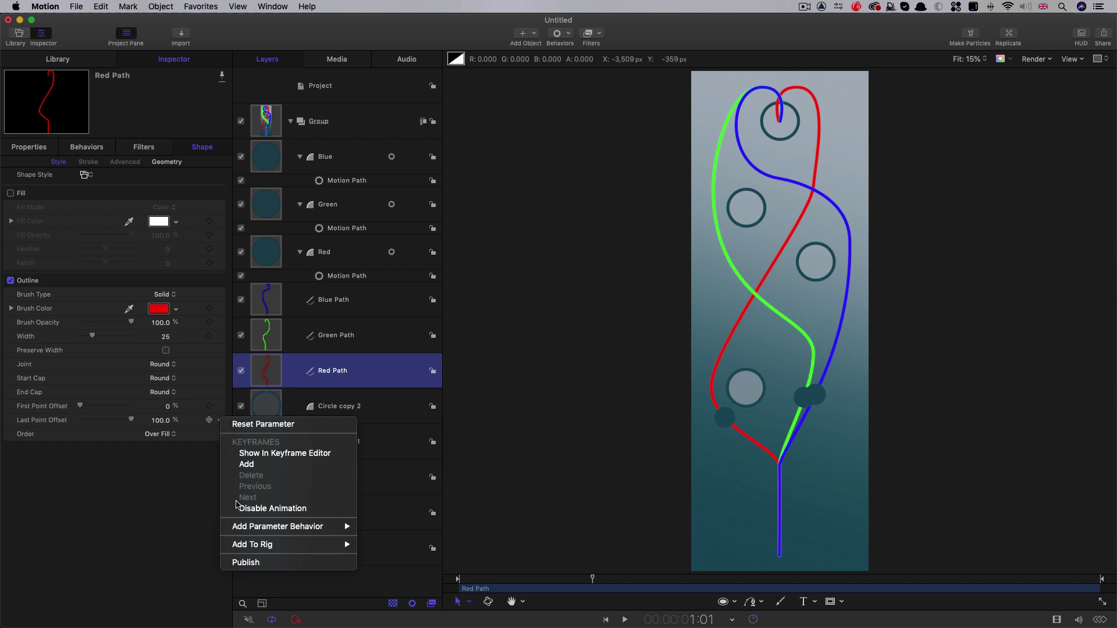
mouse_move(279, 527)
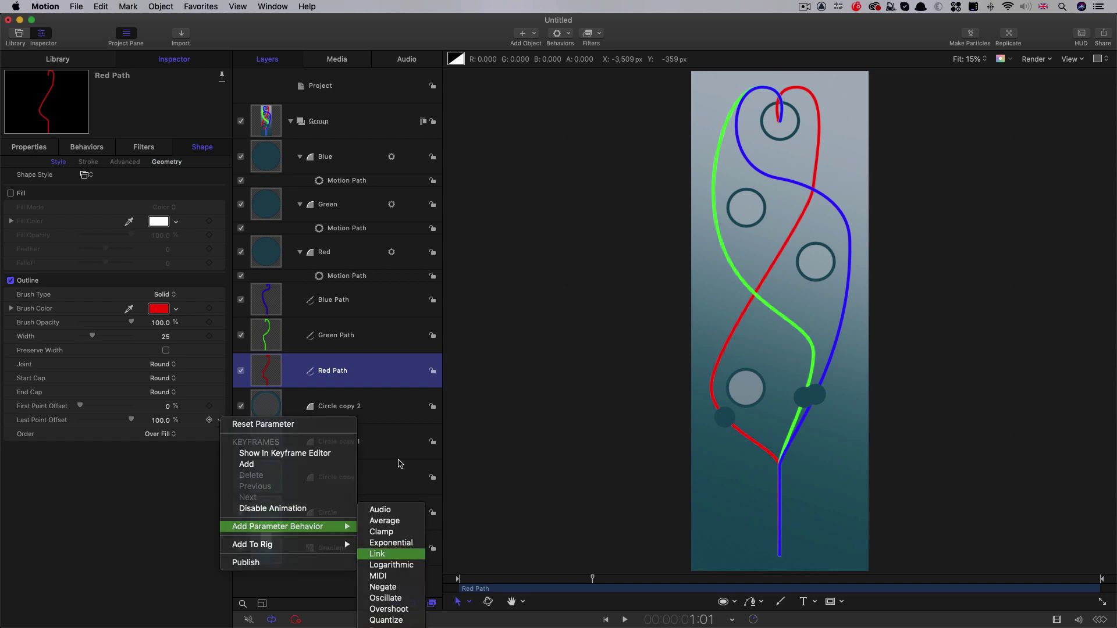
click(384, 554)
Link it to the Red circle's Motion Path Custom Speed
drag(267, 254, 157, 191)
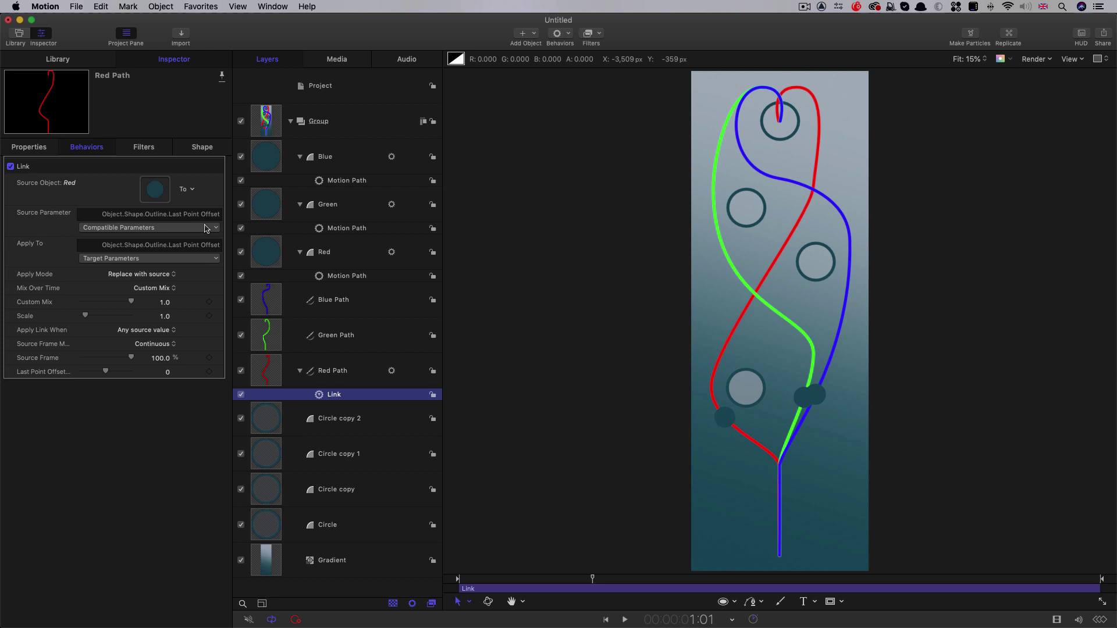
click(195, 225)
mouse_move(119, 260)
mouse_move(294, 259)
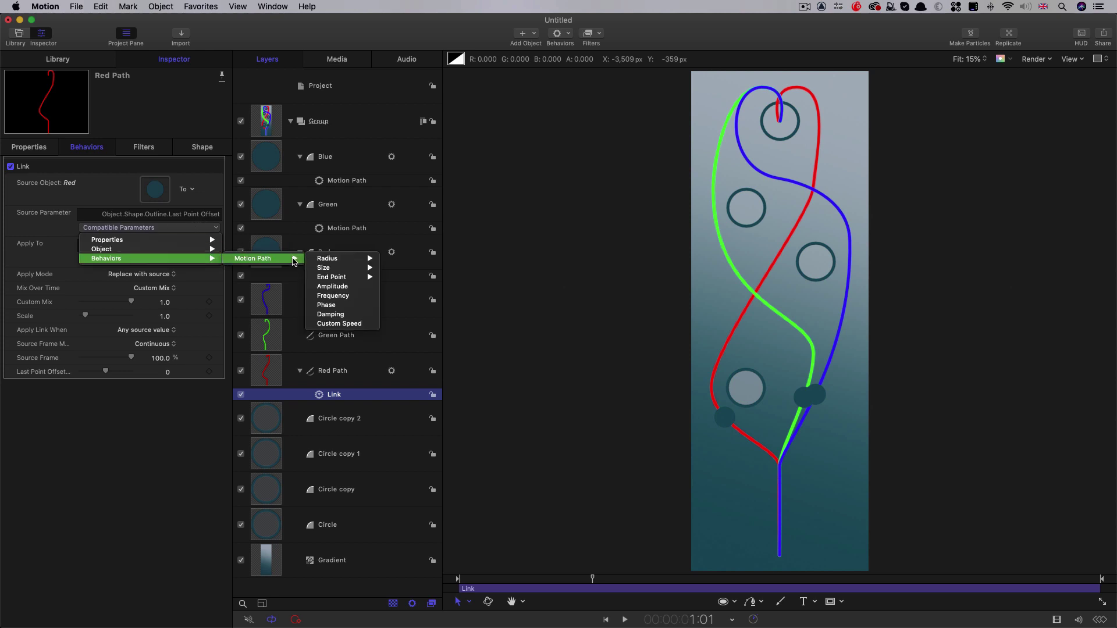
click(347, 327)
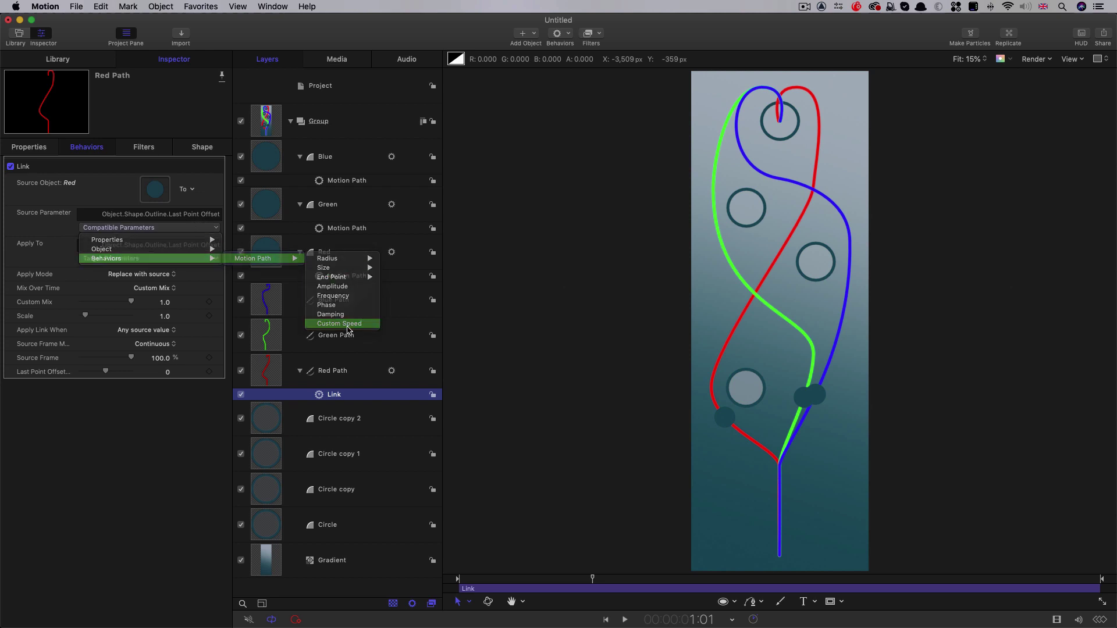
Play from the start to check the red line drawing on, stopping at 1:11
click(577, 583)
key(Home)
key(space)
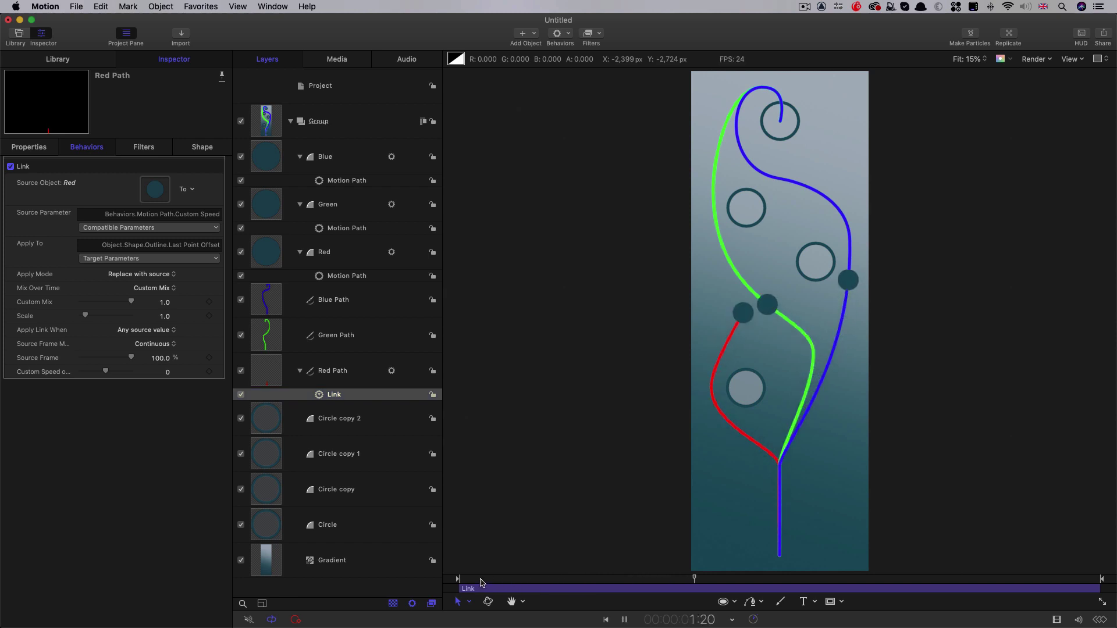
key(space)
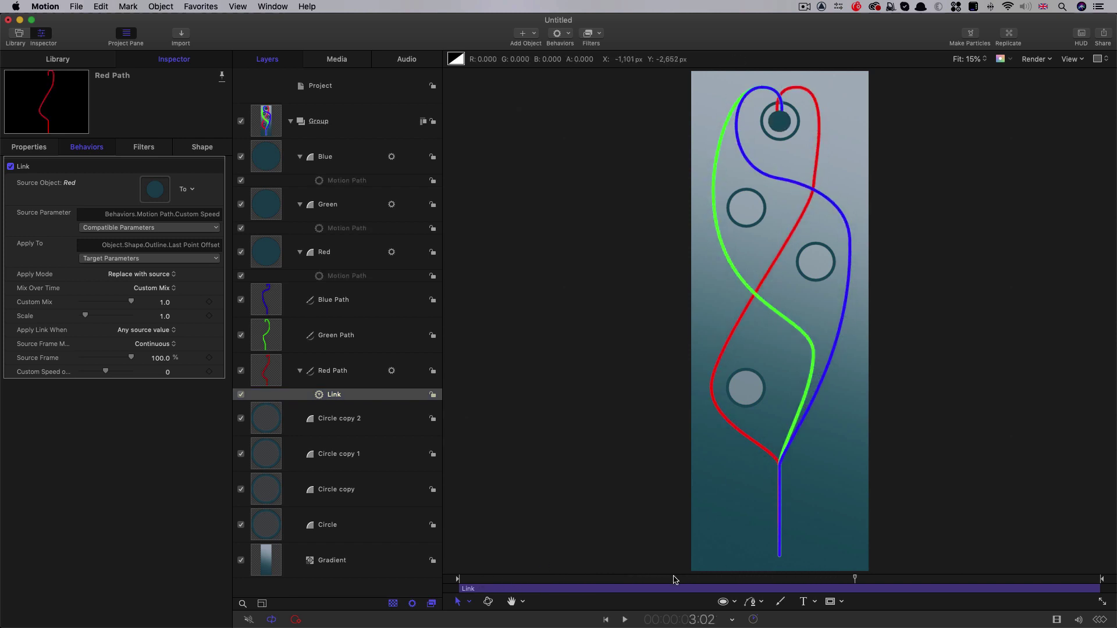
click(645, 579)
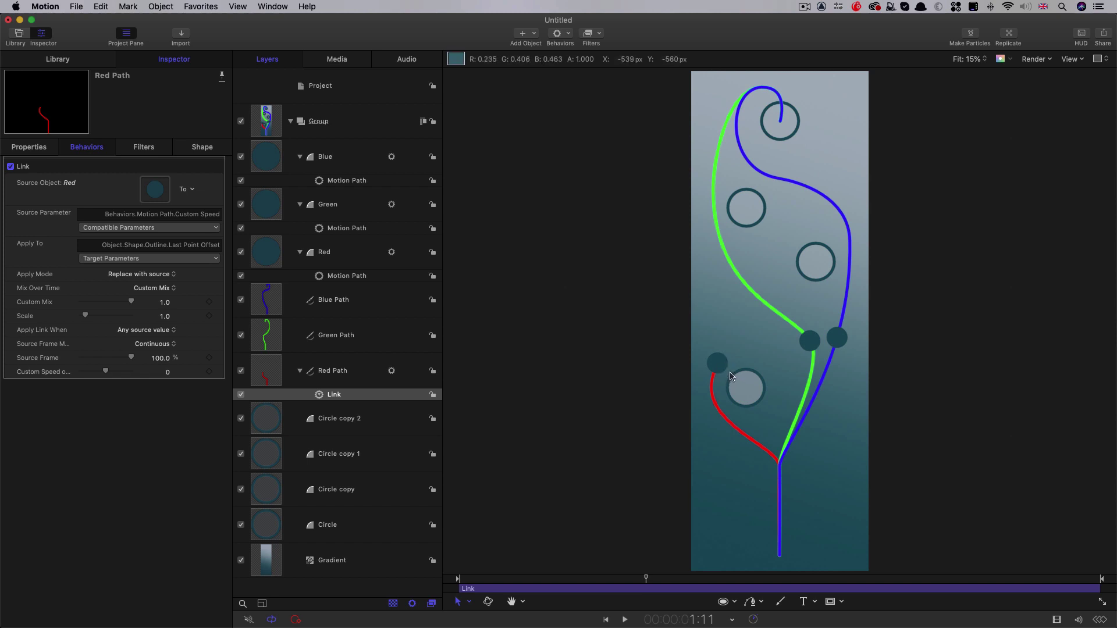
Link Green Path's Last Point Offset to the Green circle's Custom Speed
click(270, 336)
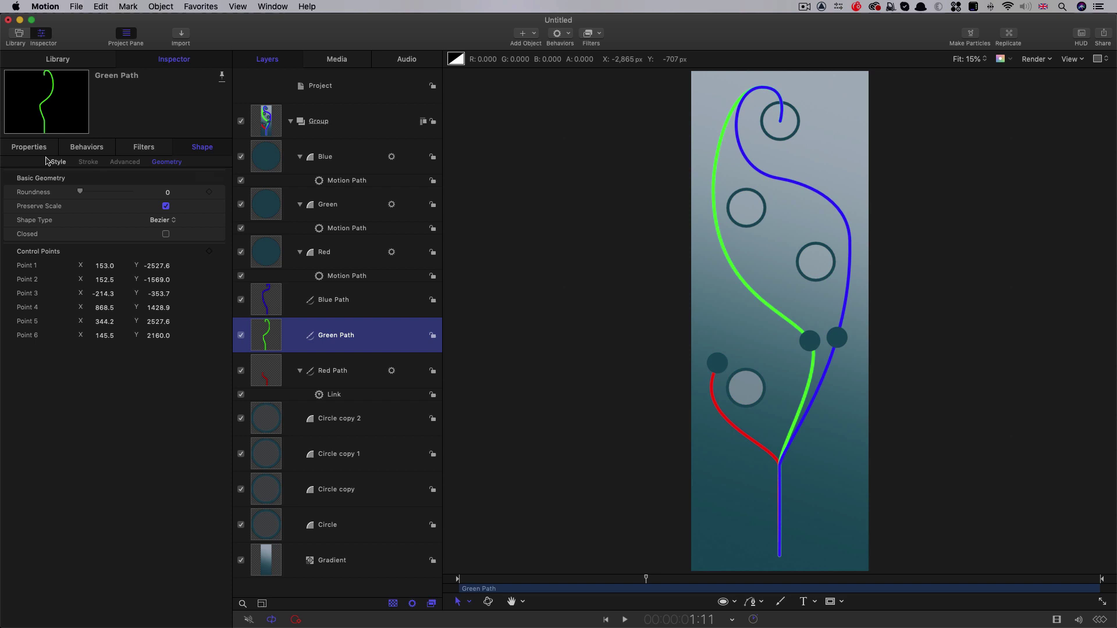
click(54, 161)
click(218, 420)
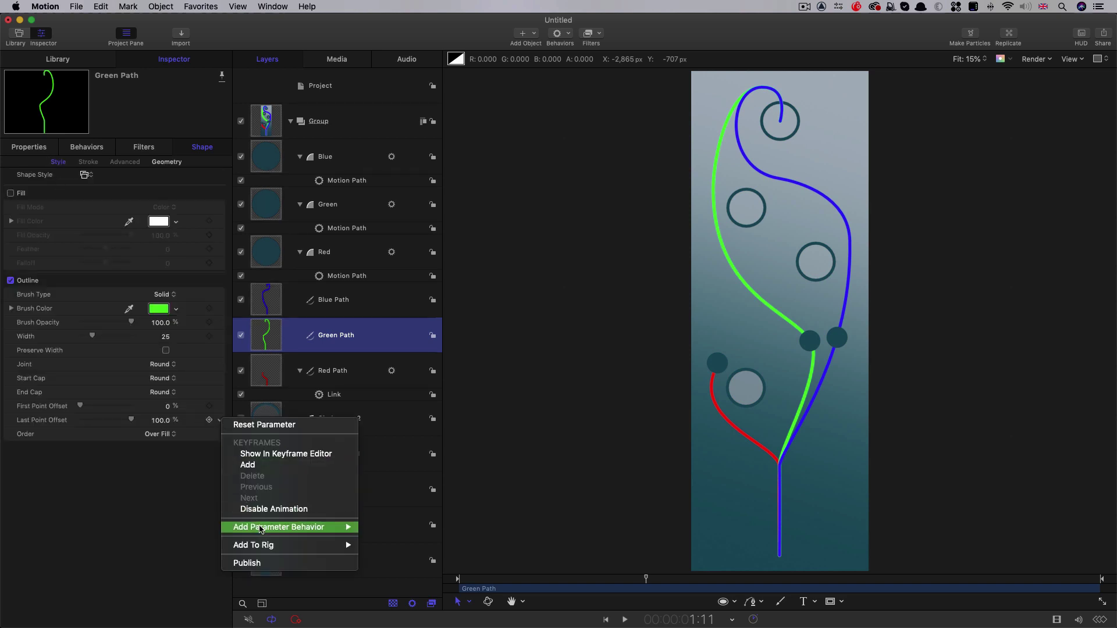
mouse_move(260, 529)
click(407, 555)
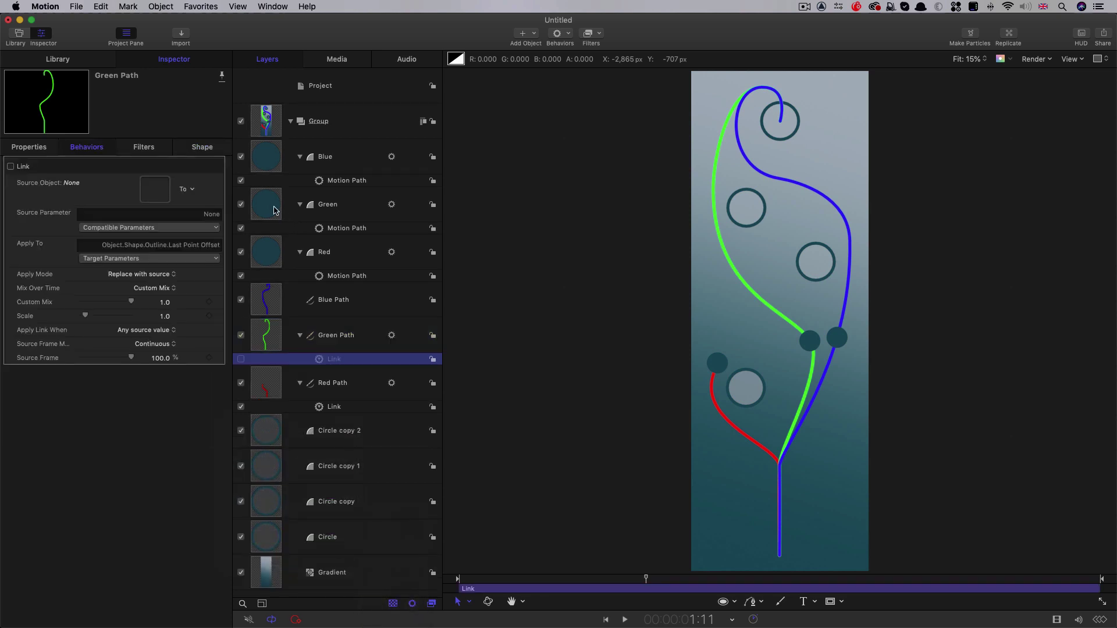
drag(144, 185, 154, 188)
click(128, 226)
mouse_move(93, 262)
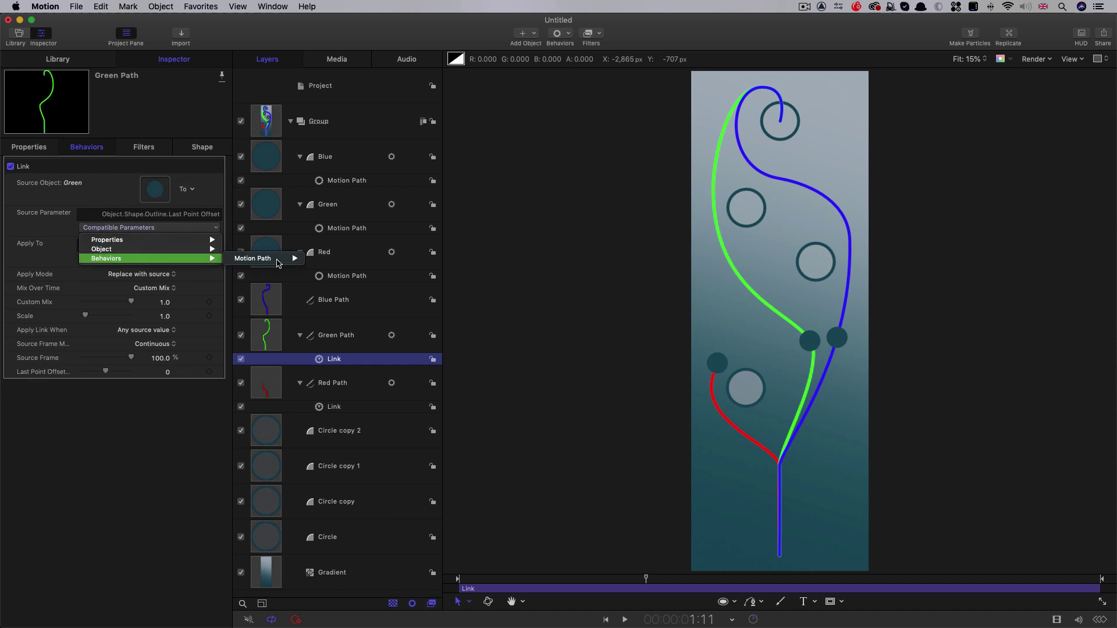
mouse_move(277, 261)
click(345, 327)
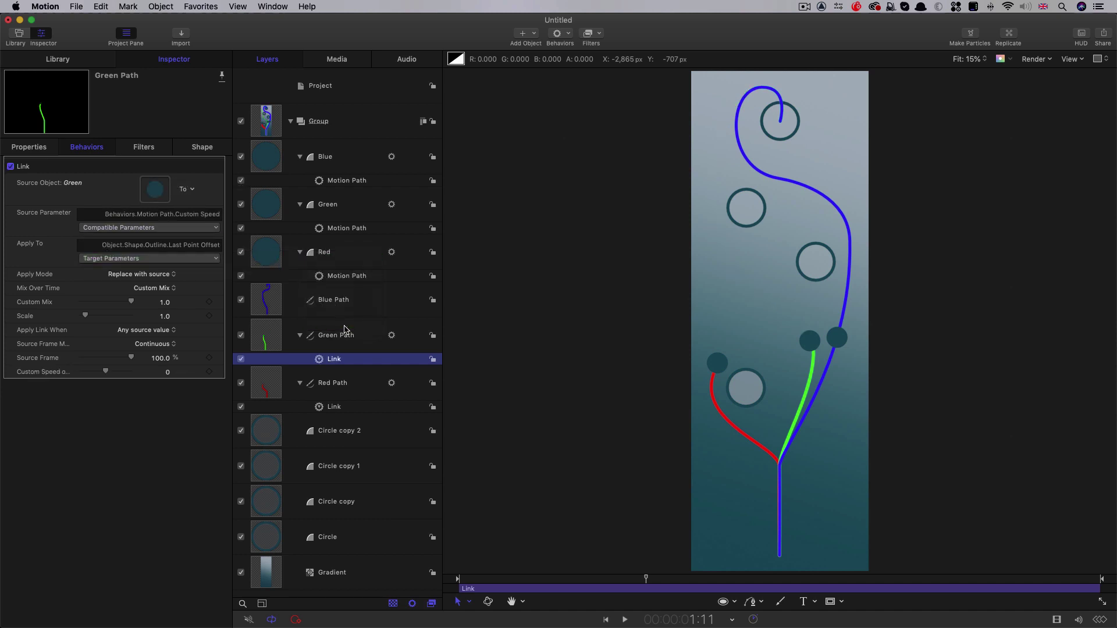
Link Blue Path's Last Point Offset to the Blue circle's Custom Speed
click(268, 305)
click(58, 162)
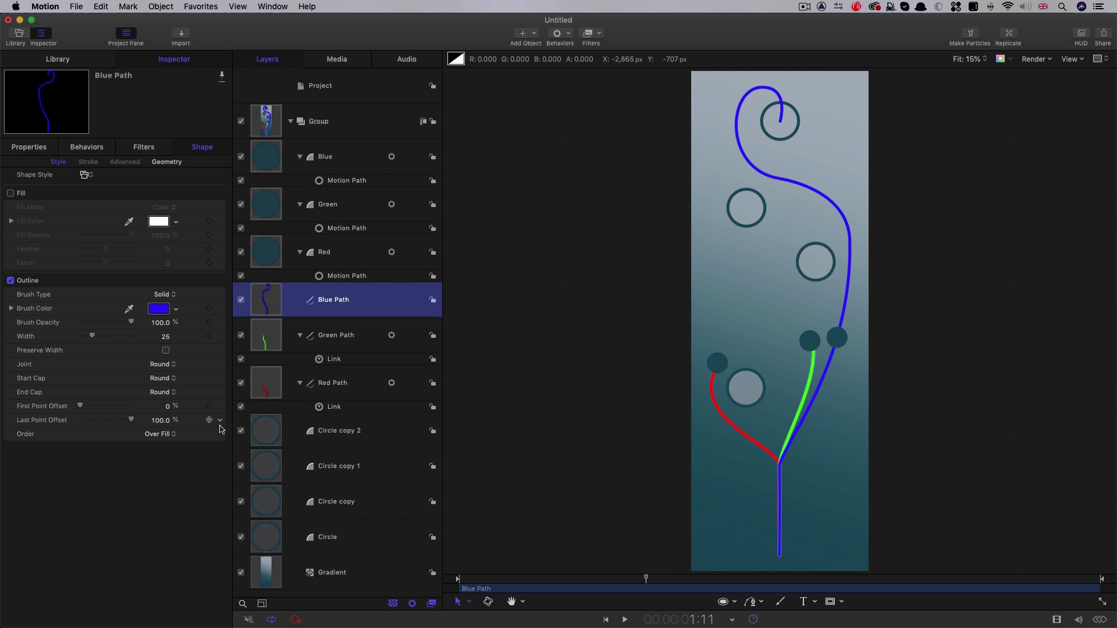
click(221, 420)
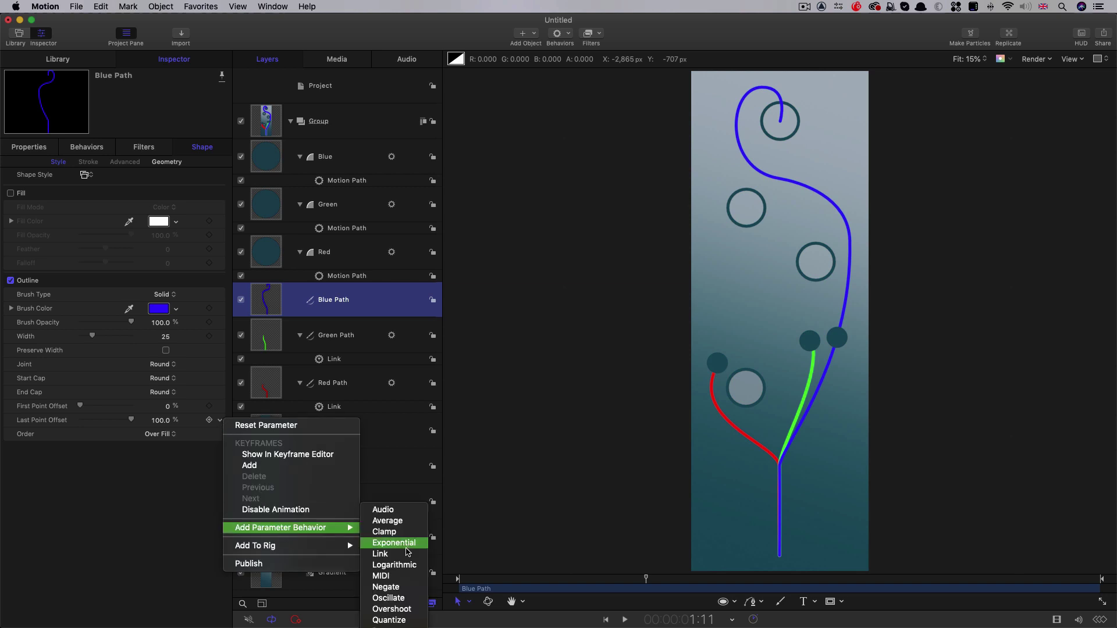
click(389, 556)
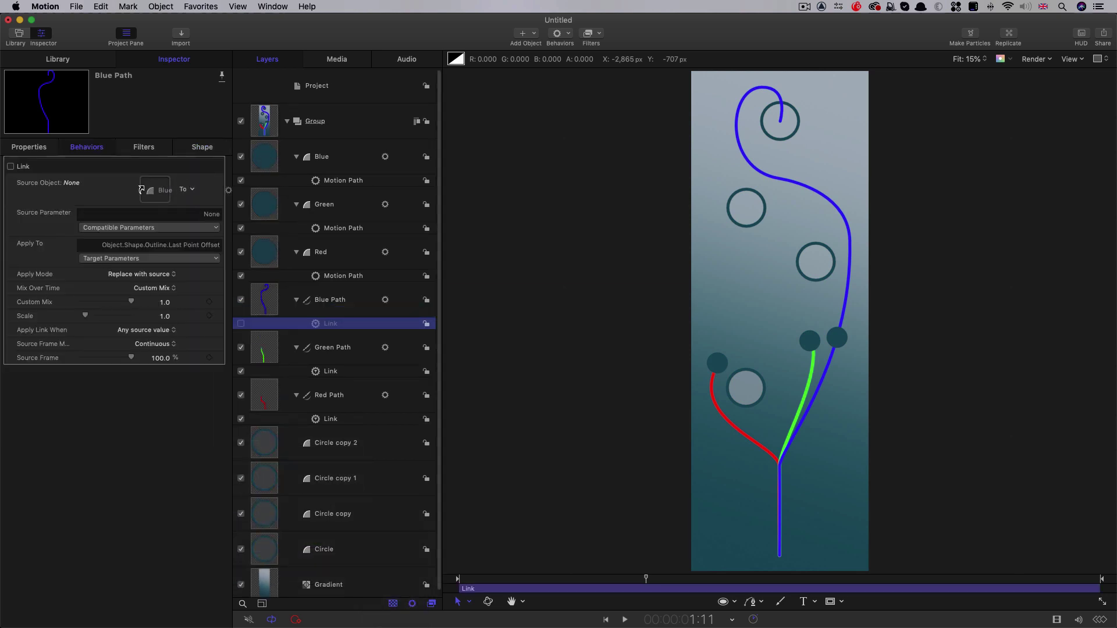
drag(155, 202, 155, 202)
click(122, 228)
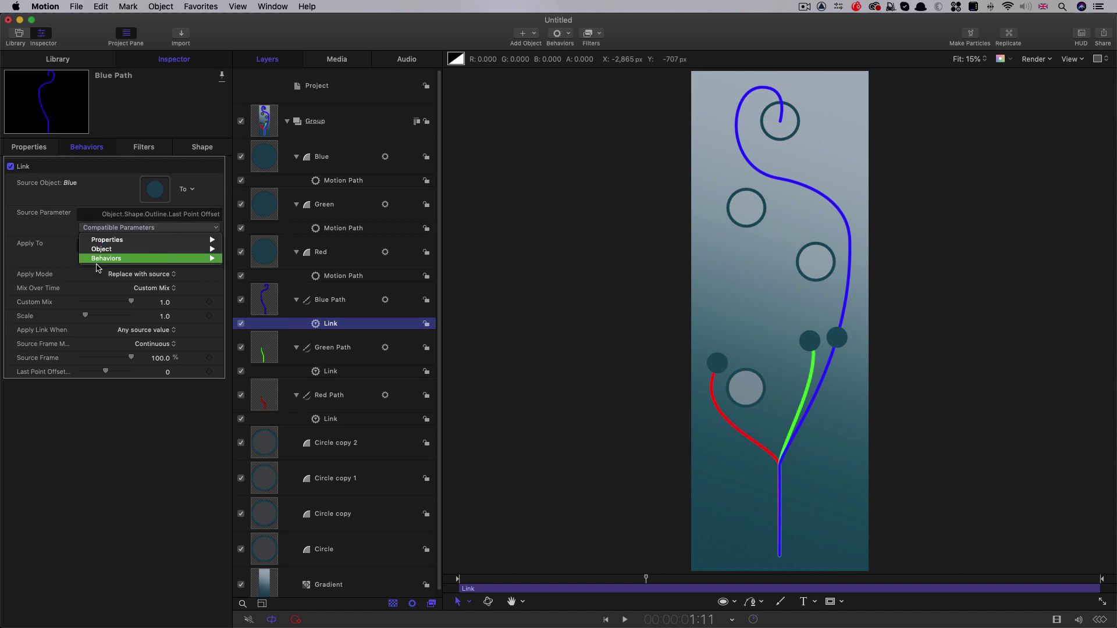
mouse_move(110, 261)
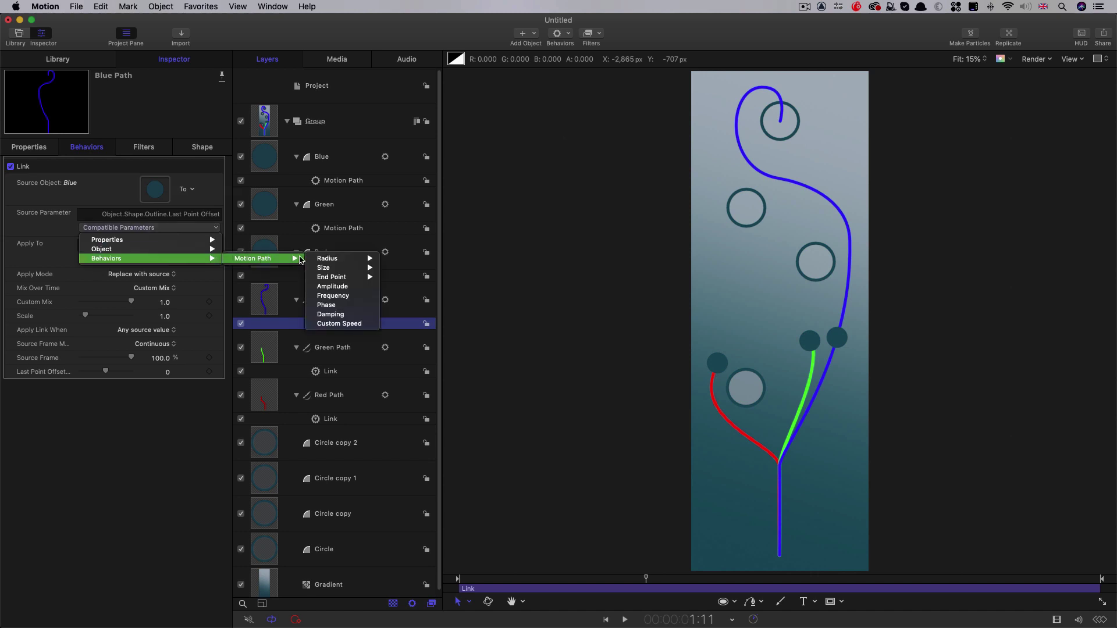
click(342, 324)
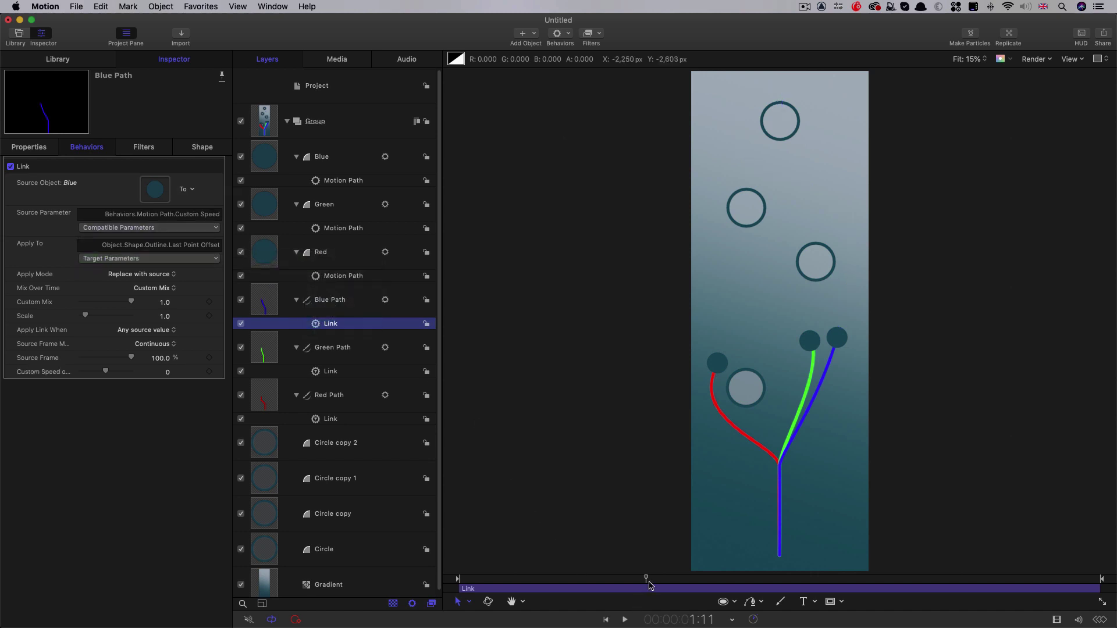
Play from the start to preview all three lines, then return to about 3 seconds
key(Home)
key(space)
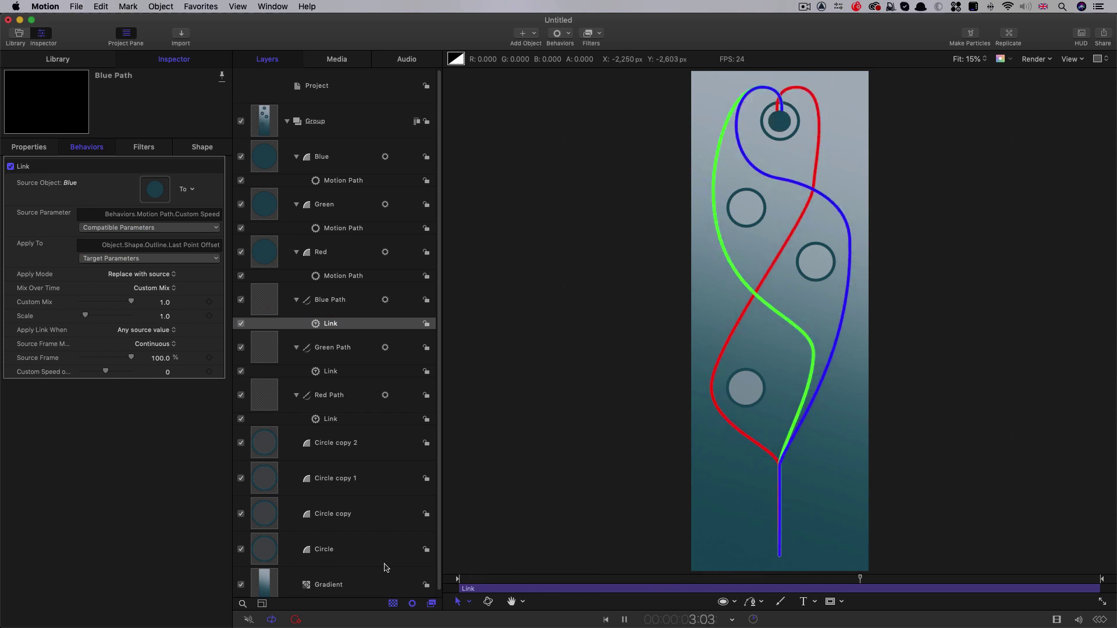
key(space)
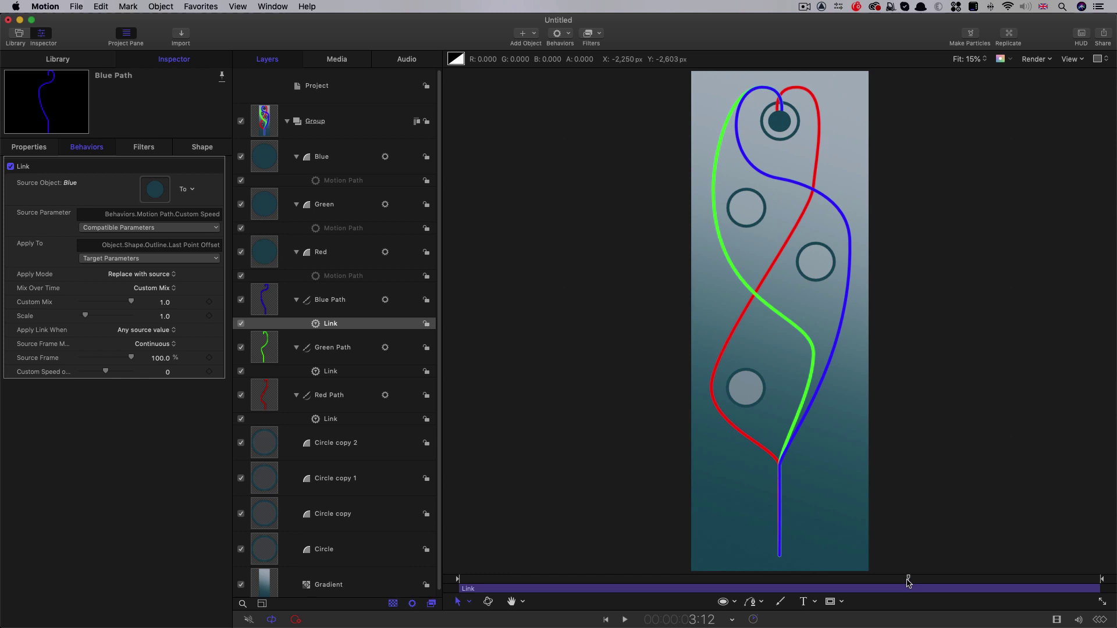
drag(908, 582, 845, 591)
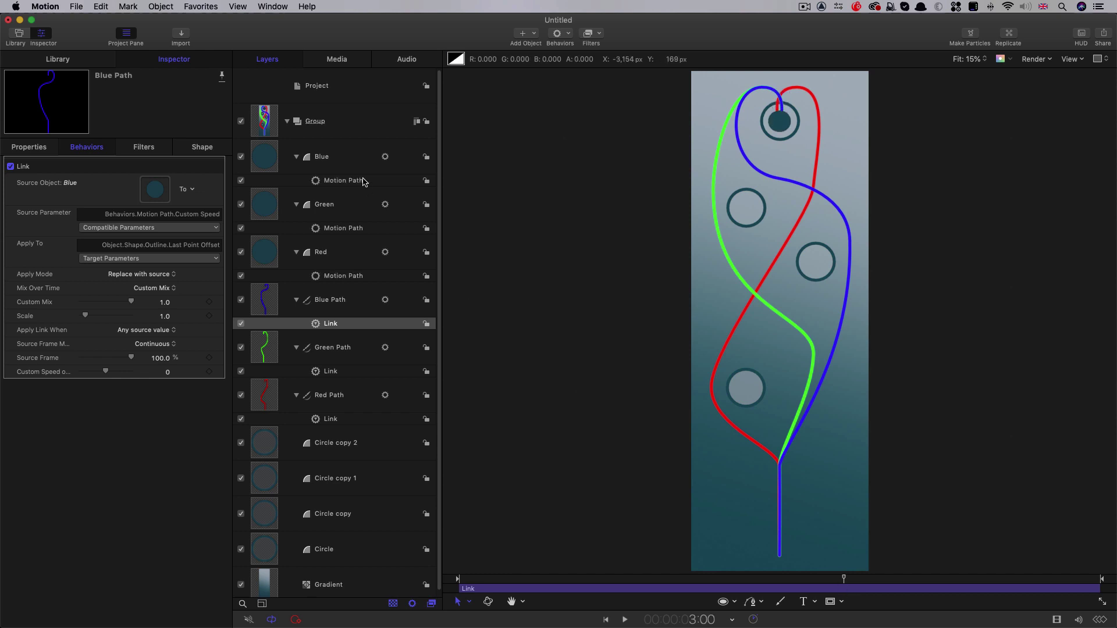
Create Group 1 and move the Blue, Green, Red circles and their three paths into it
click(266, 159)
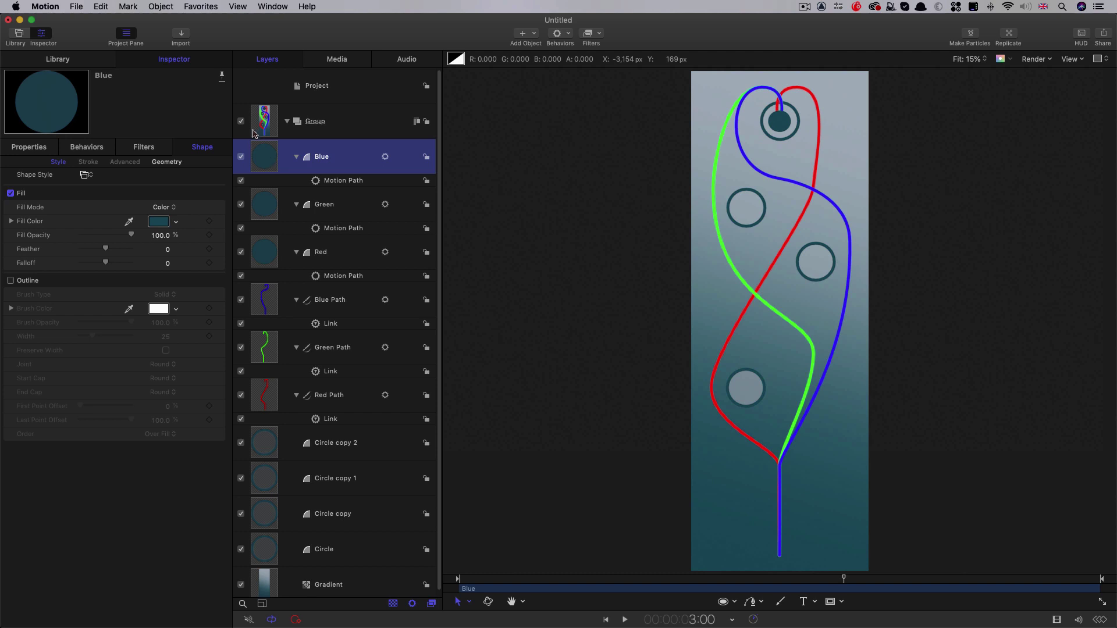
click(160, 6)
key(Return)
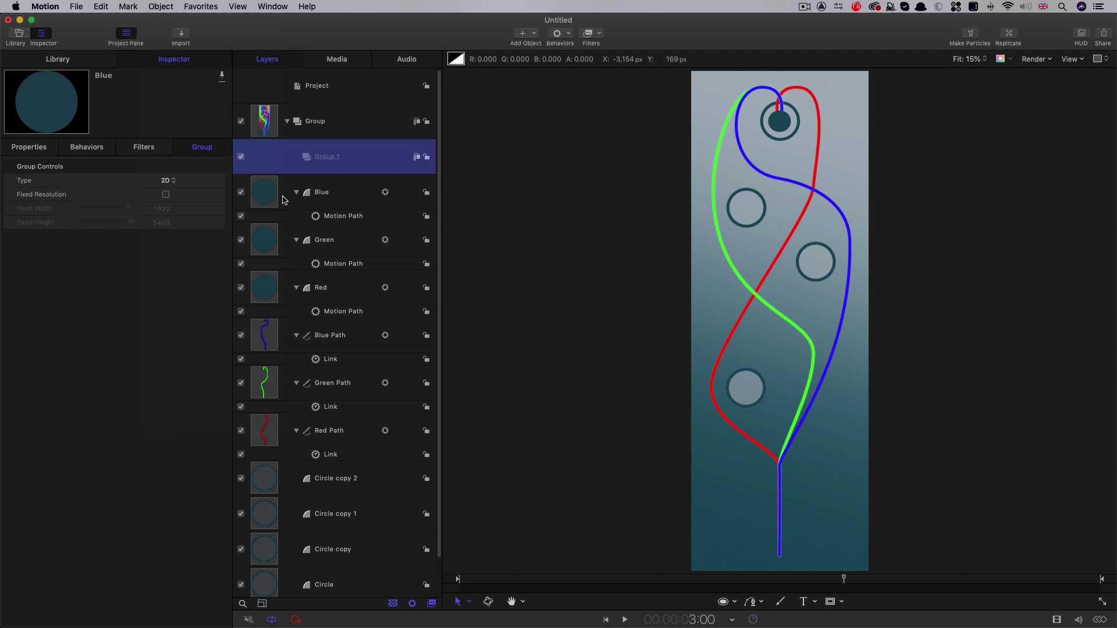
click(263, 442)
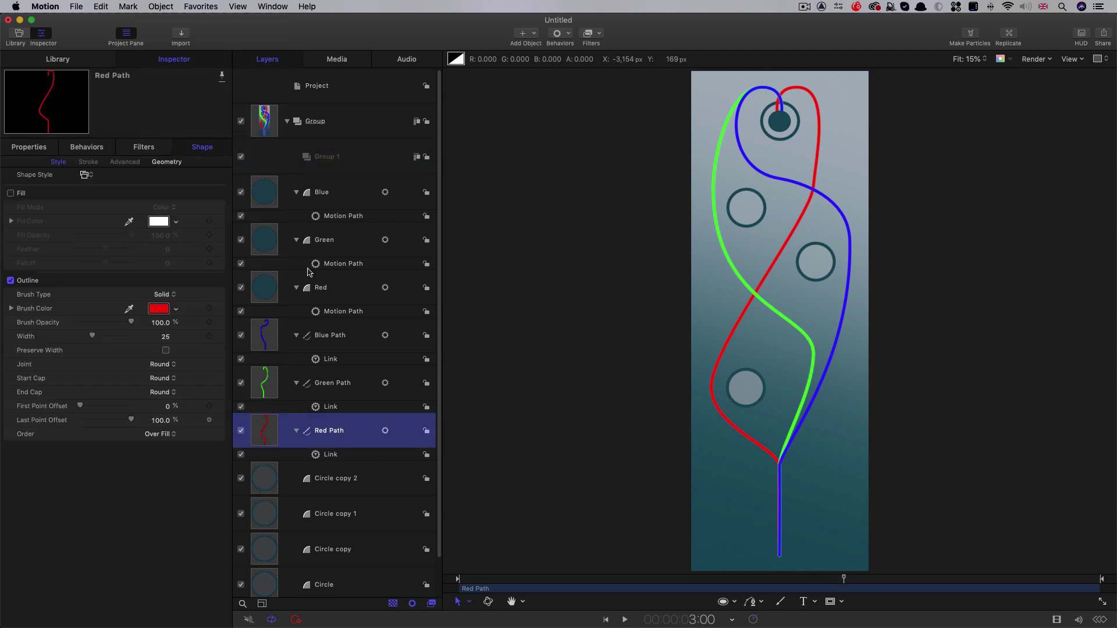
shift+click(260, 201)
drag(259, 201, 265, 157)
click(264, 157)
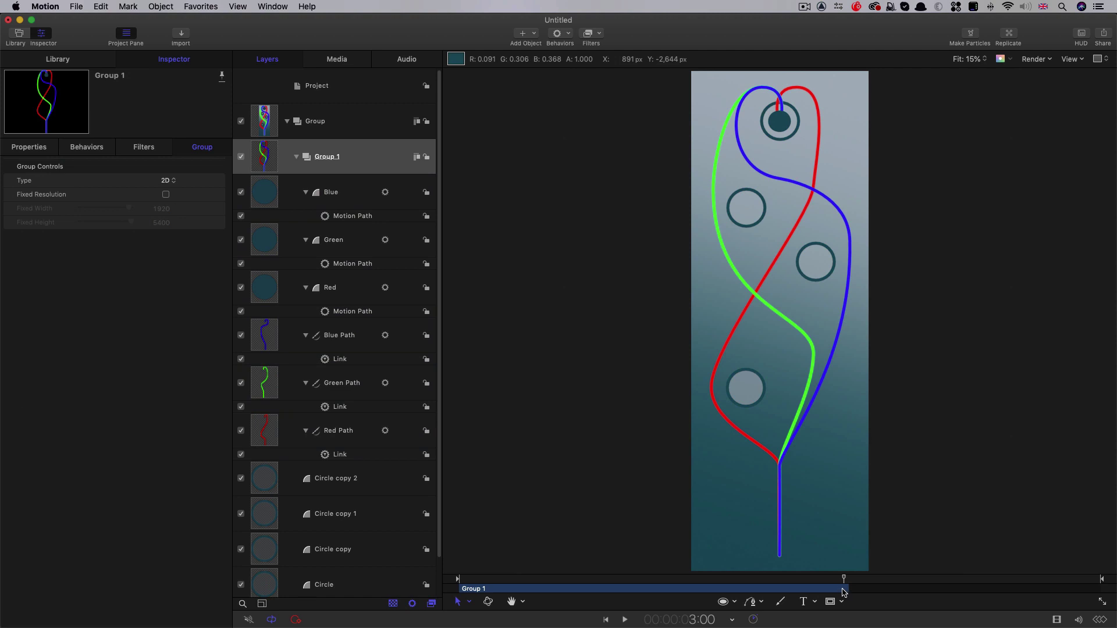
Add a Fade In/Fade Out behavior to Group 1 with fade in 4 and fade out 4
click(558, 33)
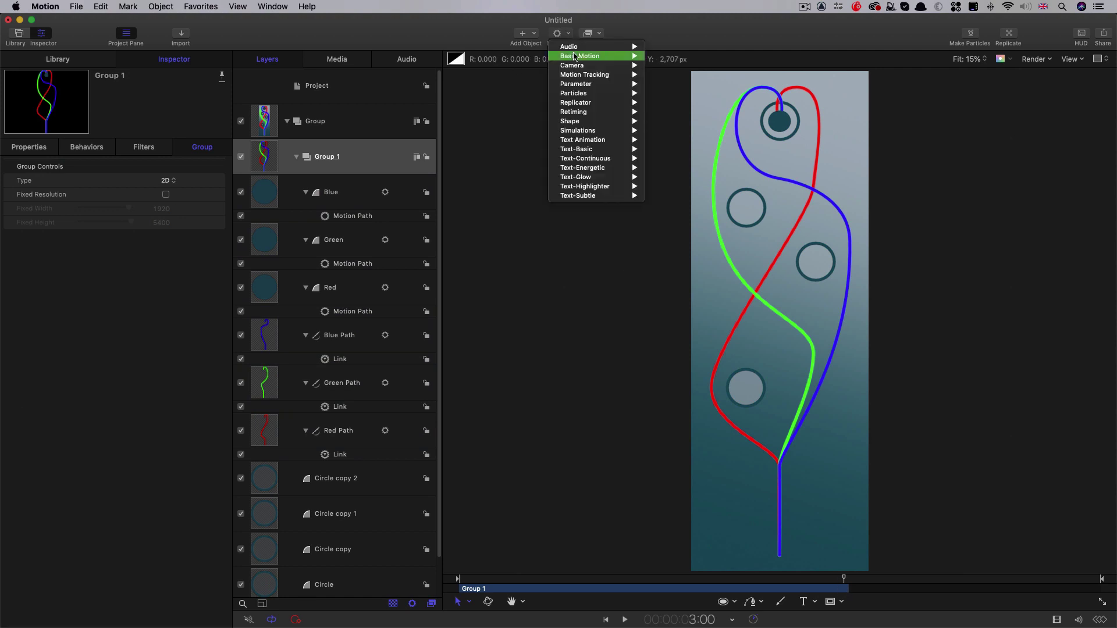
mouse_move(574, 56)
click(689, 65)
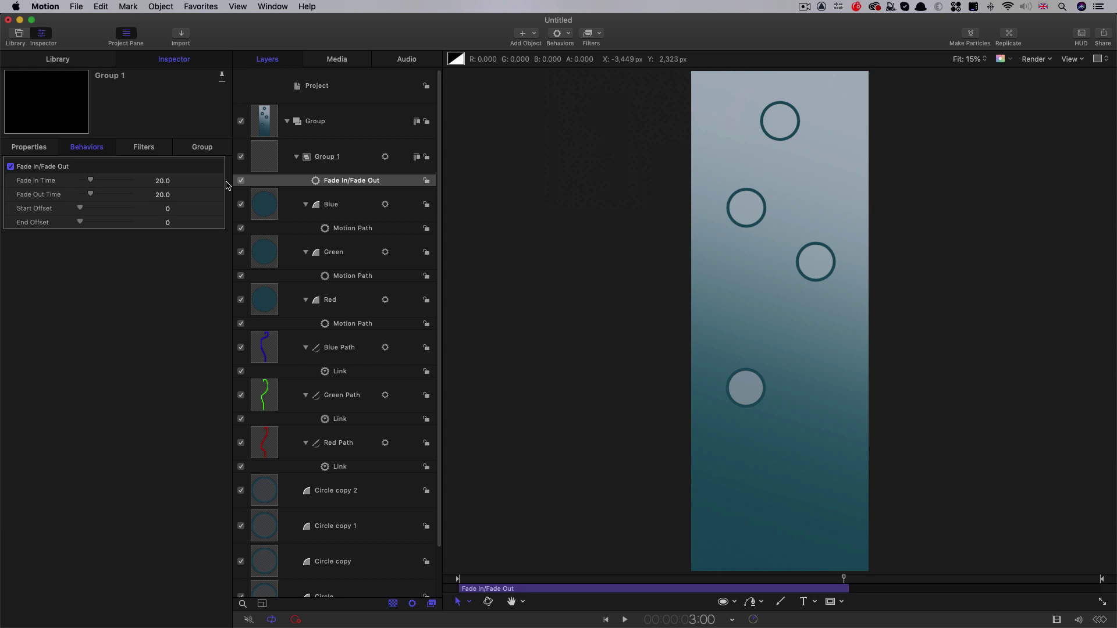
click(161, 181)
text(4)
key(Tab)
text(4)
key(Return)
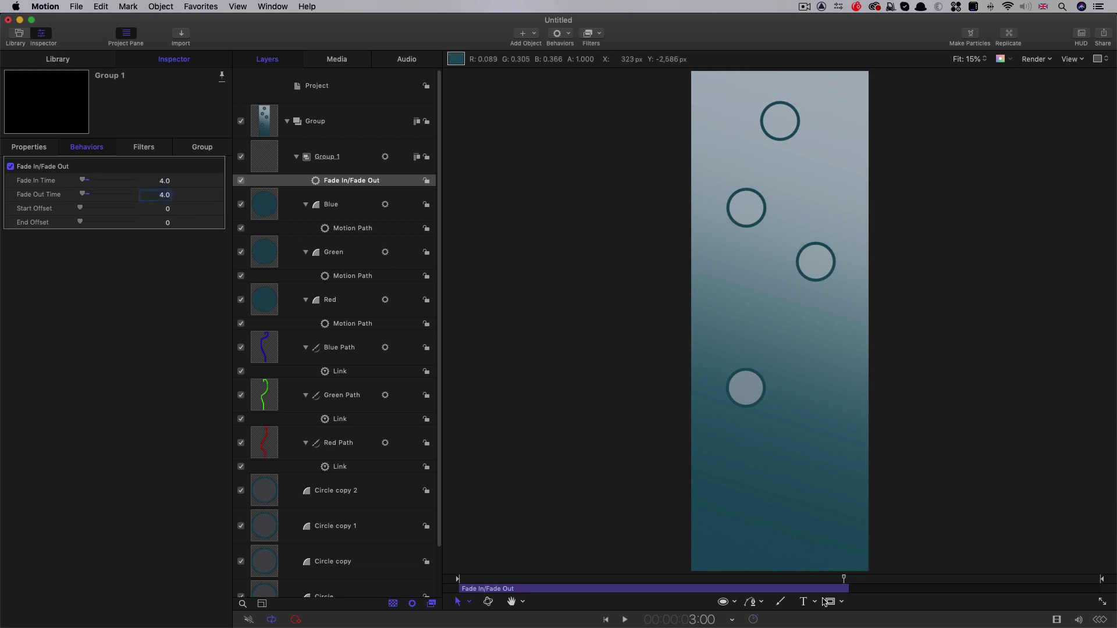
Scrub and play from the start to preview the fade
drag(843, 581, 923, 580)
key(Home)
key(space)
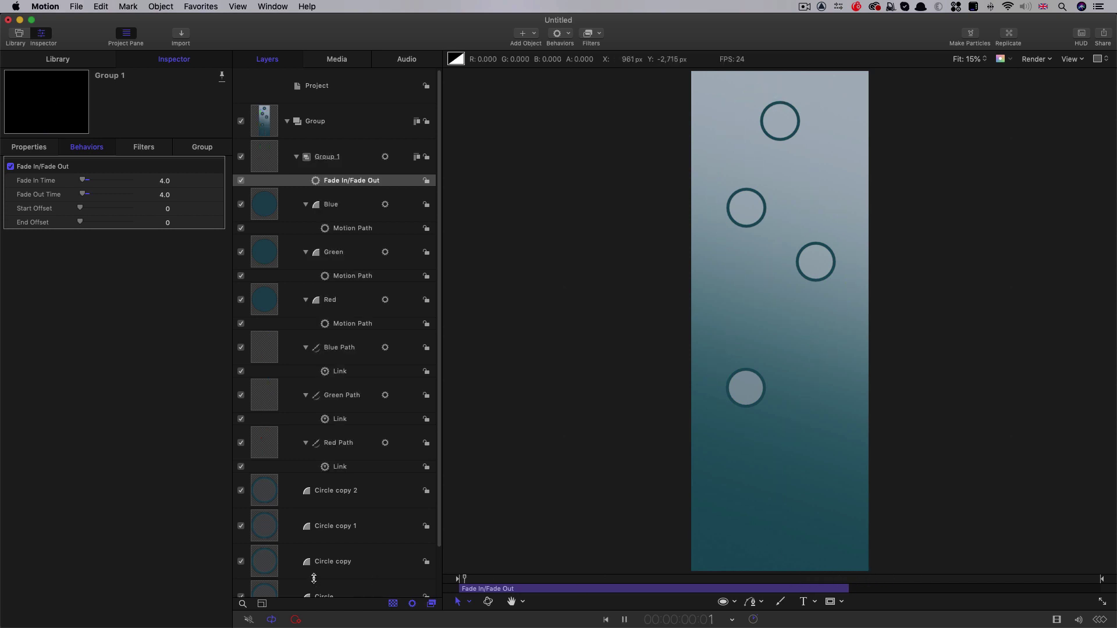
key(space)
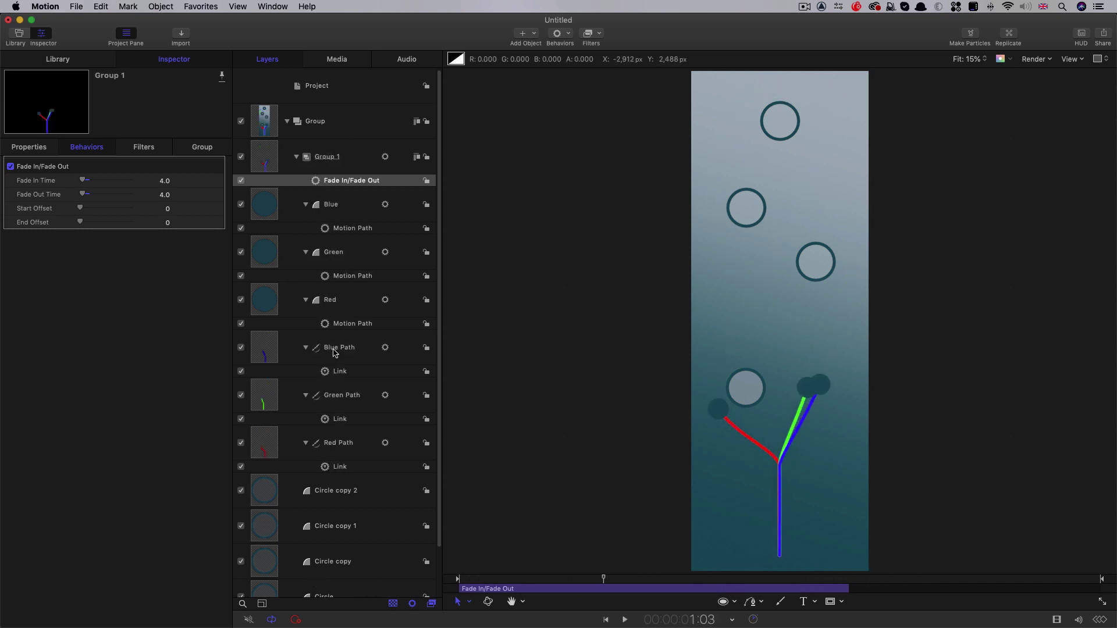
scroll(297, 355, down, 2)
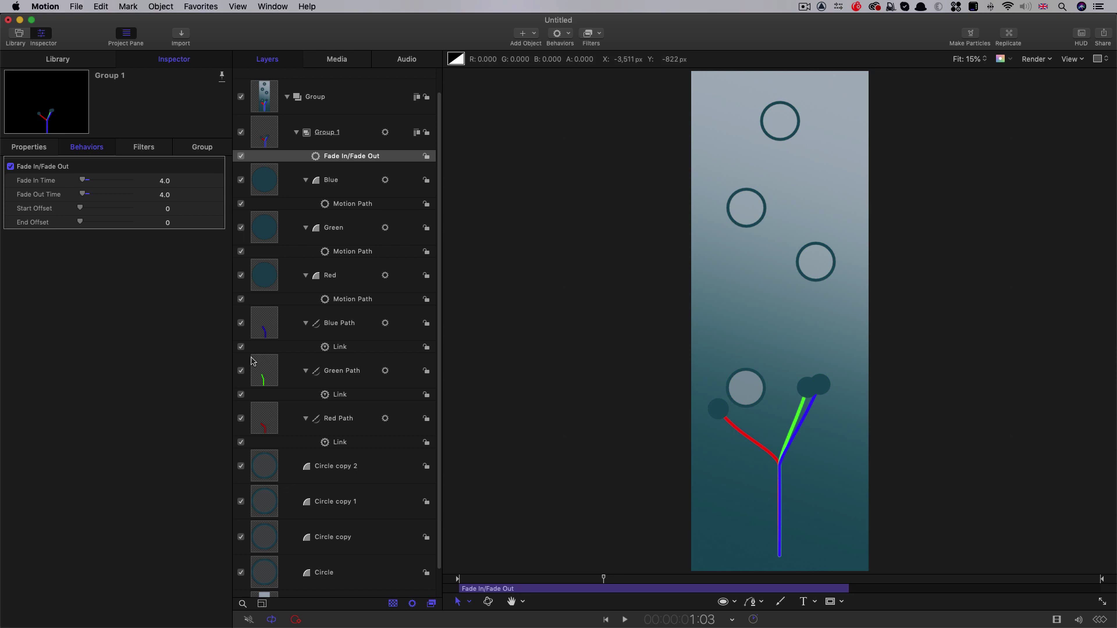
Group Blue Path into a new Group 2 and move Green and Red Paths in too
click(332, 322)
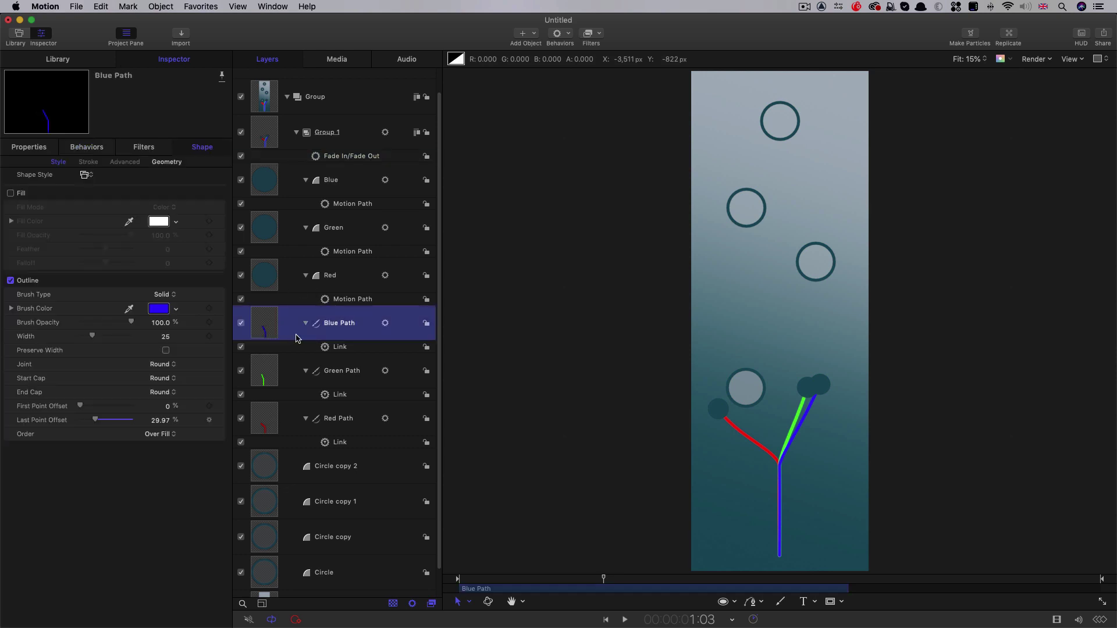
click(170, 6)
click(174, 181)
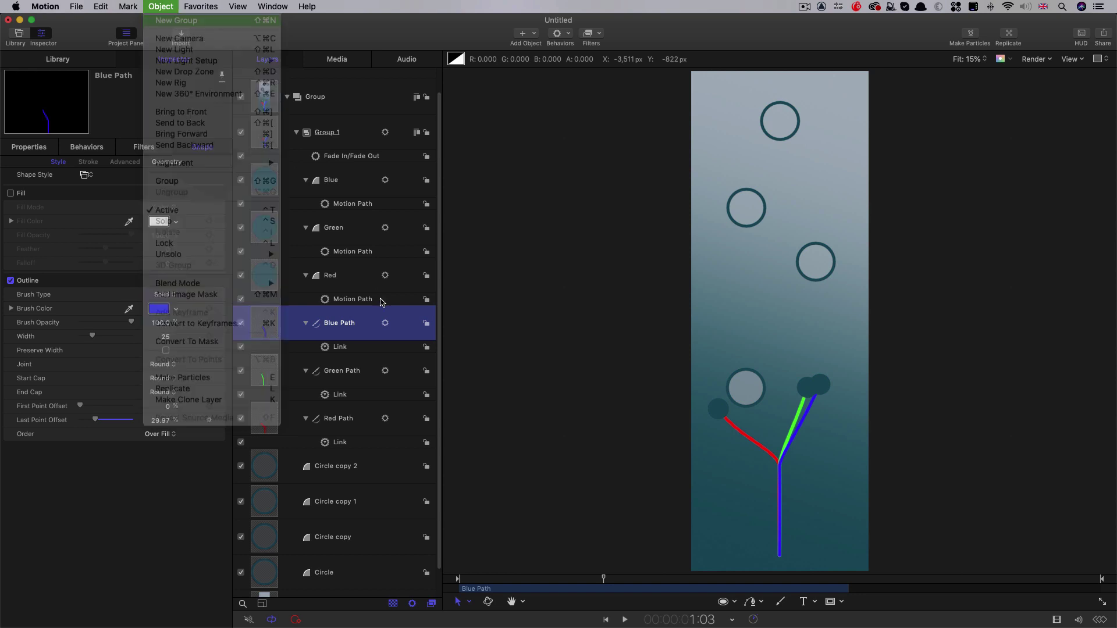
click(271, 360)
shift+click(270, 454)
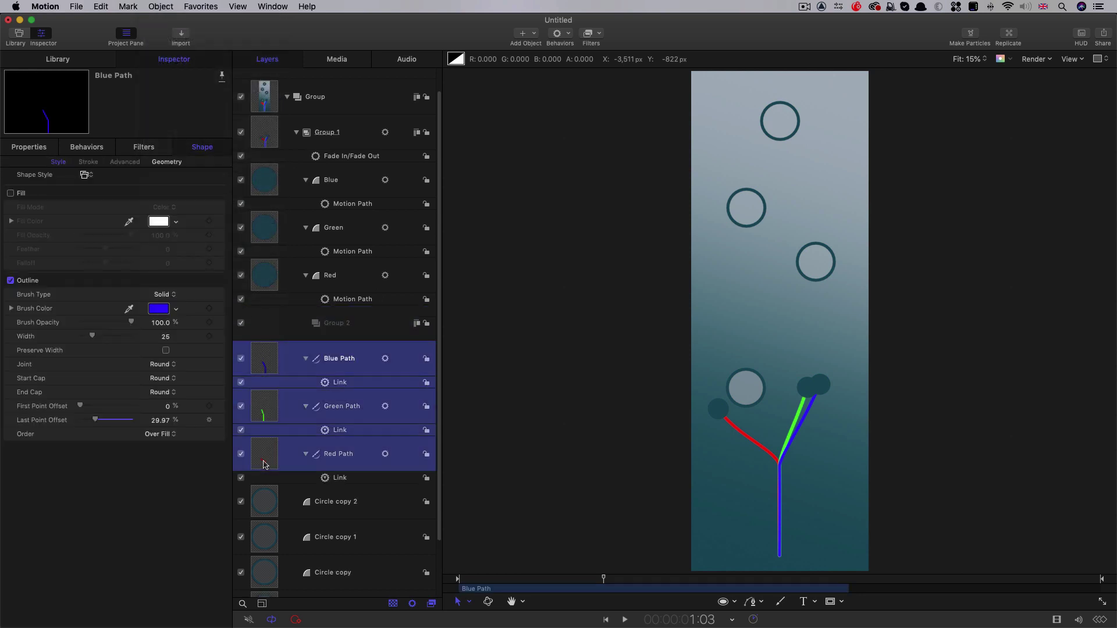
drag(273, 358, 297, 328)
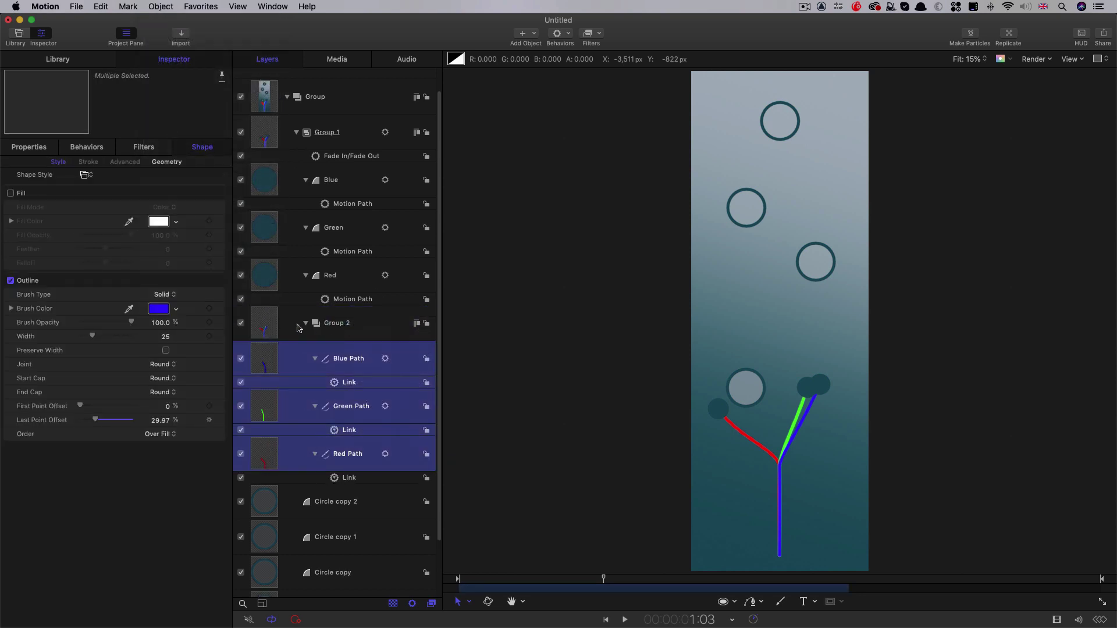
click(265, 327)
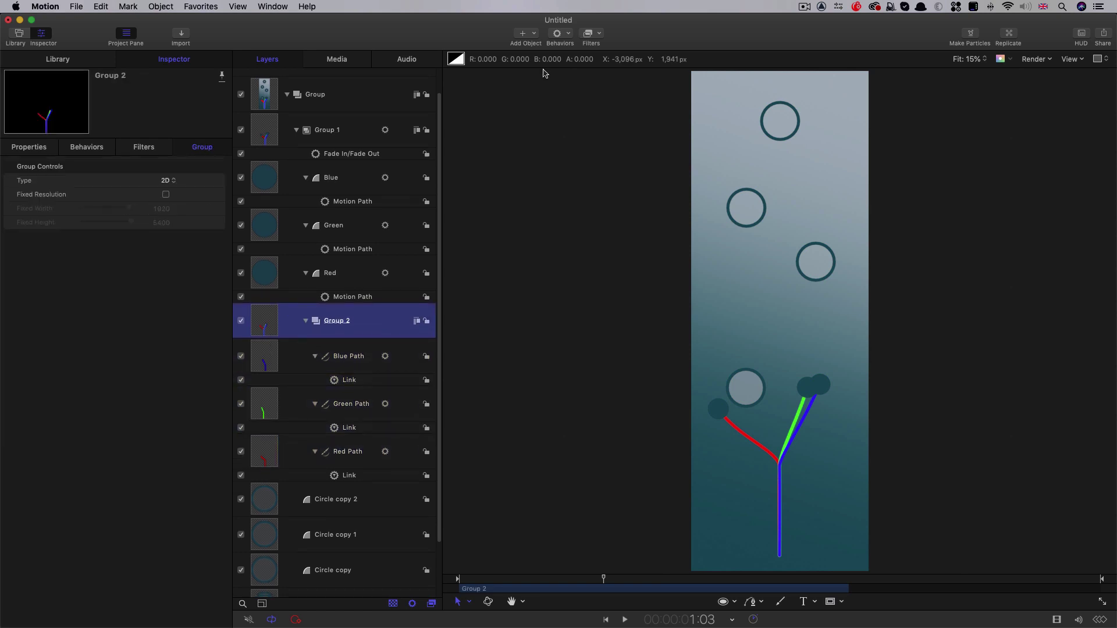
Apply a Stylize Fill filter to Group 2 in dark teal and preview the stems
click(596, 37)
mouse_move(656, 448)
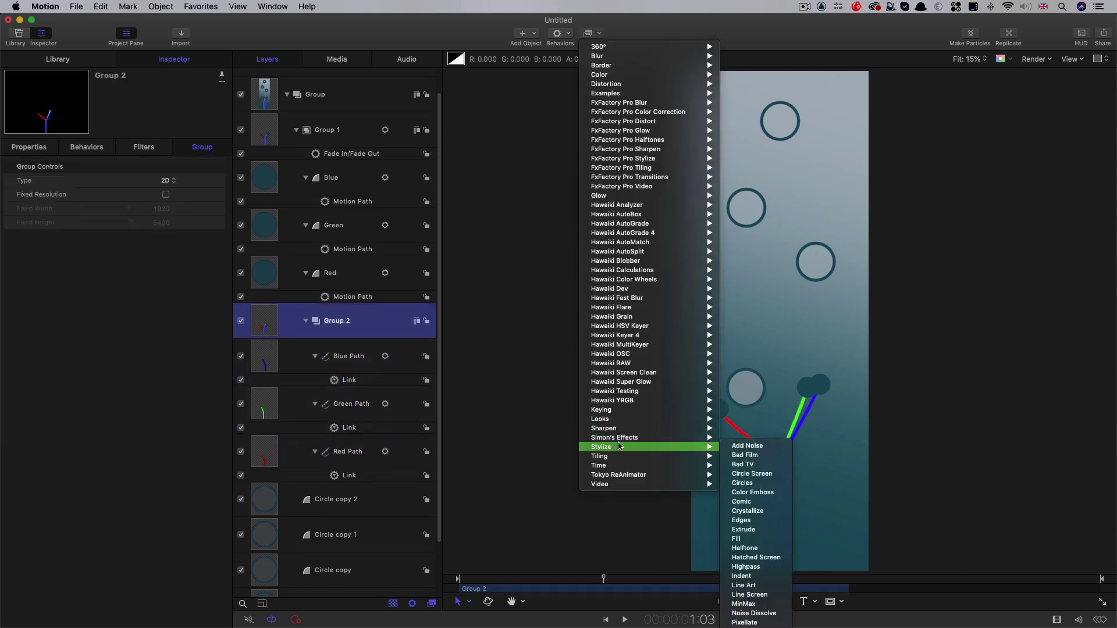
click(740, 539)
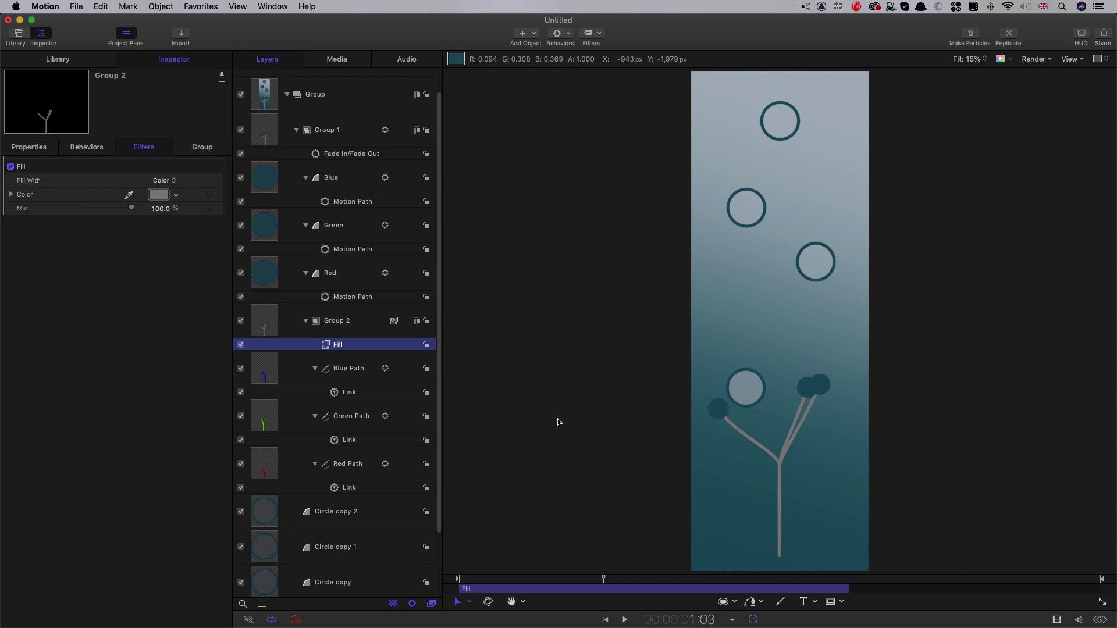
click(158, 195)
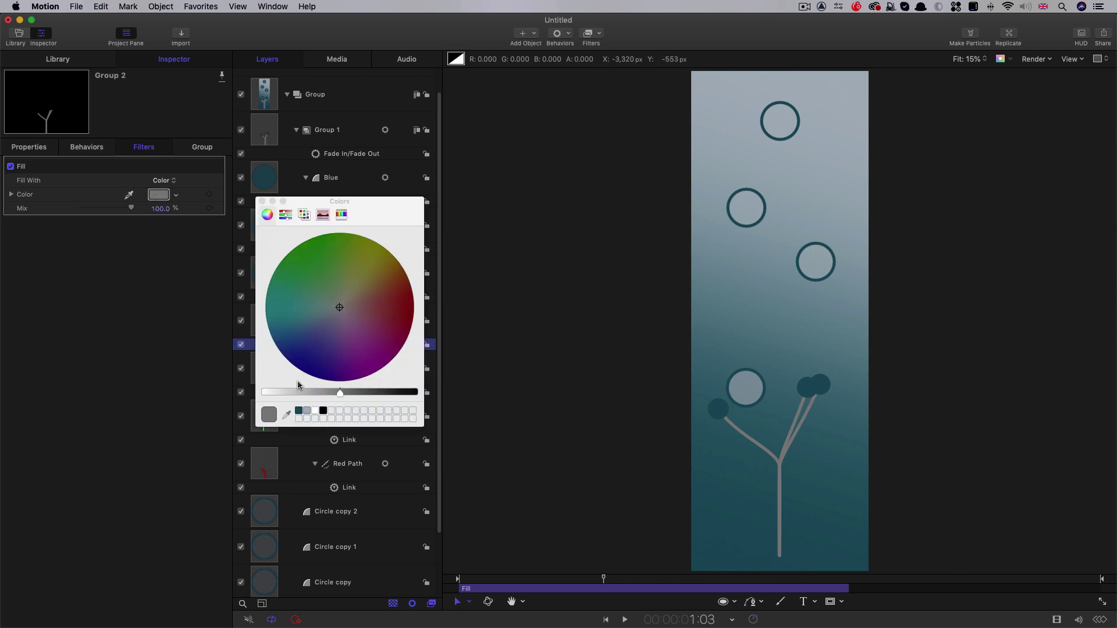
click(299, 412)
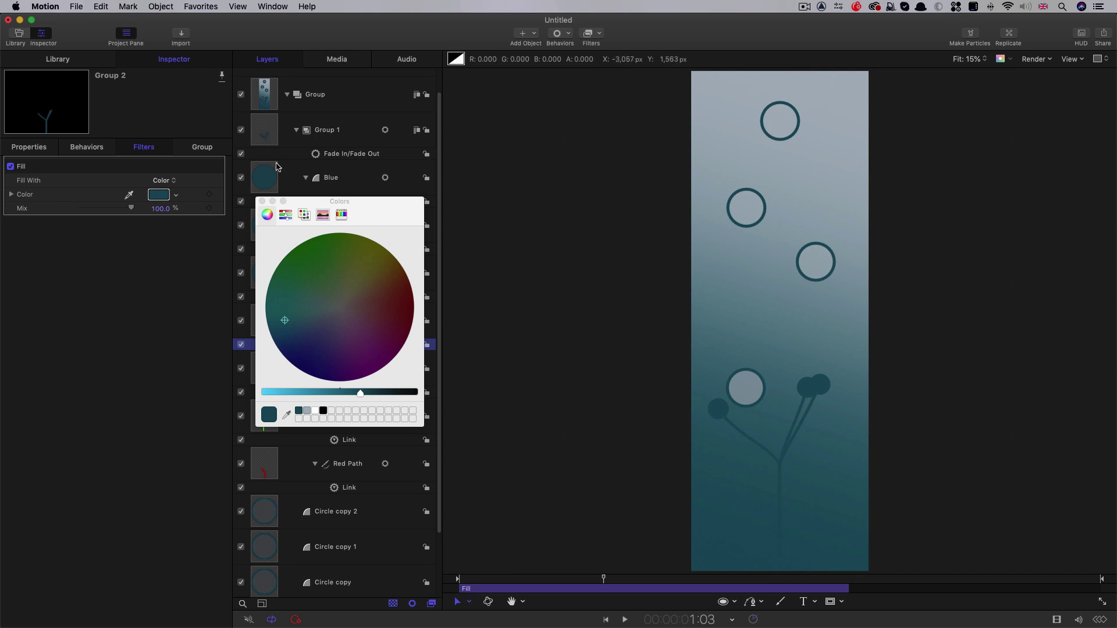
click(262, 201)
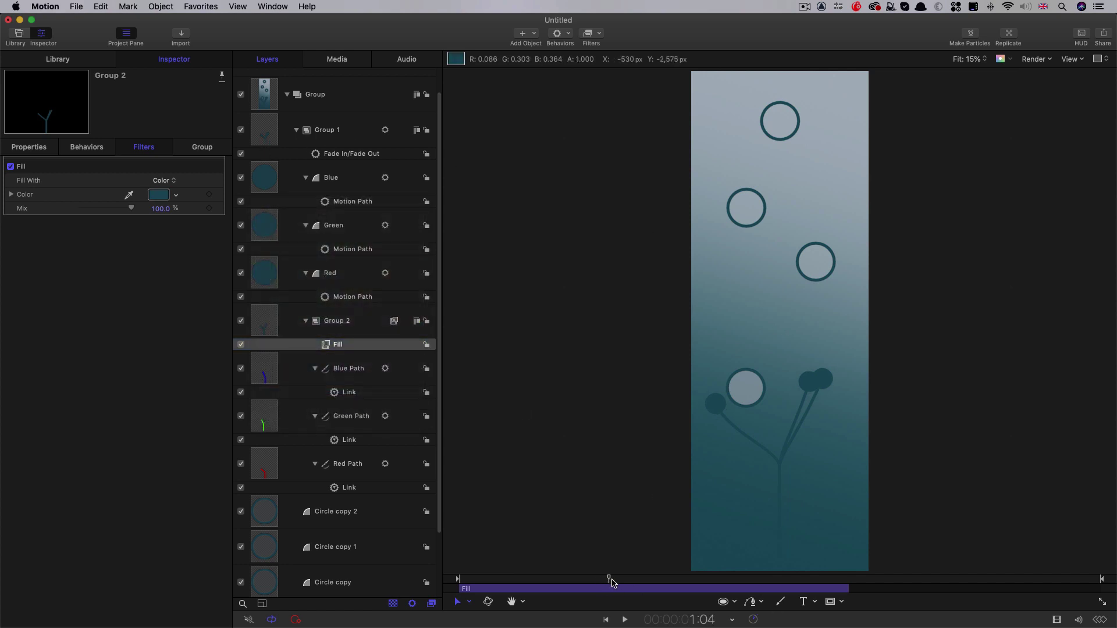
drag(612, 583, 460, 581)
key(space)
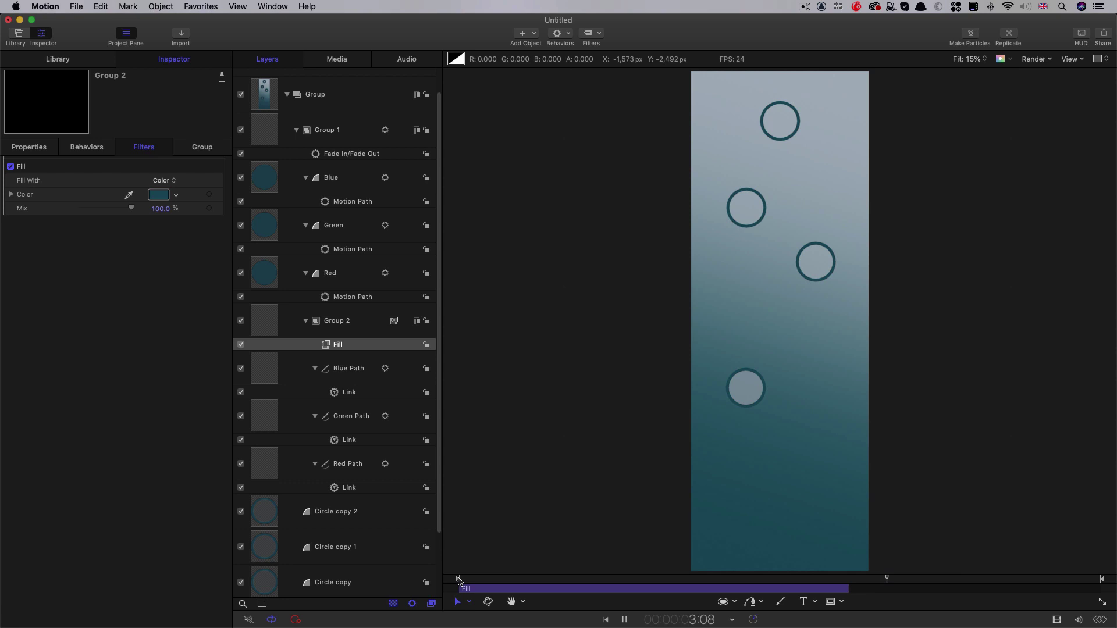
Select Circle copy 2 and add a Scale keyframe at the 3-second mark
key(space)
drag(459, 580, 838, 580)
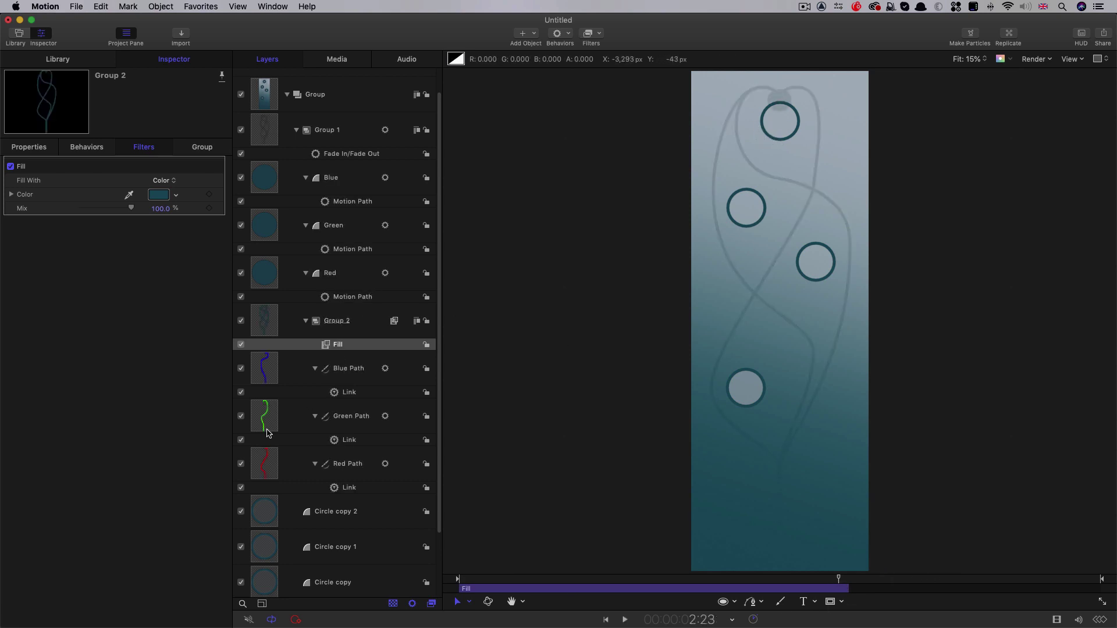
click(260, 516)
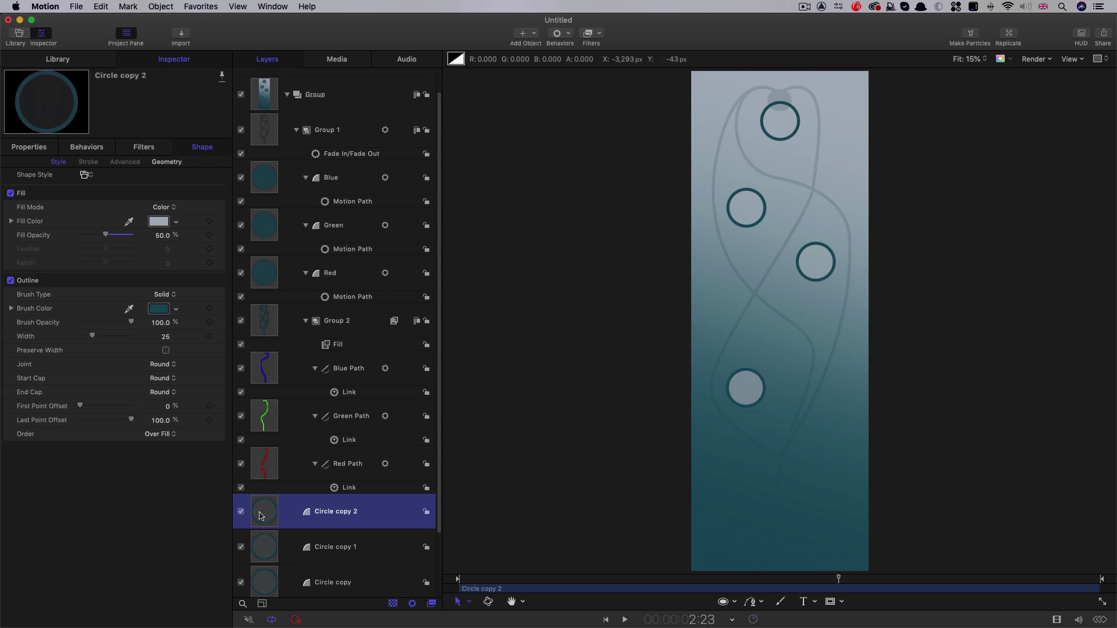
scroll(261, 516, down, 3)
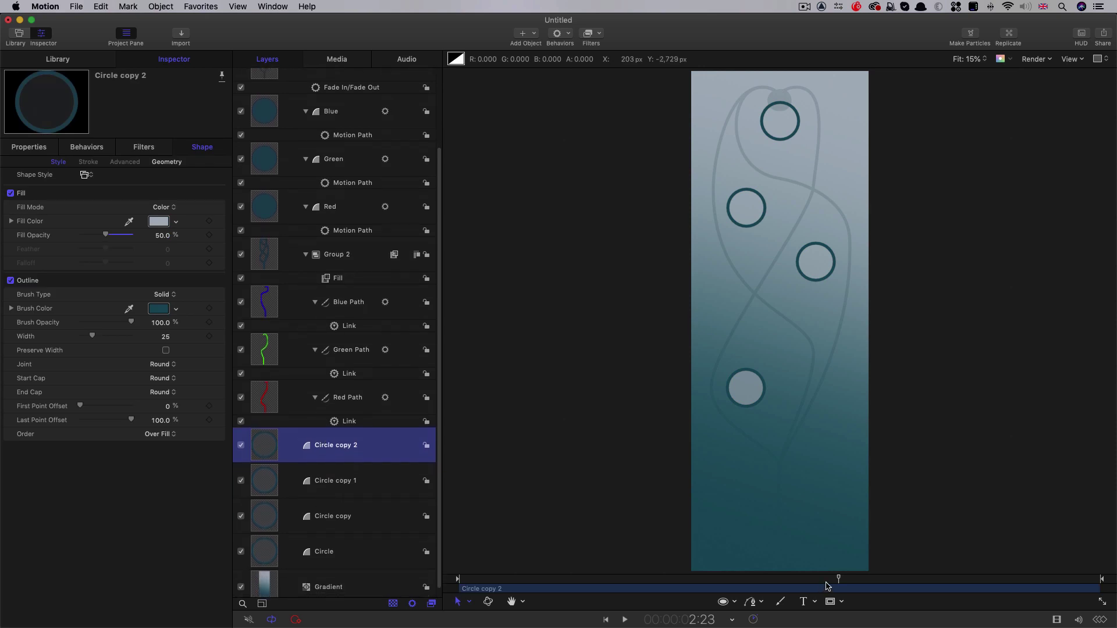
drag(838, 579, 845, 580)
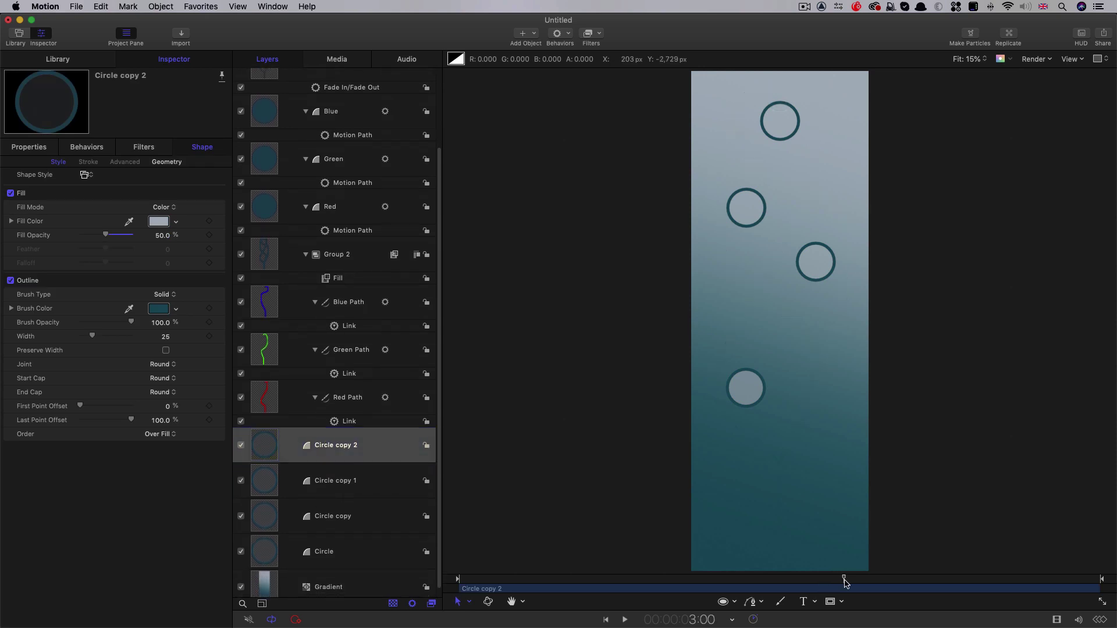
click(30, 147)
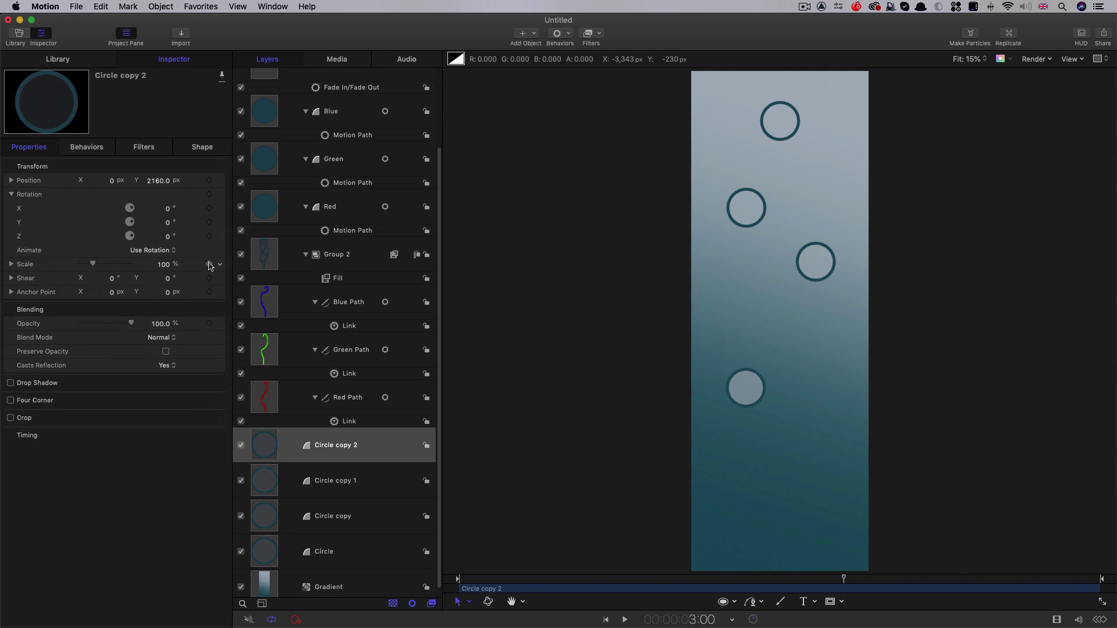
click(210, 265)
Set Circle copy 2's scale to 135% at 3:03
key(Right)
key(Right)
key(Right)
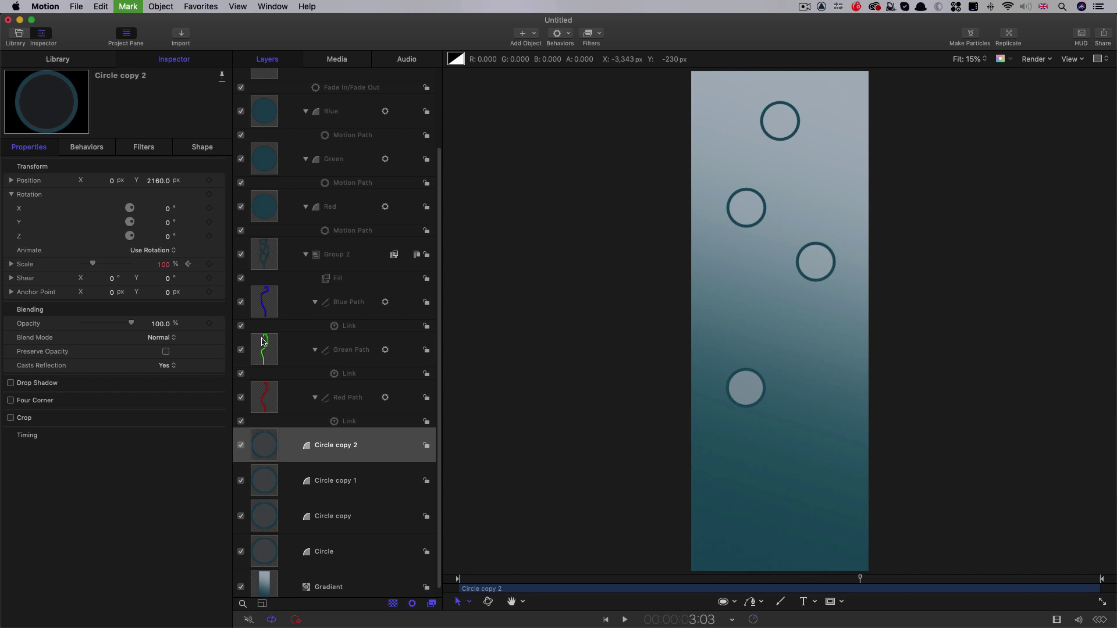
drag(166, 265, 162, 265)
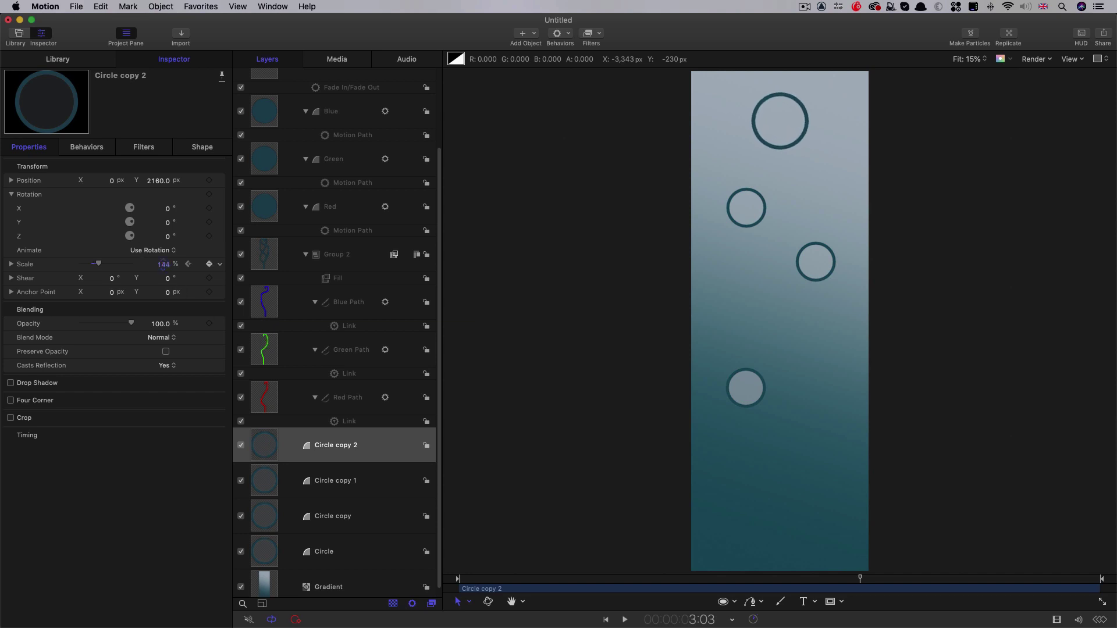
click(167, 264)
text(135)
key(Return)
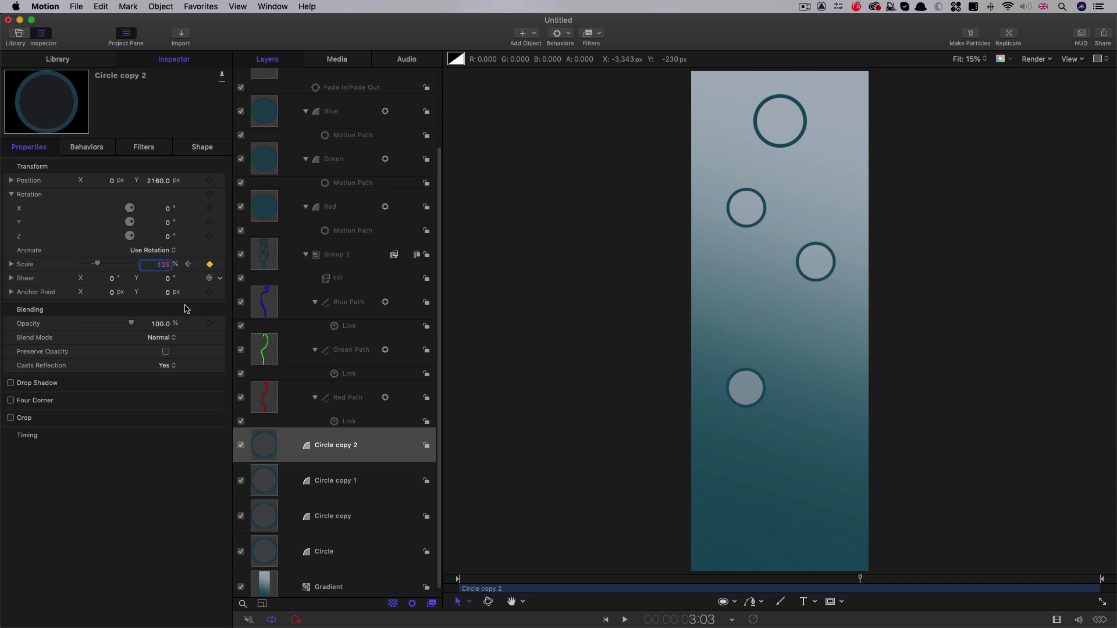
key(Return)
Set the scale to 0% a few frames later so the circle vanishes
key(Right)
key(Right)
key(Right)
key(Right)
key(Right)
key(Right)
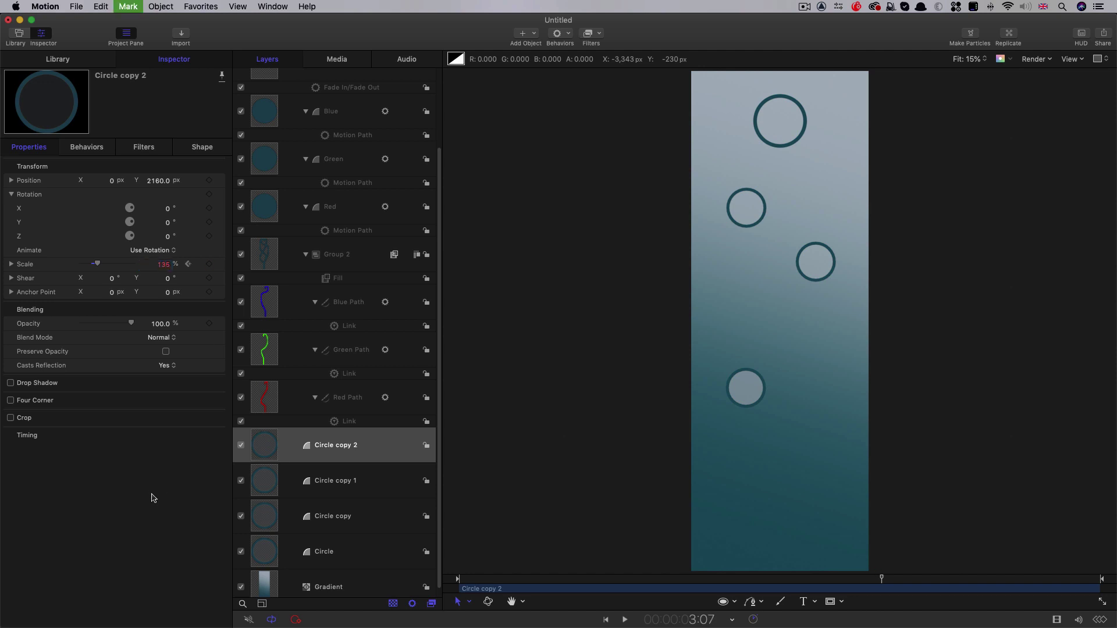
click(167, 265)
text(0)
key(Return)
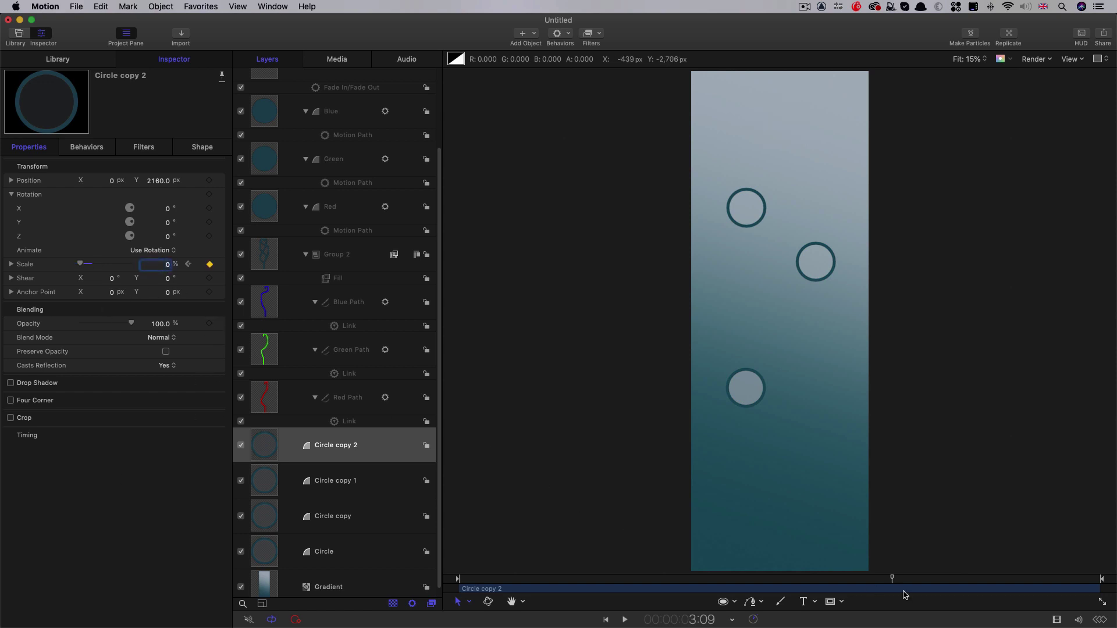
Play back from around 2:14 to preview the circle growing and vanishing
click(781, 588)
key(space)
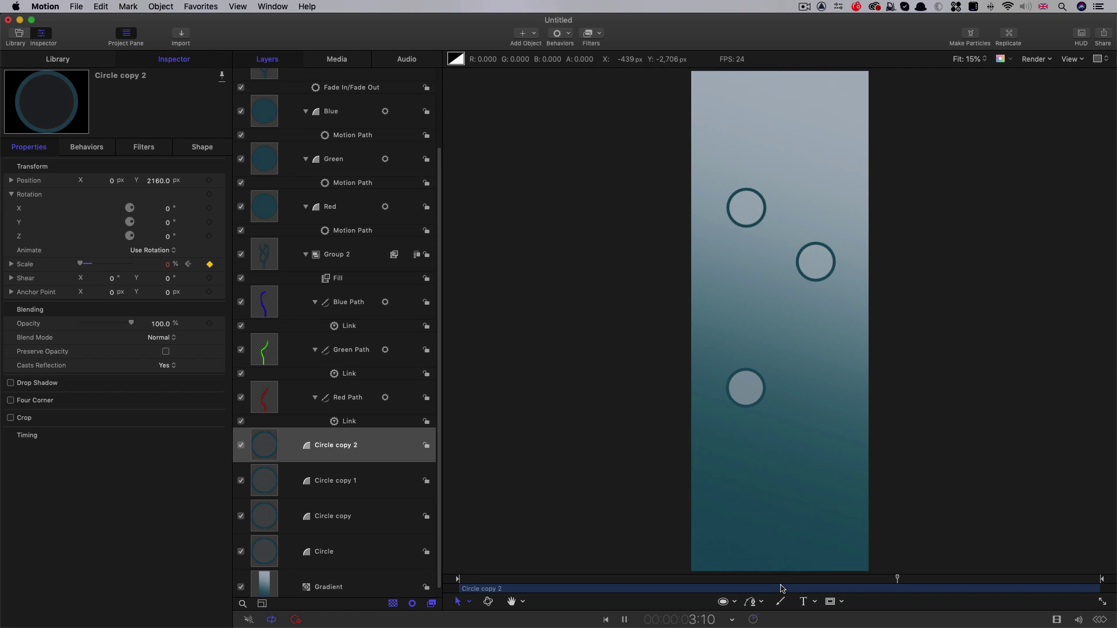
click(791, 583)
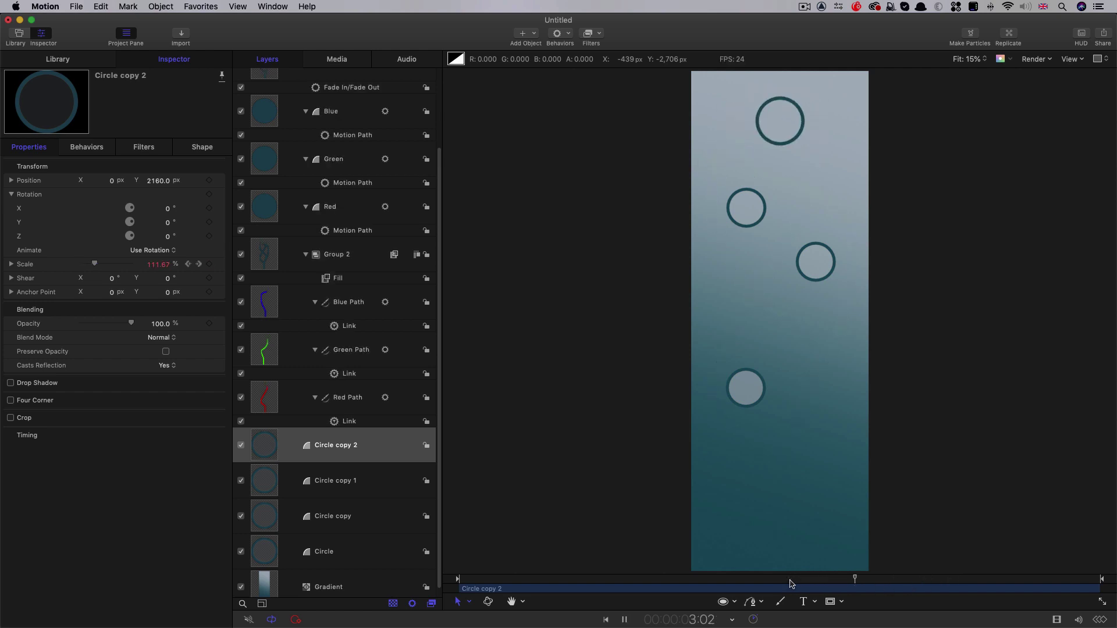
key(space)
Collapse Group 1 and draw a small circle near the middle of the frame
scroll(440, 423, up, 10)
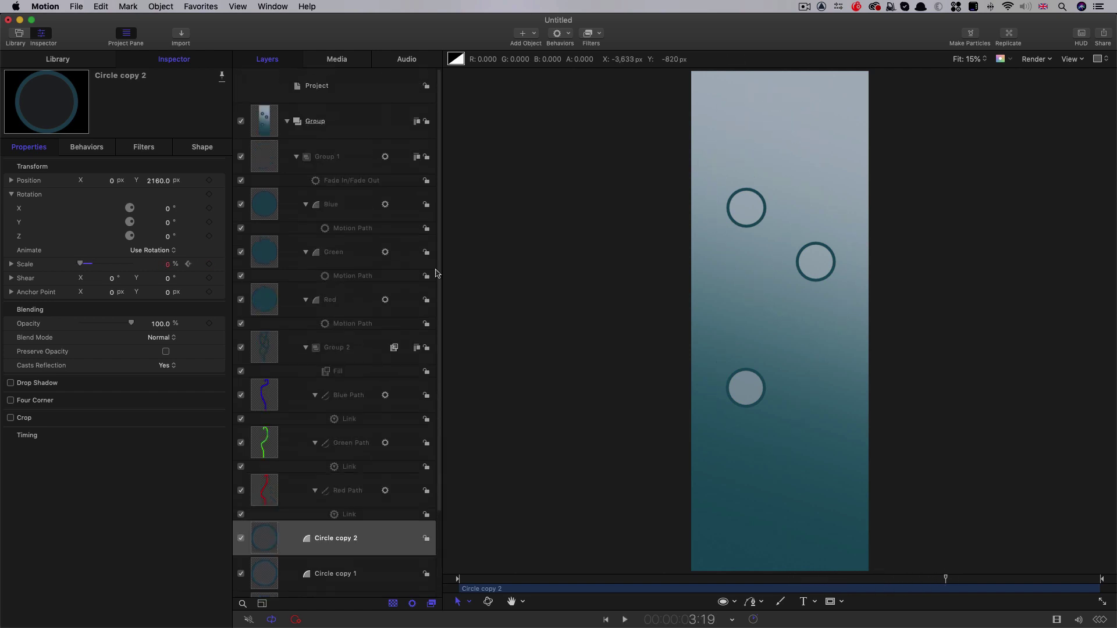
click(297, 157)
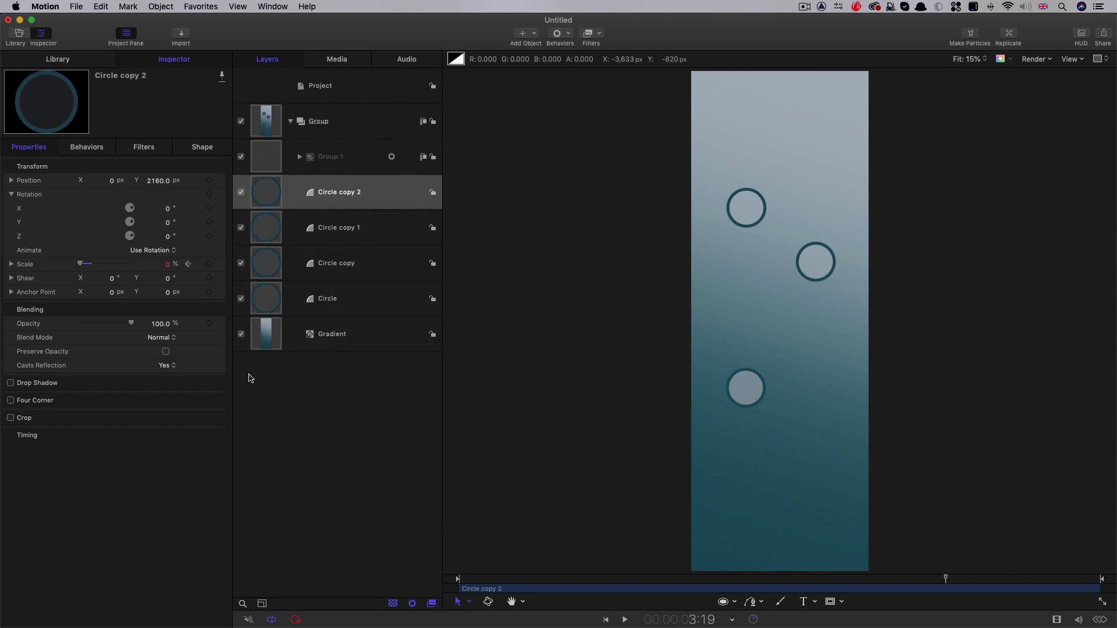
click(268, 340)
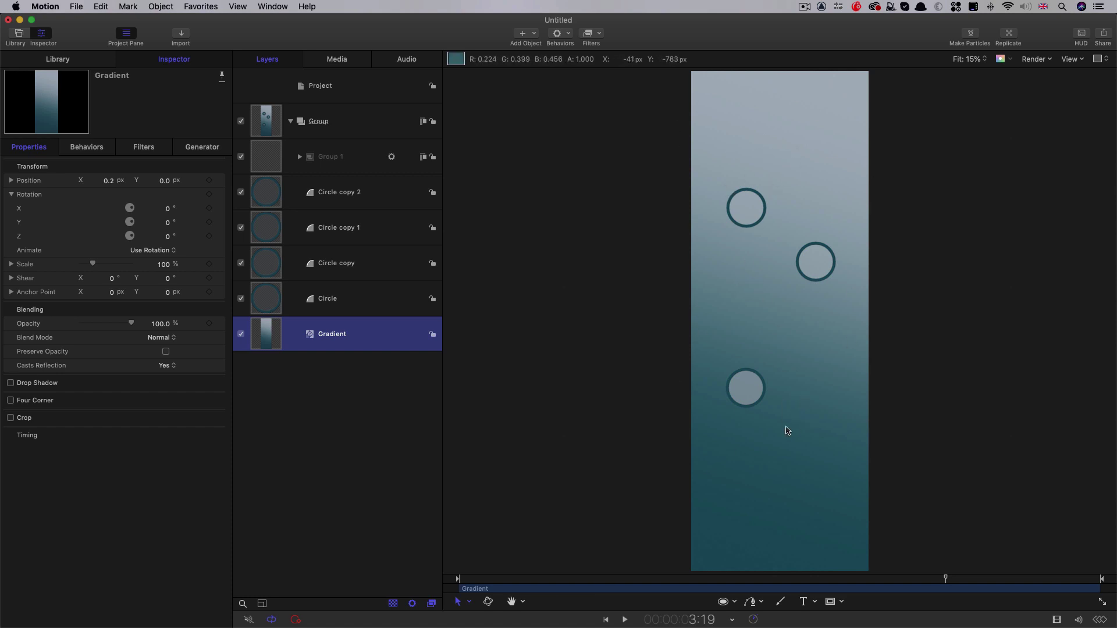
click(727, 605)
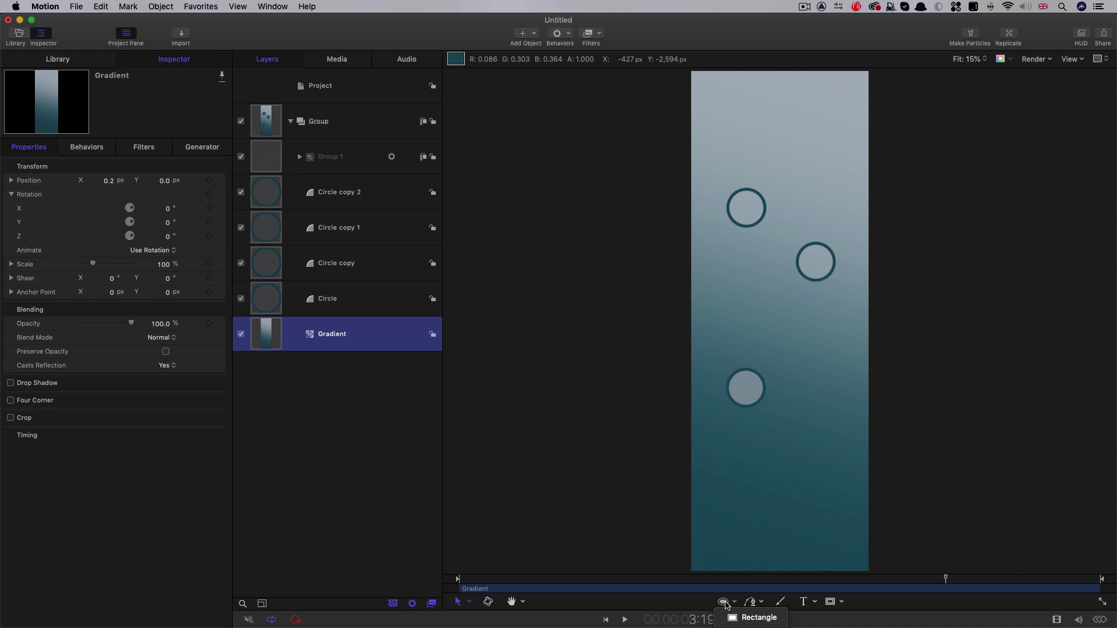
click(740, 627)
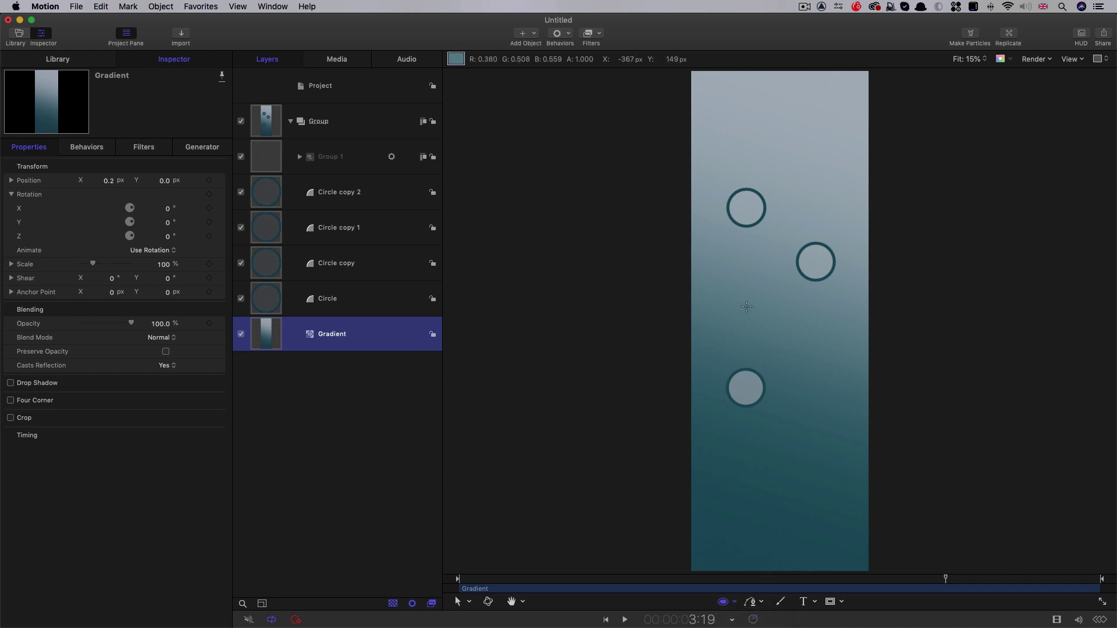
drag(745, 304, 752, 312)
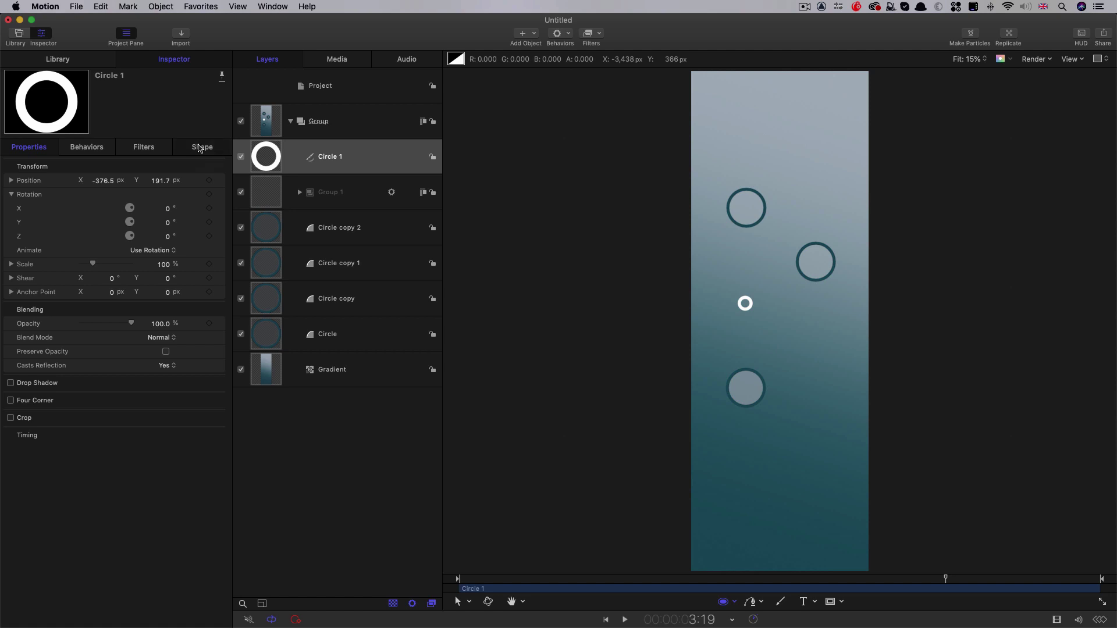
Make the circle a solid fill with no outline and reset its position to 0, 0
click(198, 146)
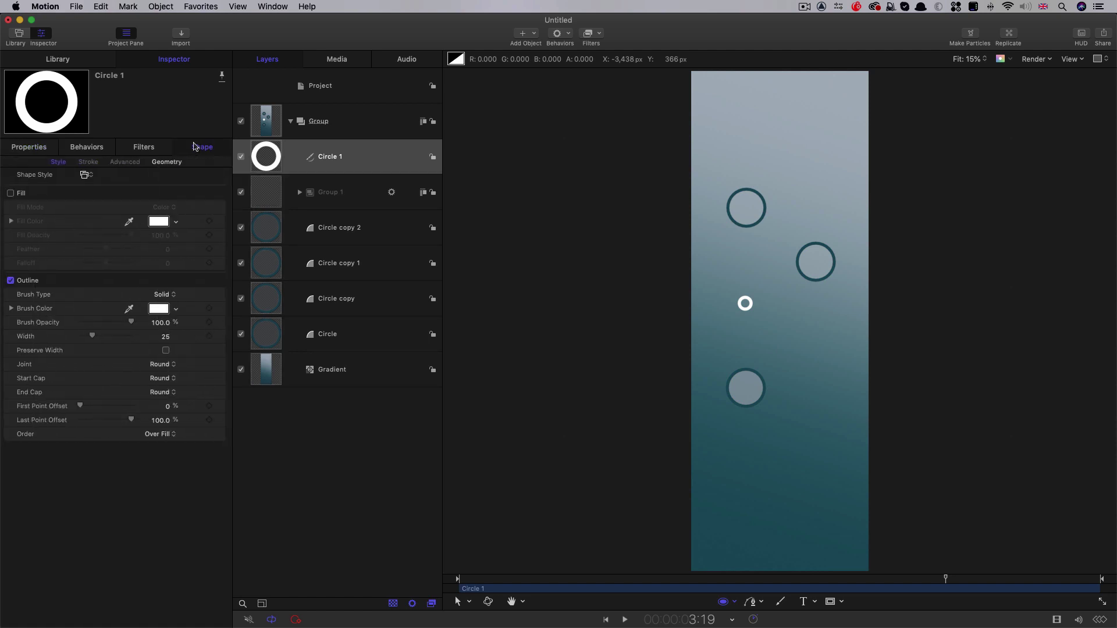
click(11, 282)
click(11, 193)
click(24, 148)
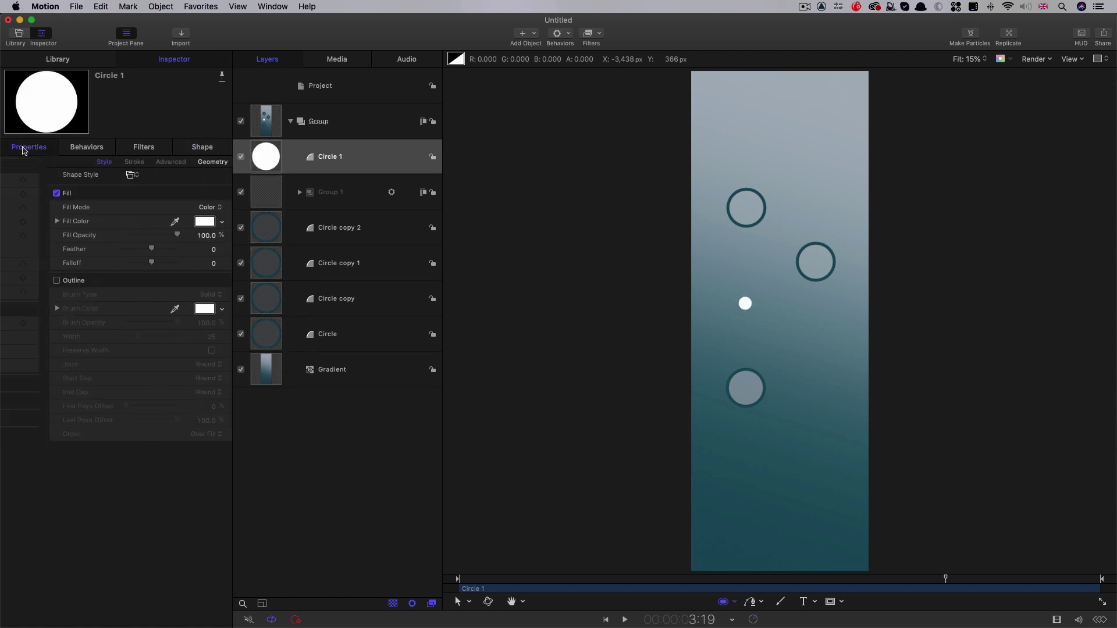
right_click(113, 177)
click(333, 249)
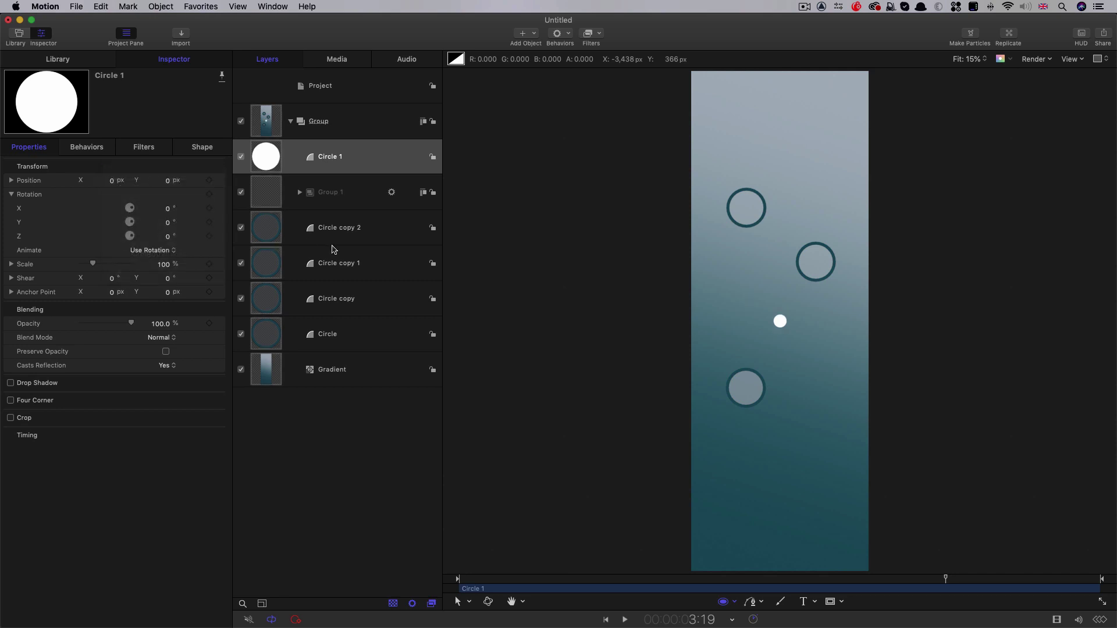
Replicate the white dot and enlarge the replicator grid to cover the frame
click(159, 5)
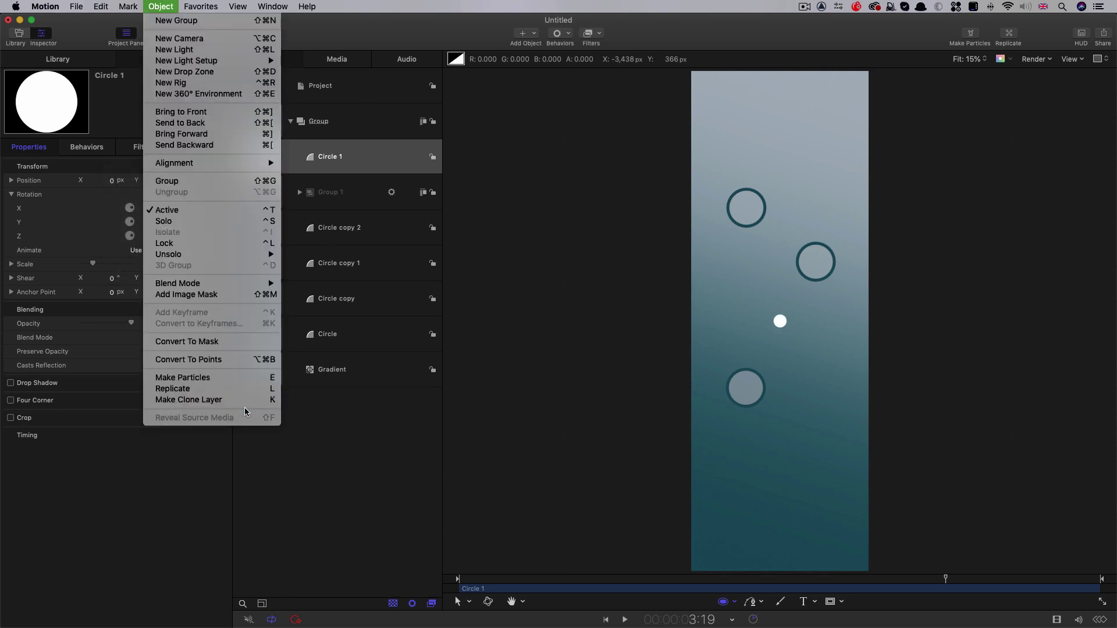
click(241, 389)
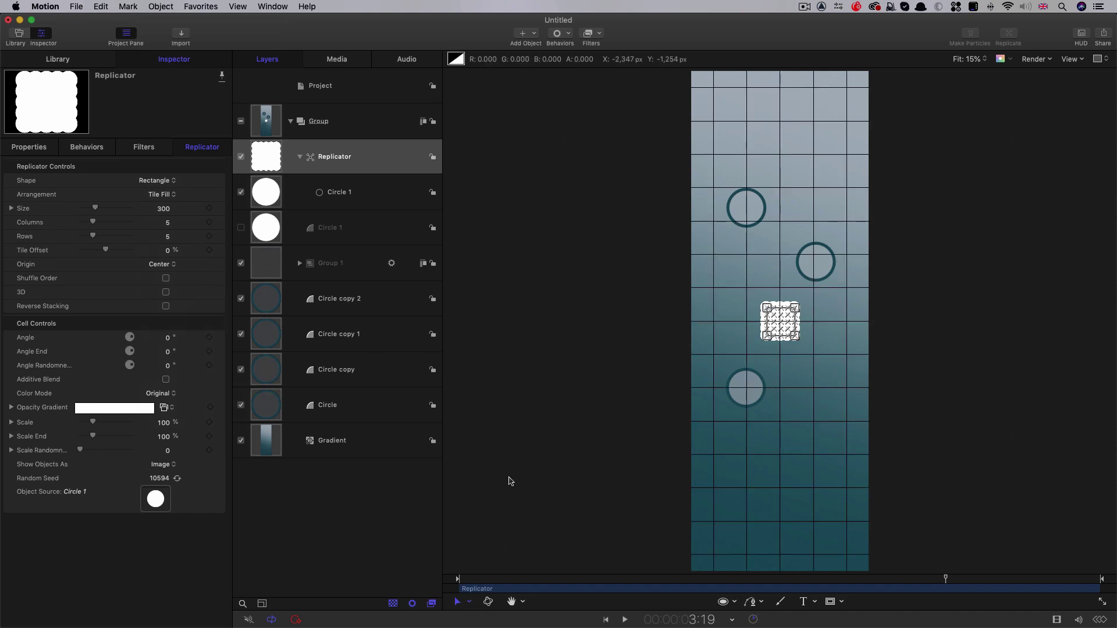
click(471, 604)
click(492, 618)
drag(767, 307, 716, 175)
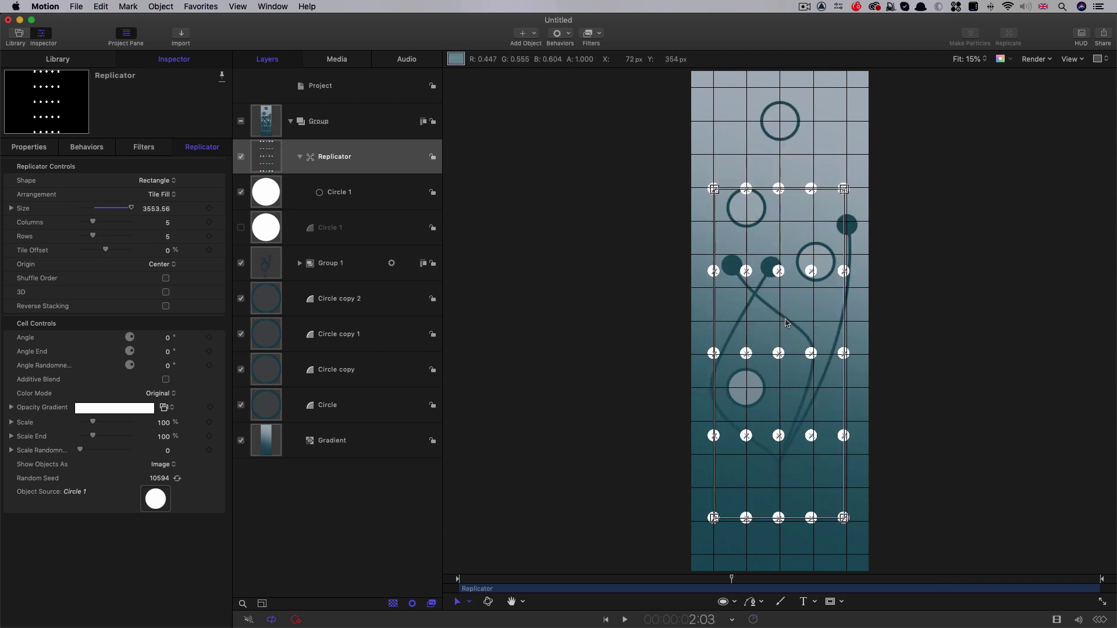
Set the replicator to Random Fill with 20 points and scale randomness 50
click(158, 194)
click(167, 205)
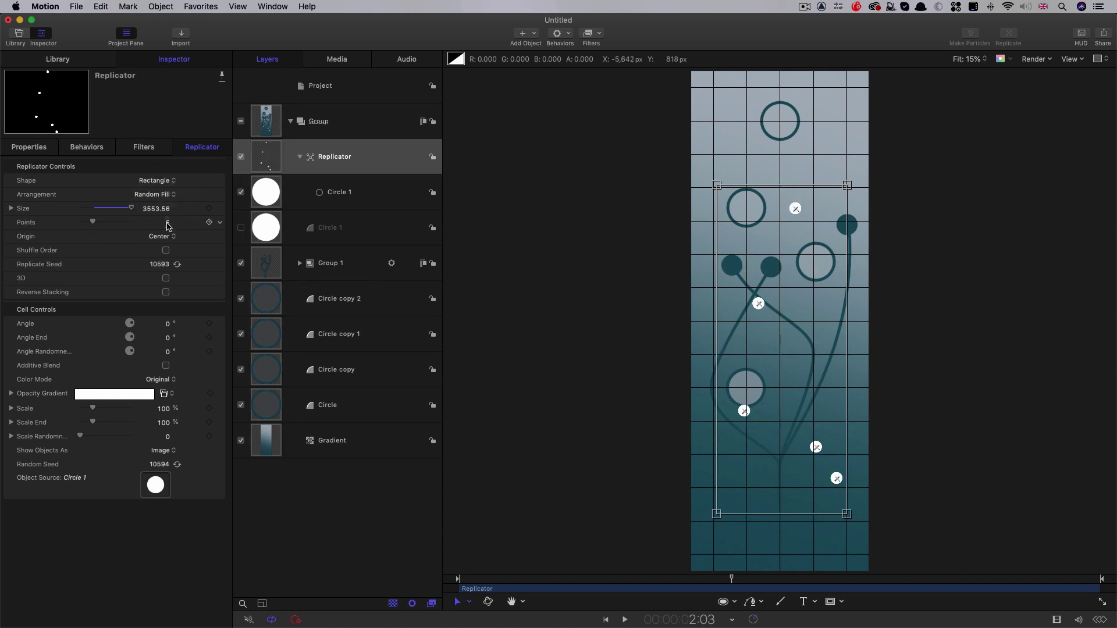
text(20)
key(Return)
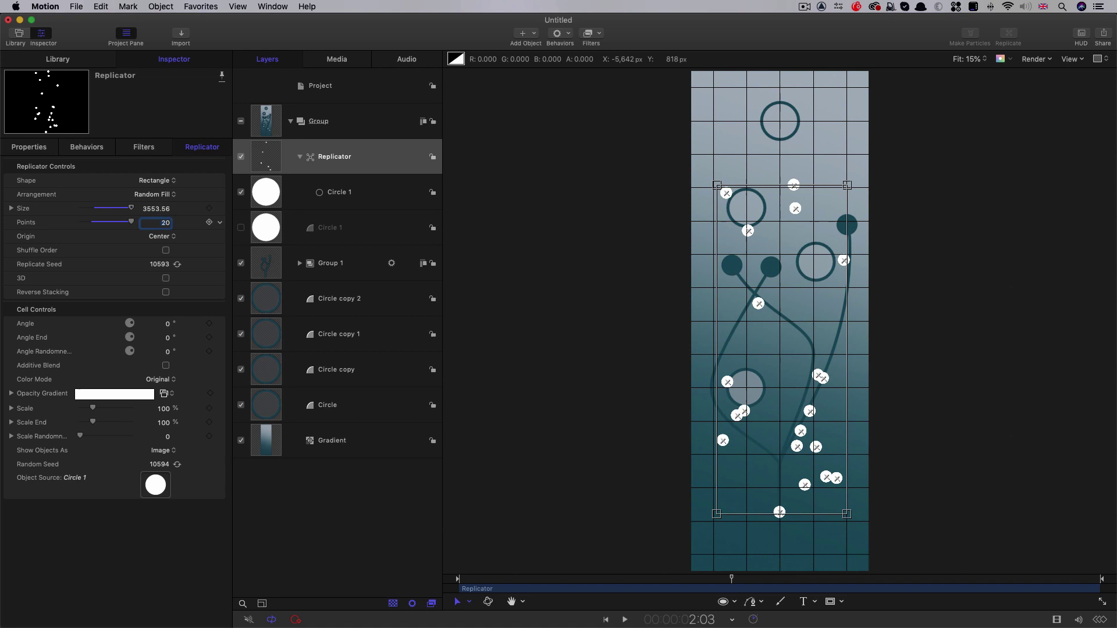
click(168, 438)
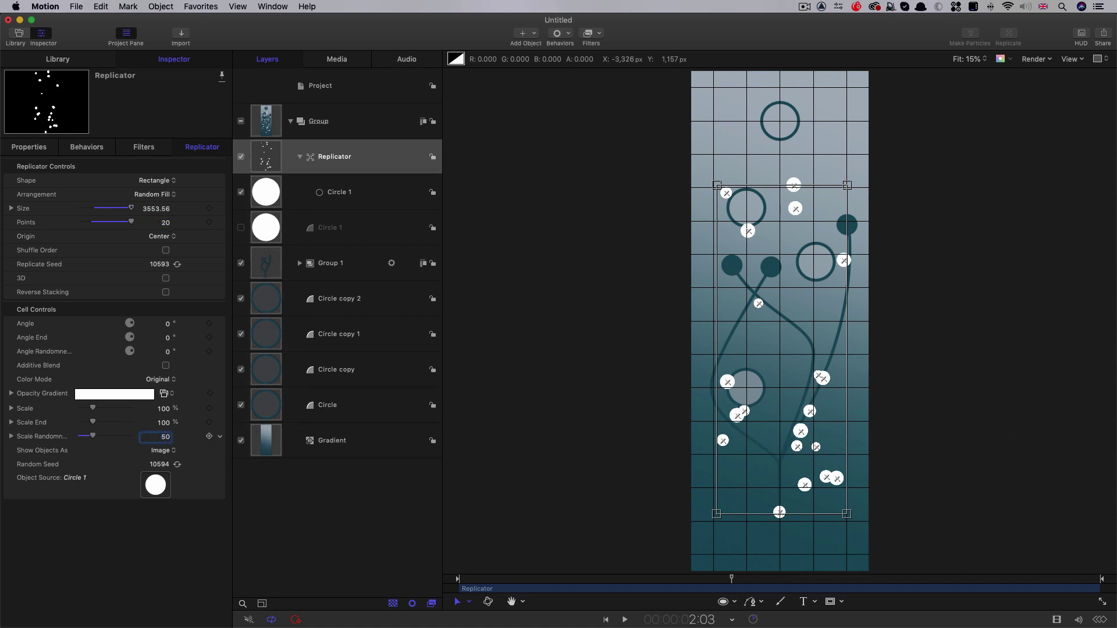
Set the hidden source circle's radius to 50
click(269, 231)
click(168, 163)
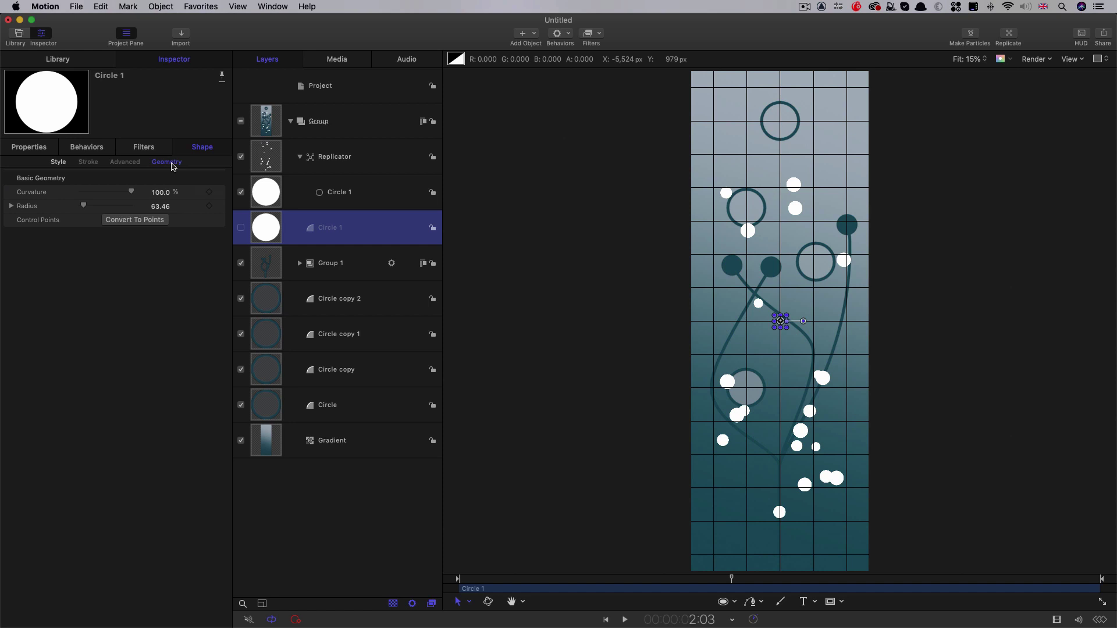
click(157, 207)
text(50)
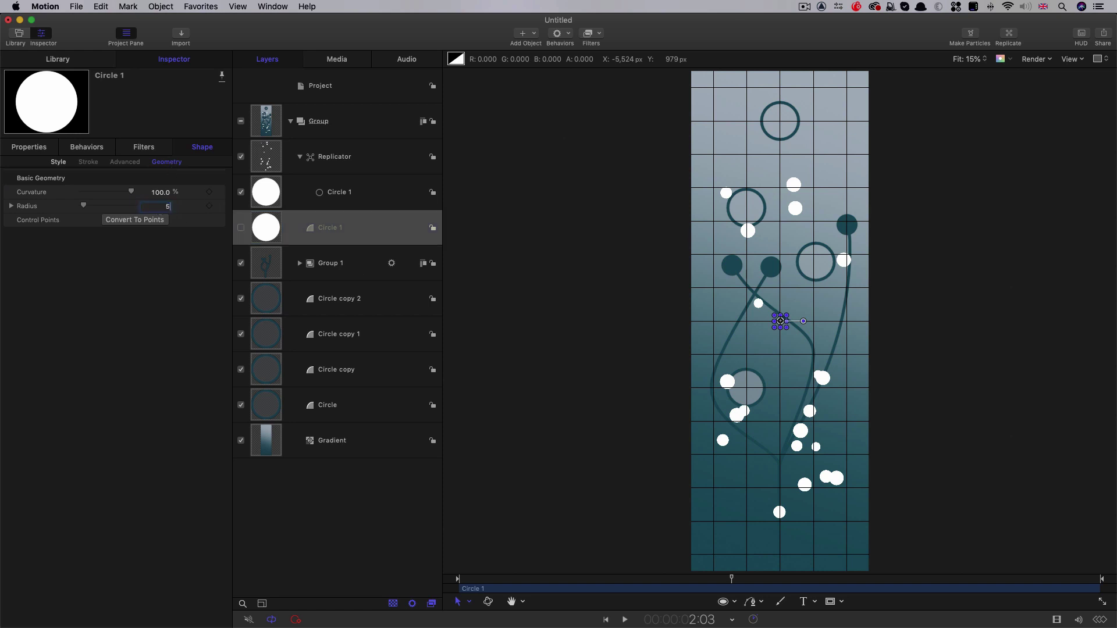
Move the Replicator just above Gradient, then give Gradient Position Z -1000 and Scale 145%
click(270, 155)
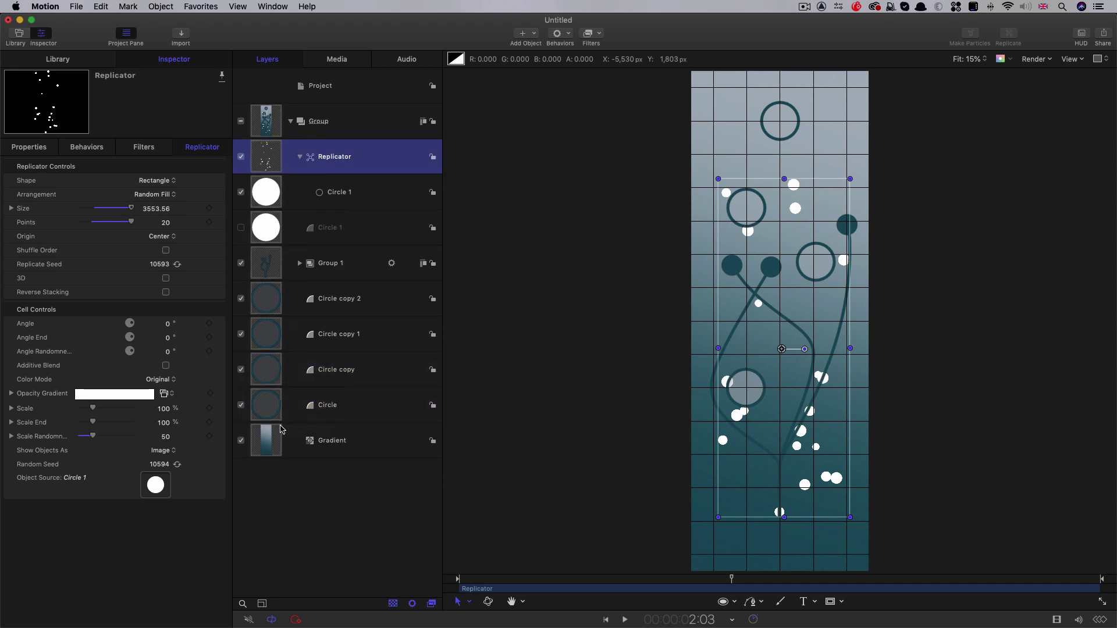
drag(270, 157, 281, 429)
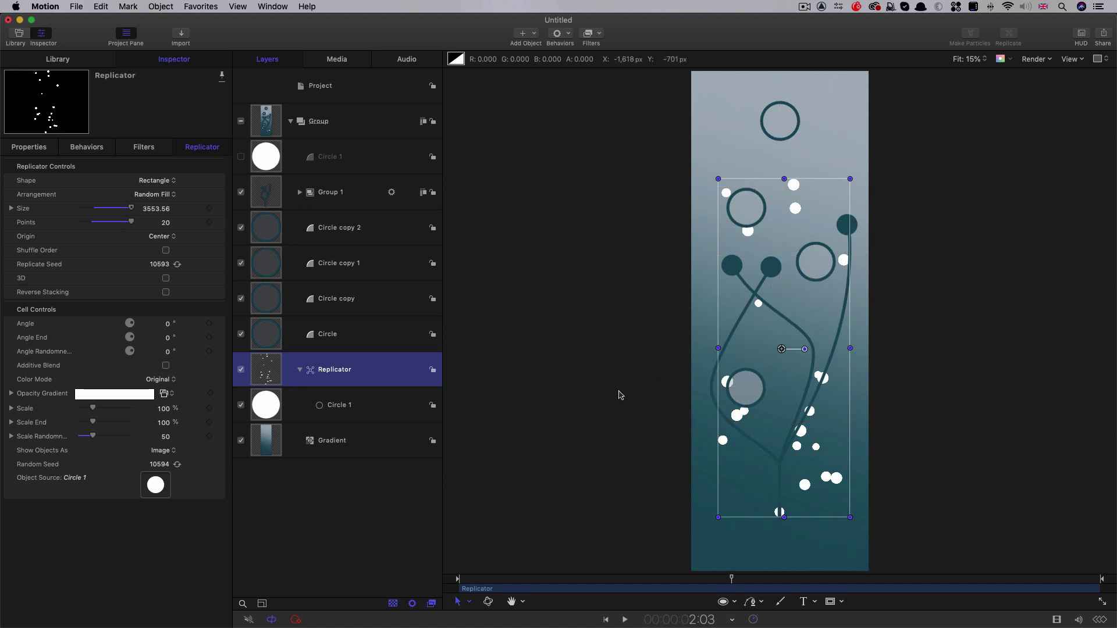
click(265, 443)
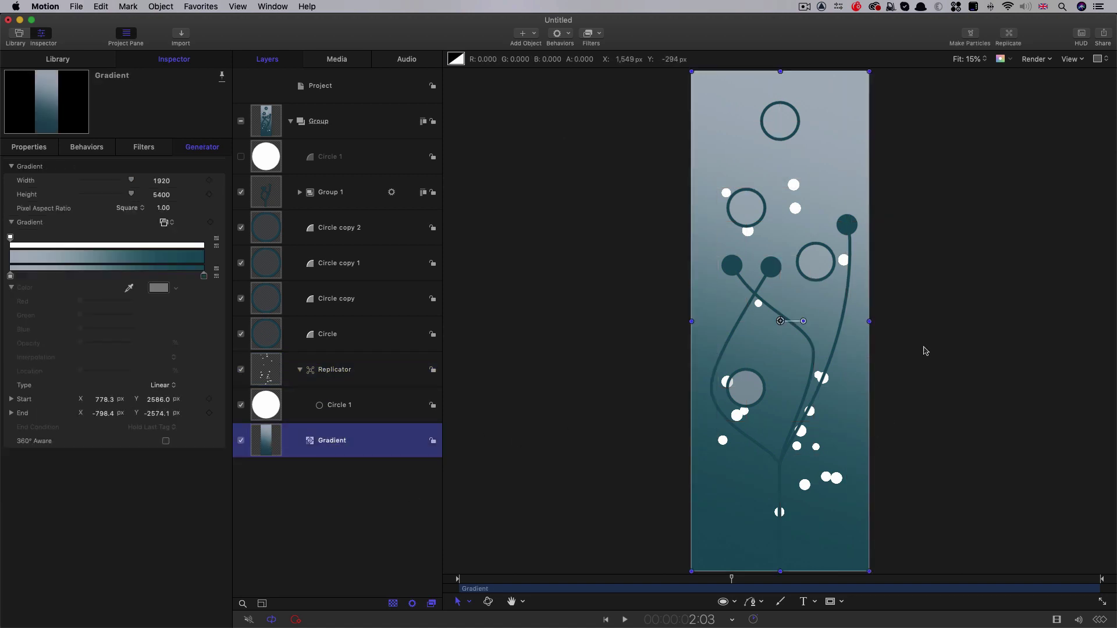
click(30, 149)
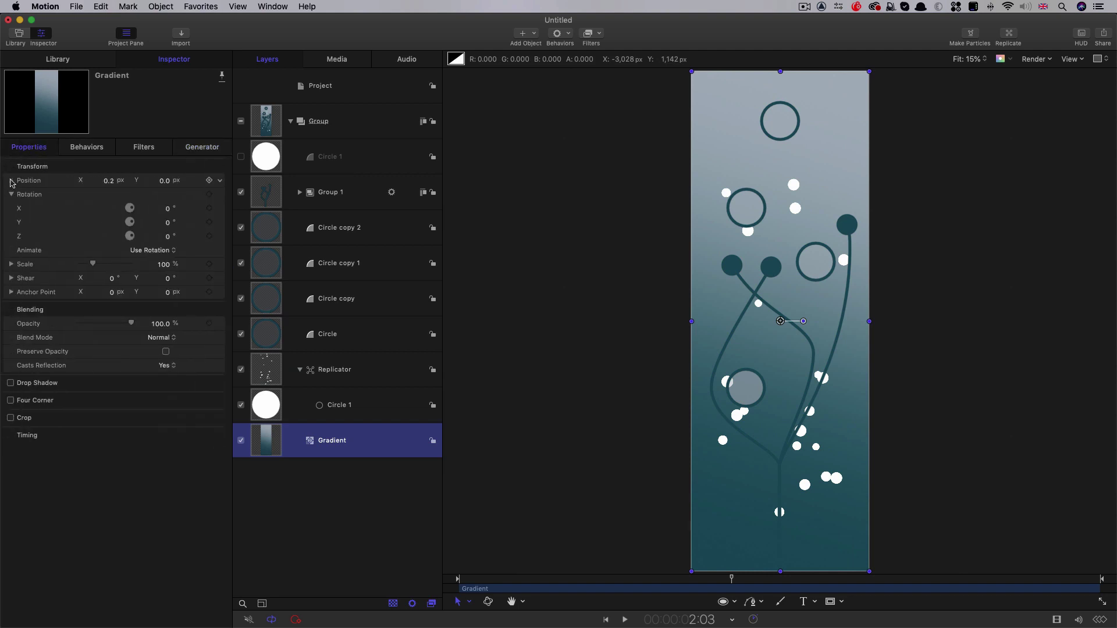
click(168, 222)
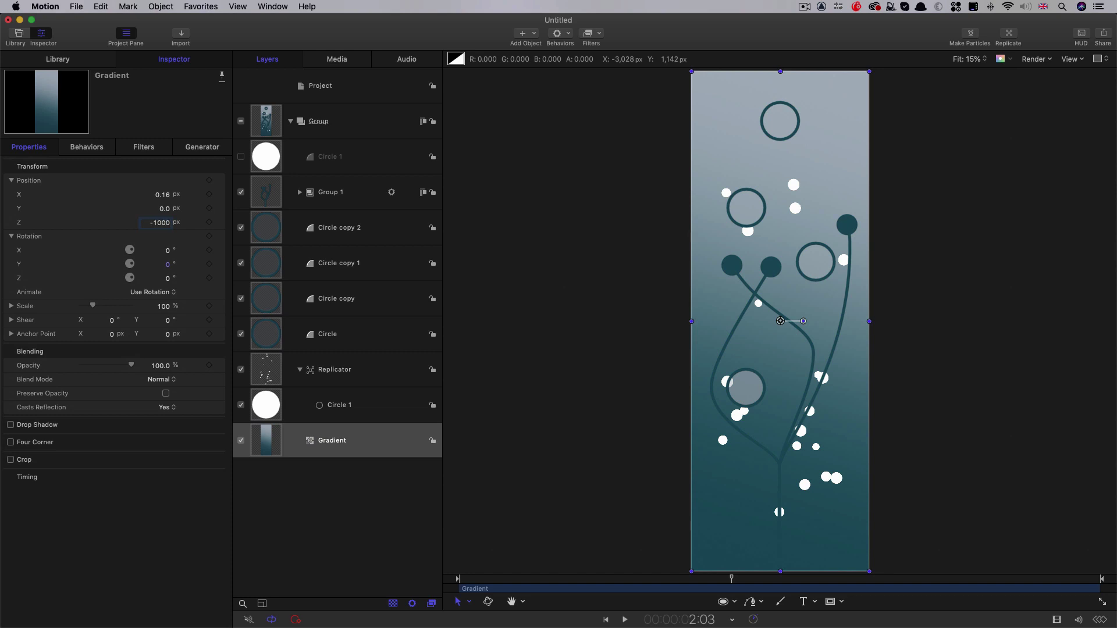
key(Return)
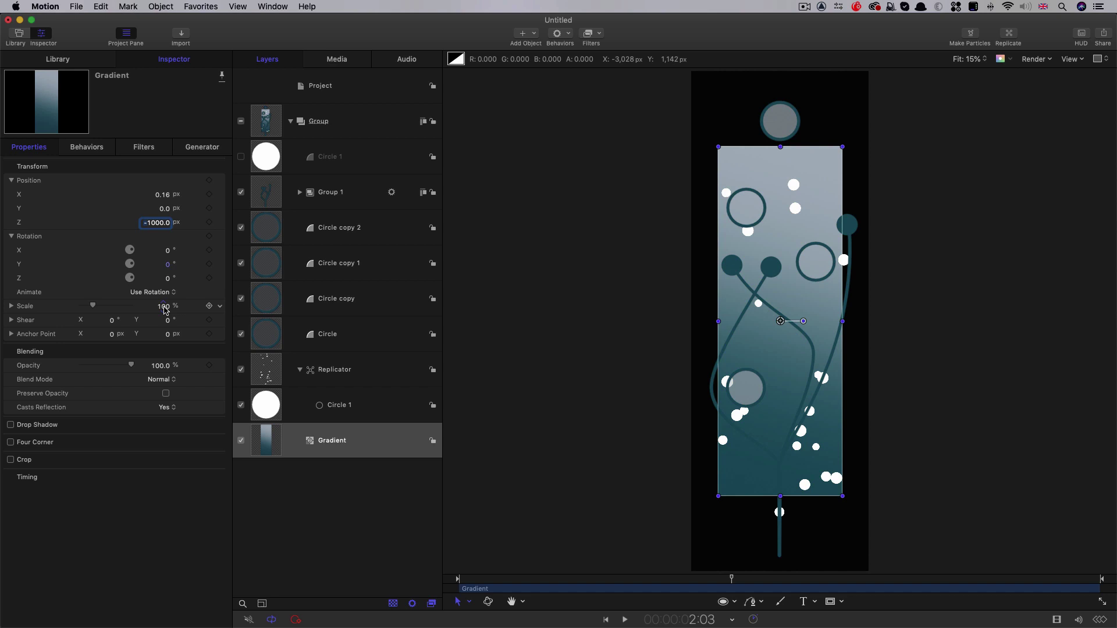
drag(165, 310, 191, 309)
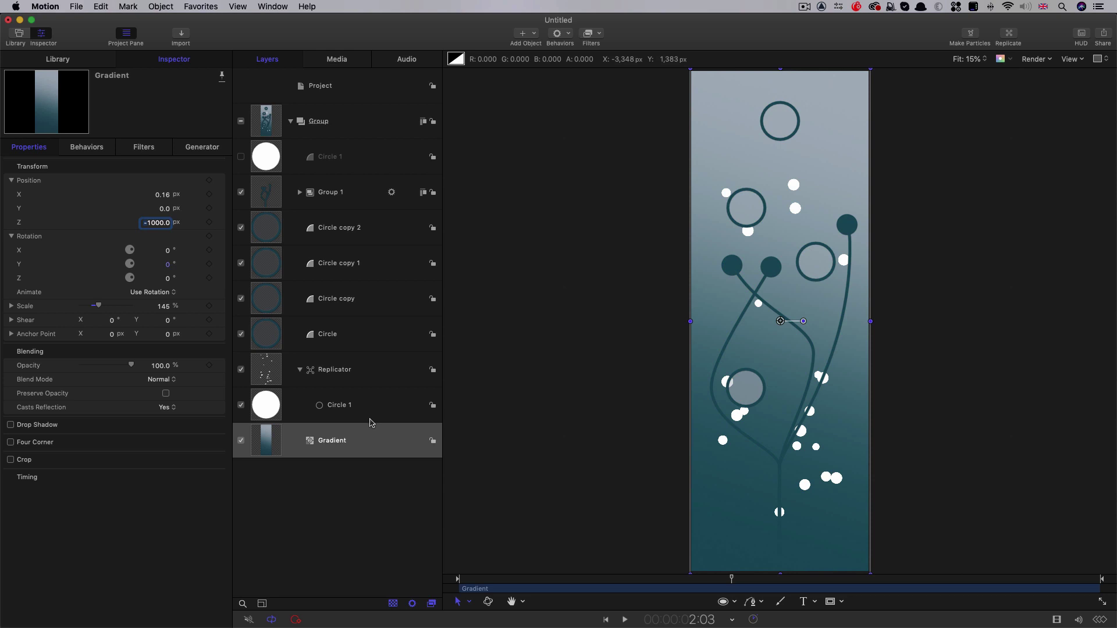
Set the Replicator's Position Z to -500
click(276, 368)
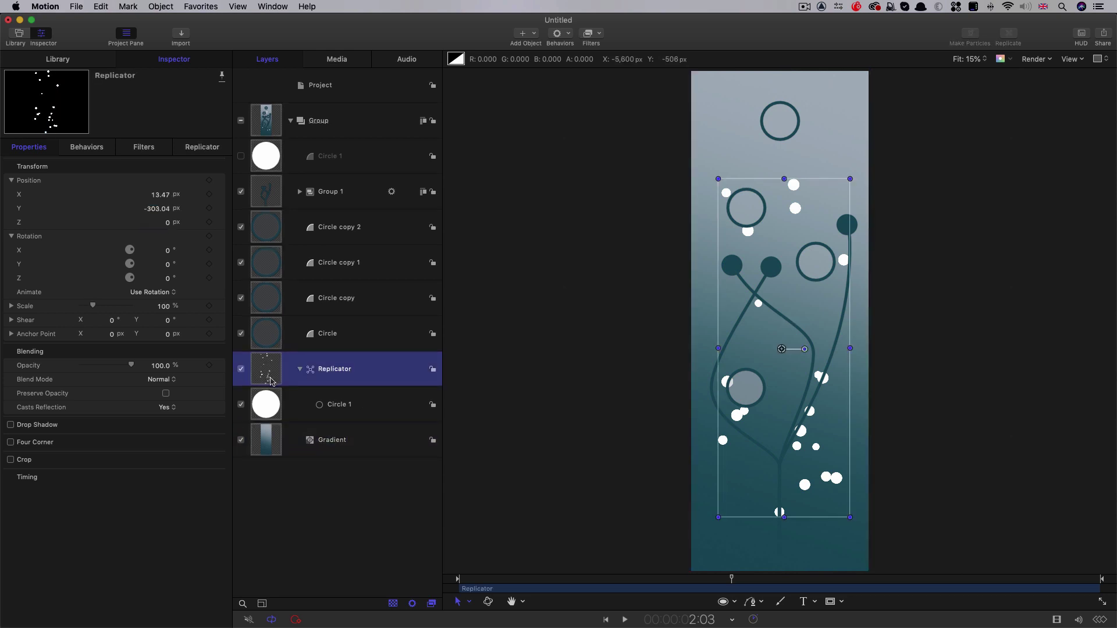
click(167, 223)
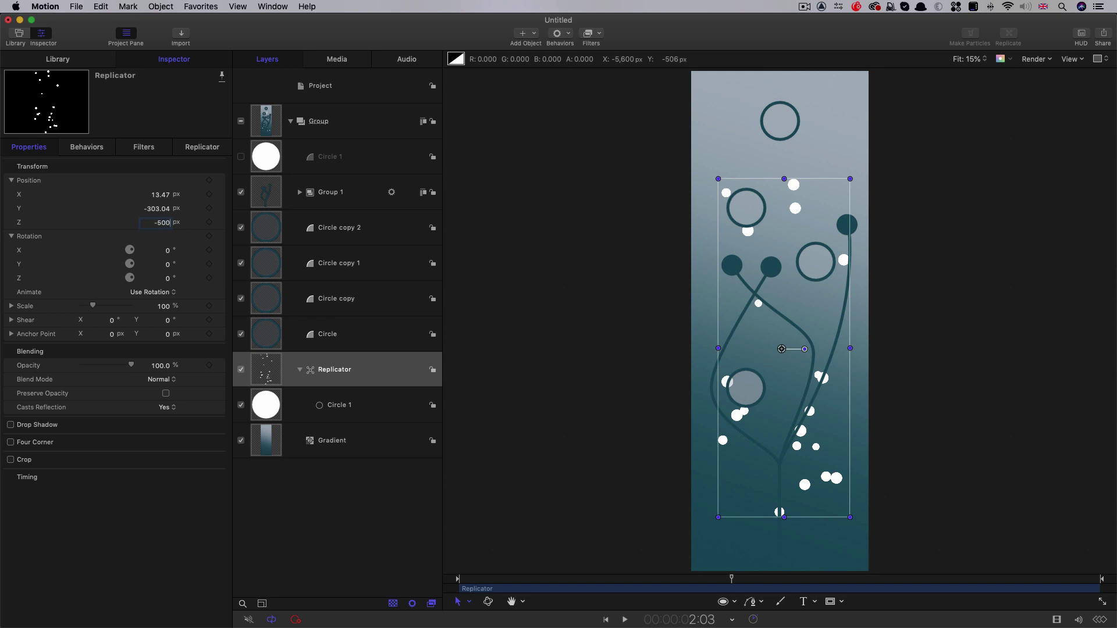
text(-500)
key(Return)
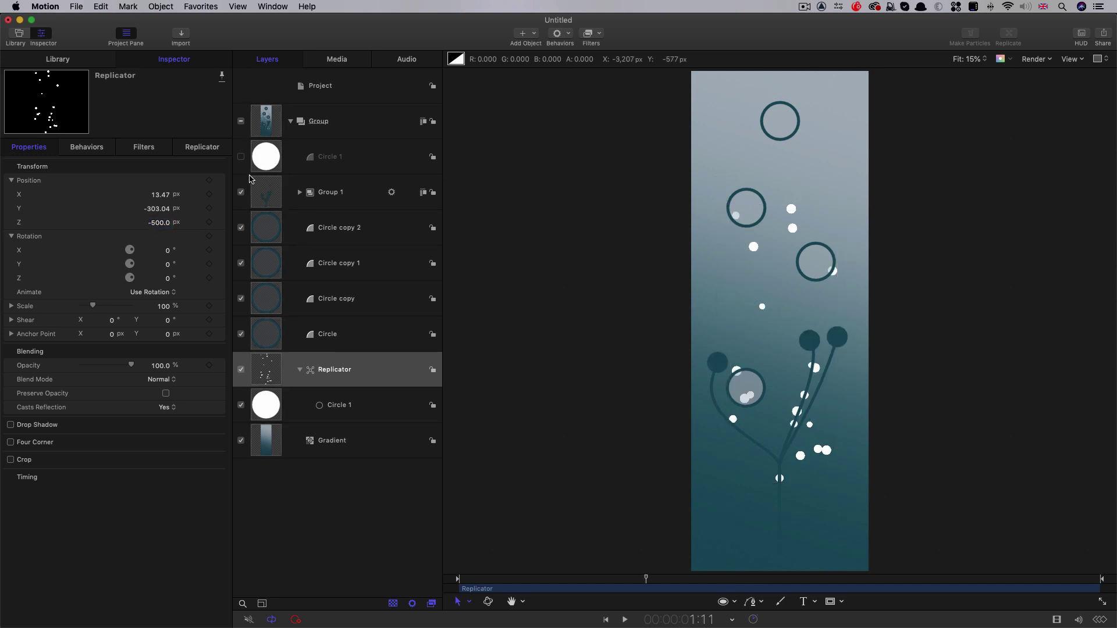
Generate new Replicate Seeds until the dots reshuffle, then collapse the Group
click(205, 146)
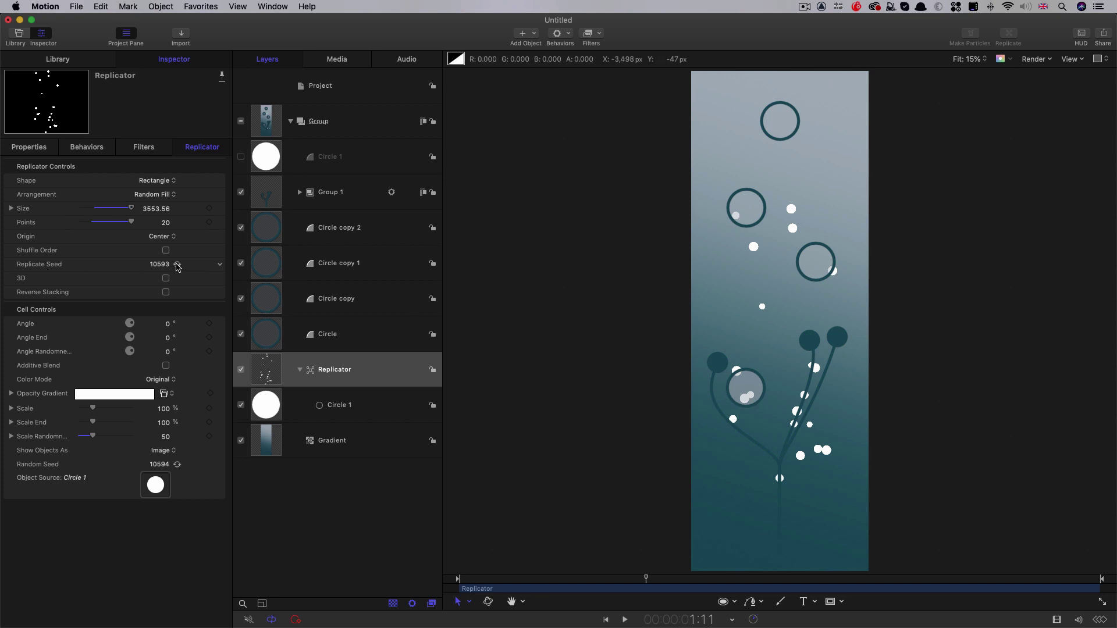
click(177, 266)
click(177, 266)
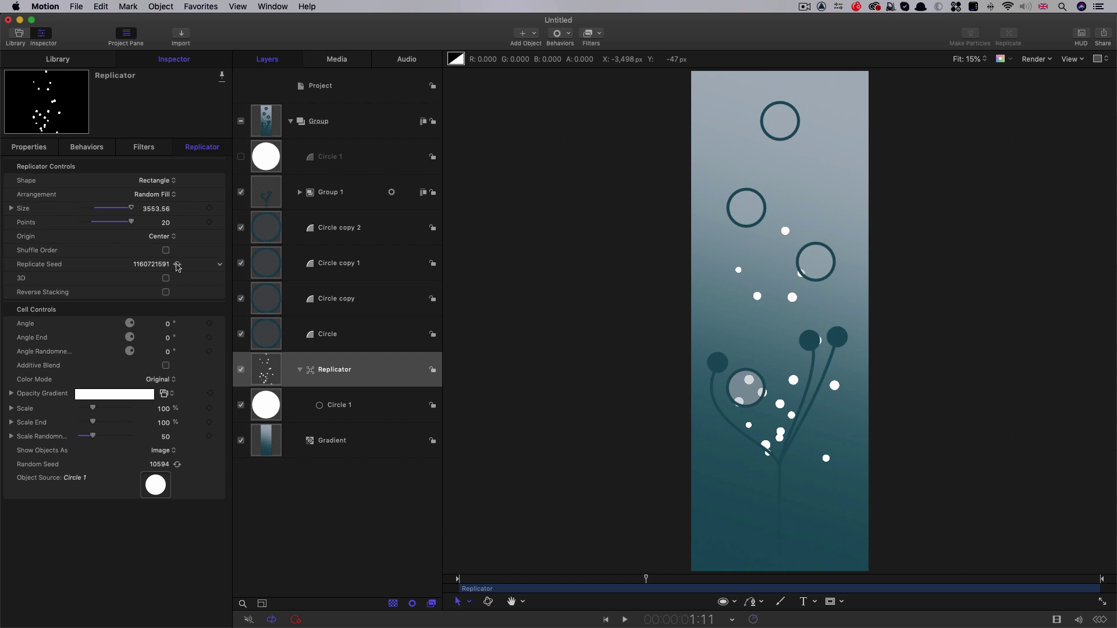
click(177, 265)
click(177, 266)
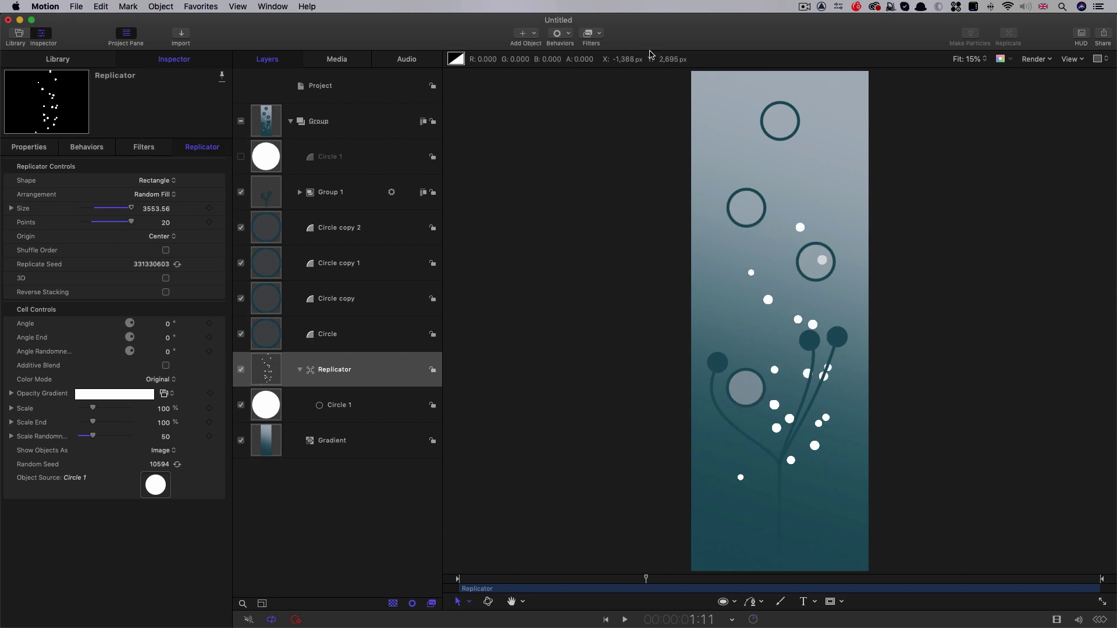
click(291, 122)
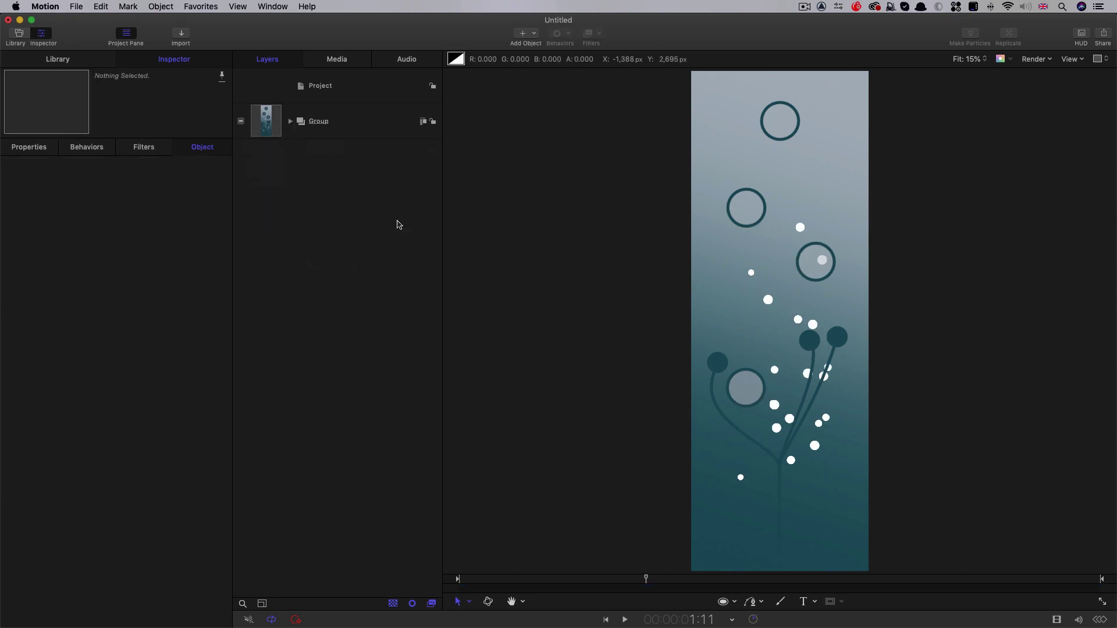
Make the main Group a 3D Group and add a Camera
click(262, 119)
right_click(262, 111)
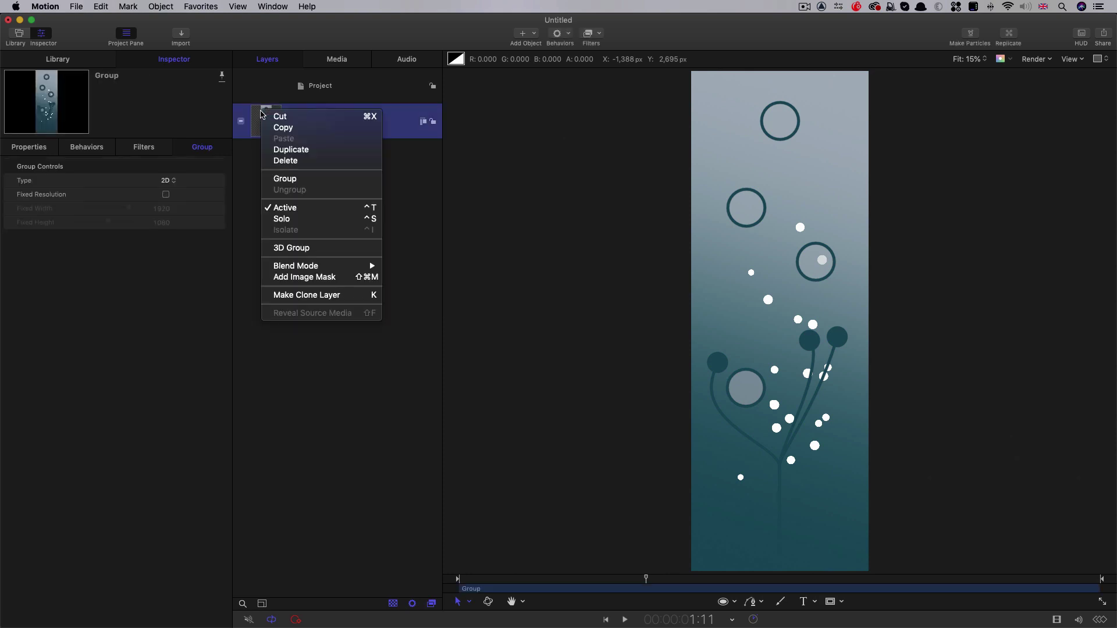
click(295, 246)
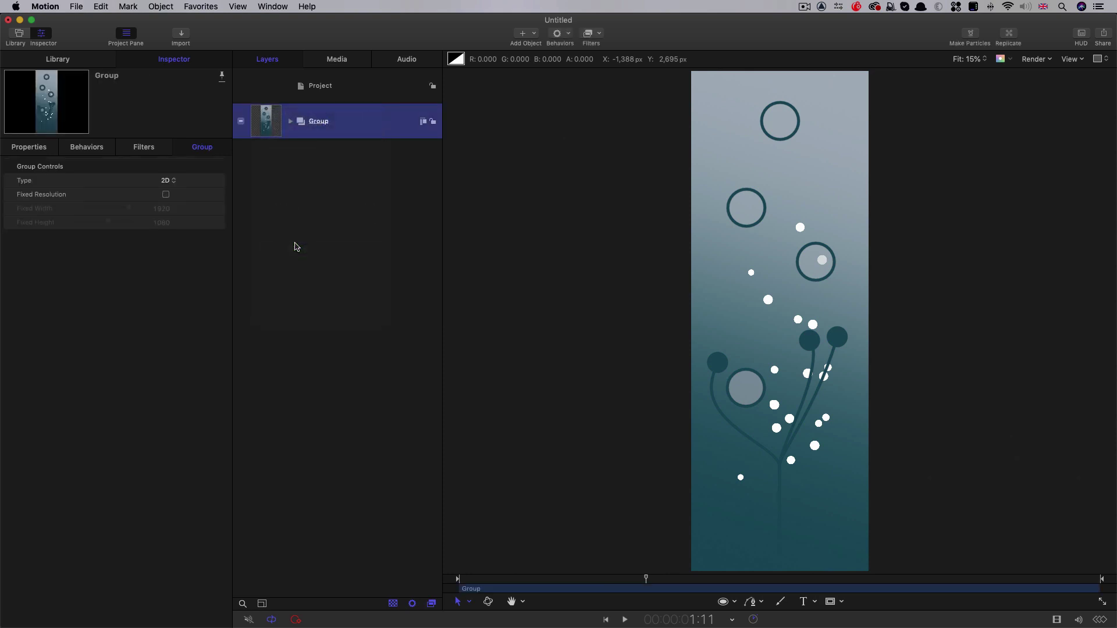
click(535, 34)
click(538, 66)
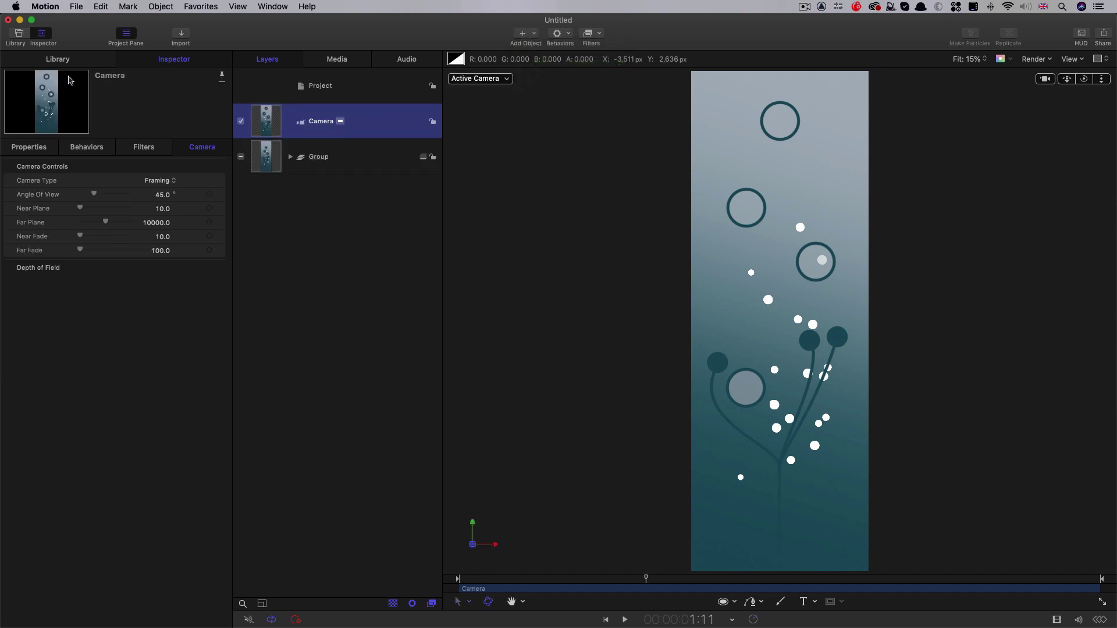
Set the project height to 1080, keeping the TKY 1080 preset
click(342, 85)
click(109, 165)
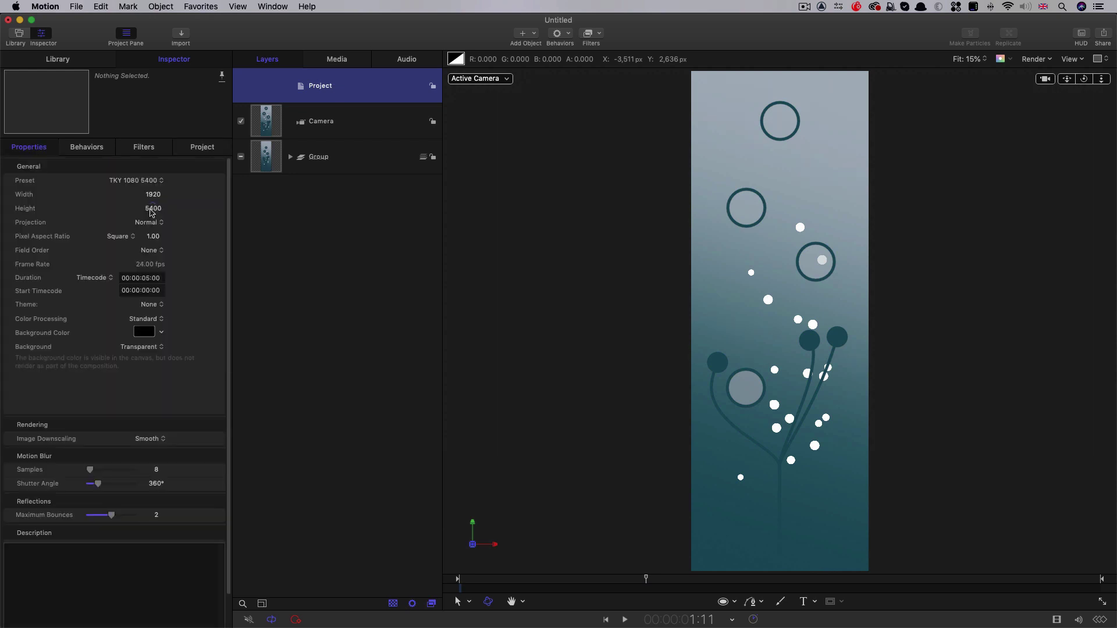
click(234, 244)
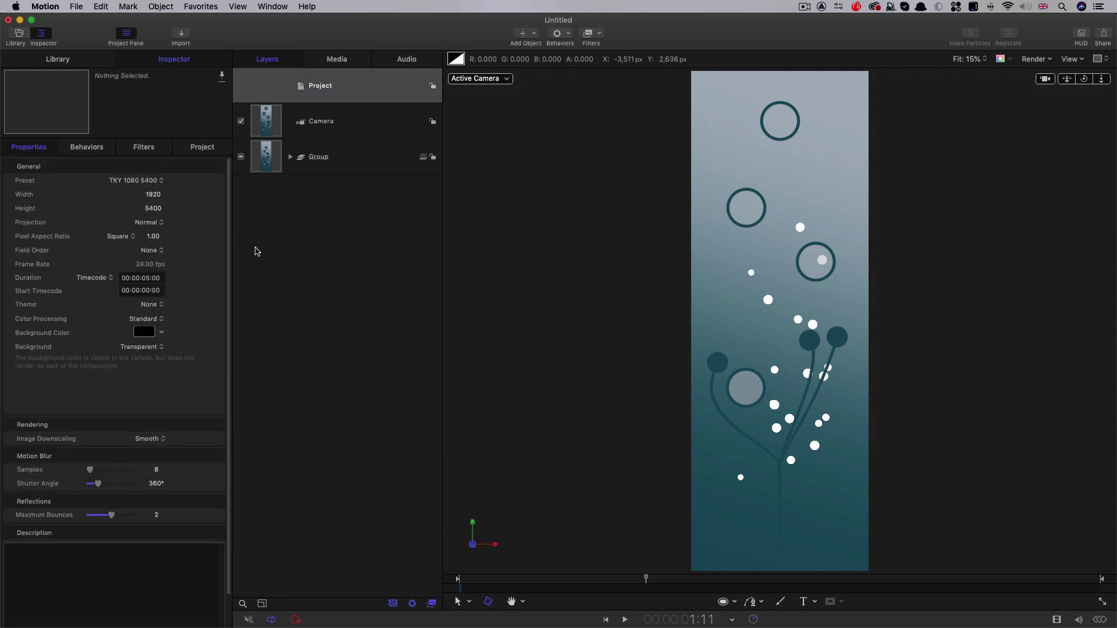
click(148, 209)
text(108)
key(Return)
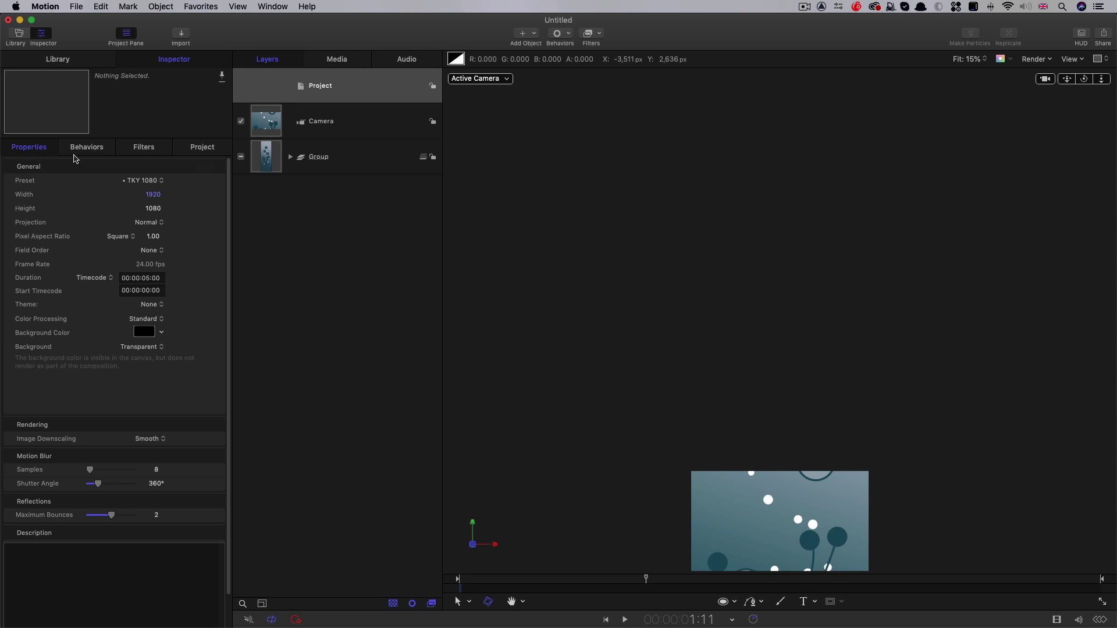
click(151, 181)
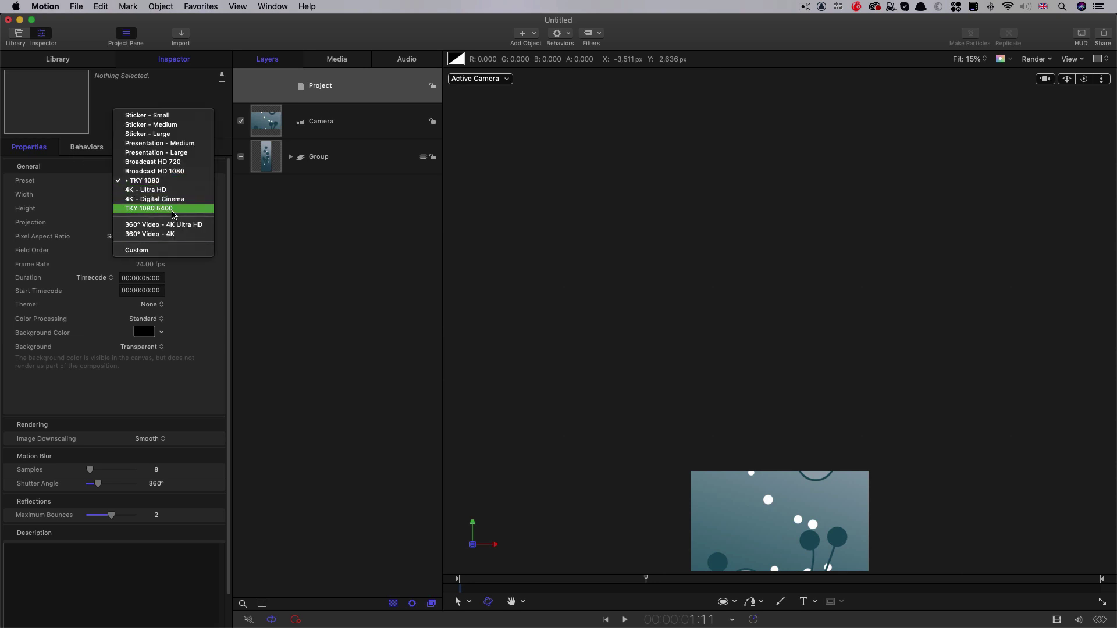
click(156, 185)
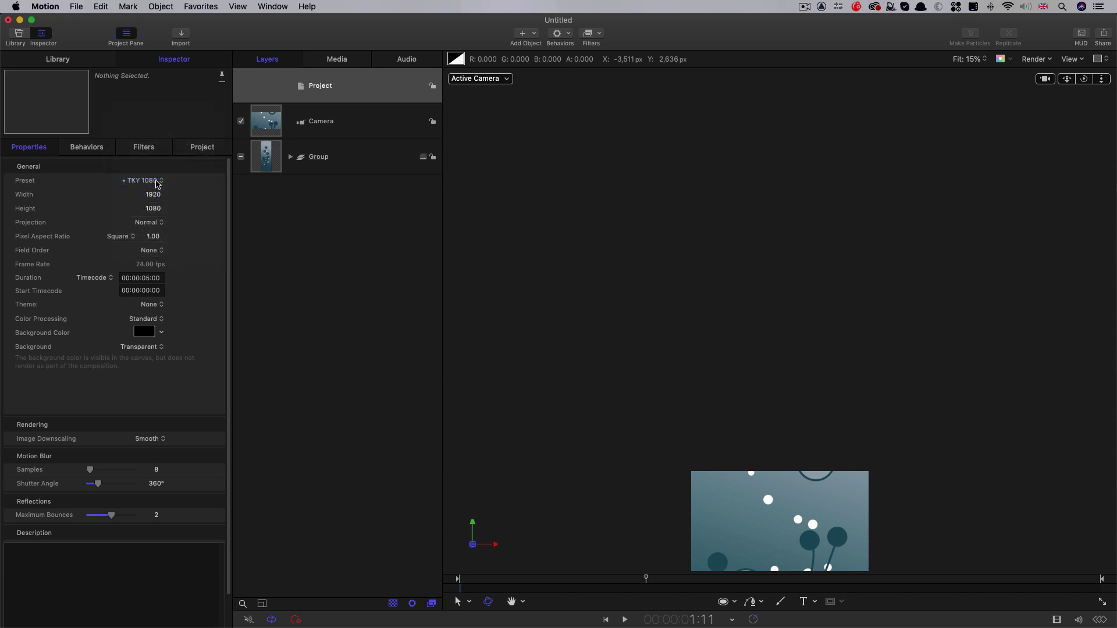
click(471, 260)
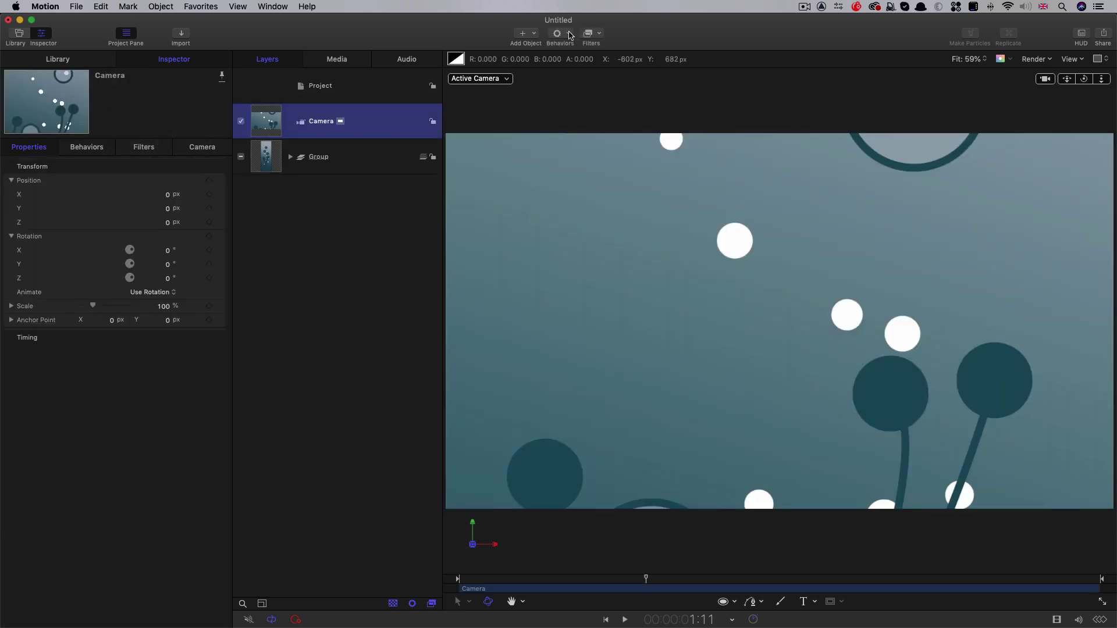
At frame 0, keyframe the Camera's Position Y at -3064
click(289, 157)
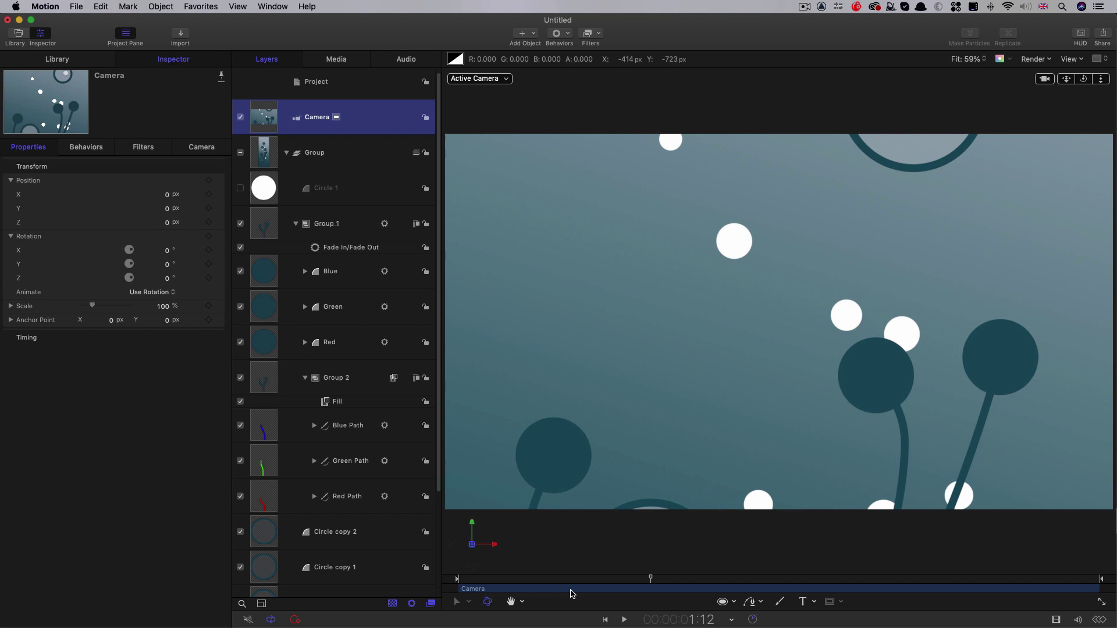
click(633, 583)
key(Home)
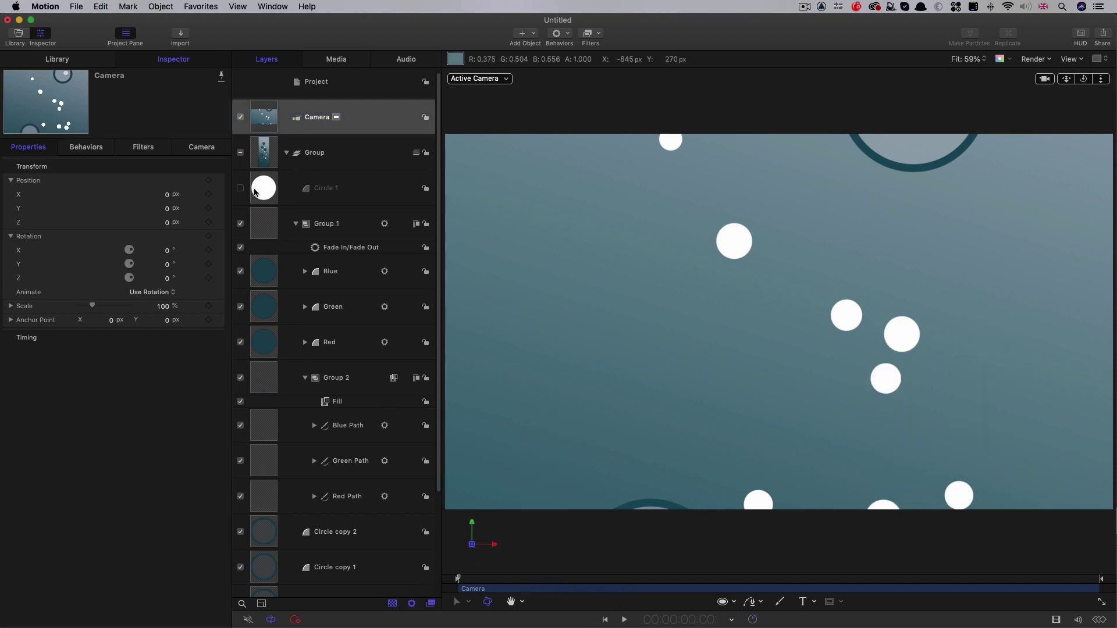
key(ctrl+k)
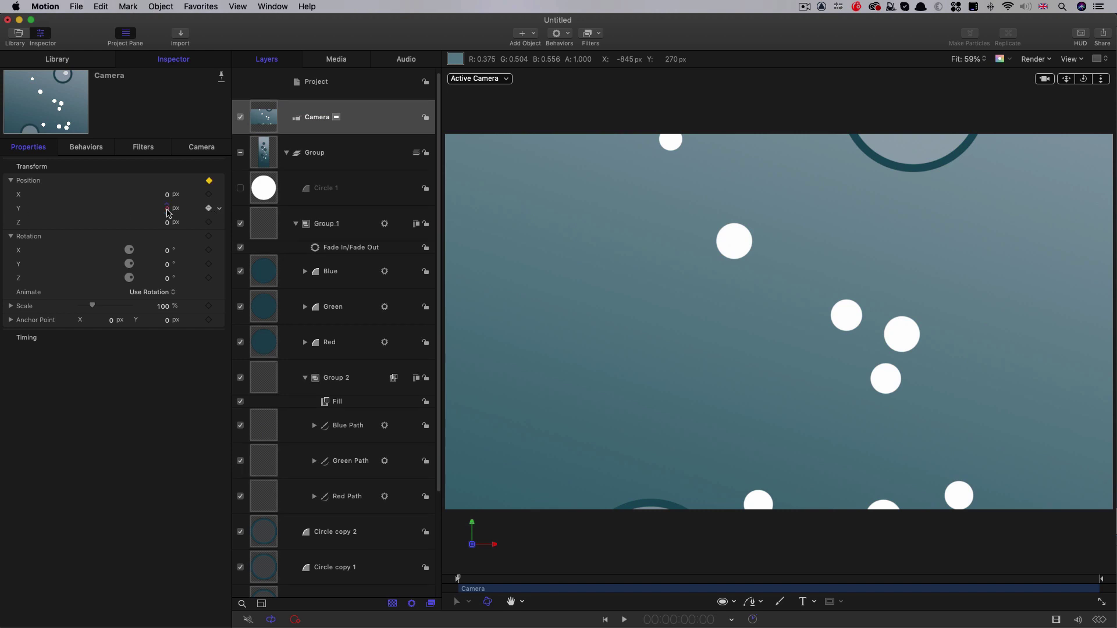
drag(167, 213, 29, 213)
drag(167, 208, 165, 209)
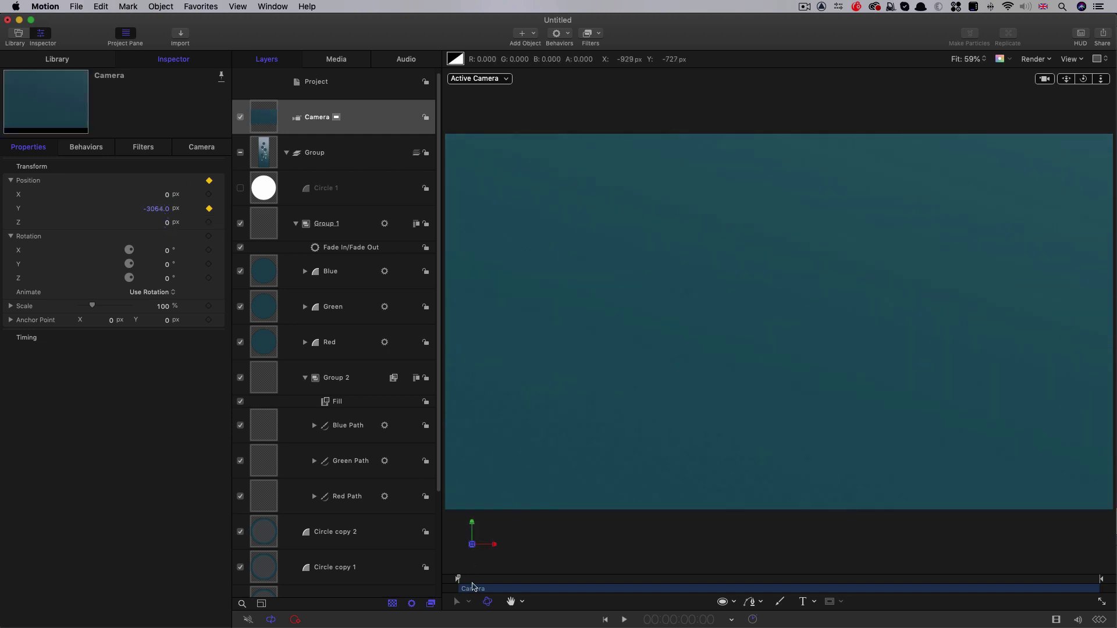
At 3:00, set the Camera's Position Y to 2160 and preview the rise
click(670, 585)
drag(745, 590, 845, 596)
drag(155, 208, 156, 208)
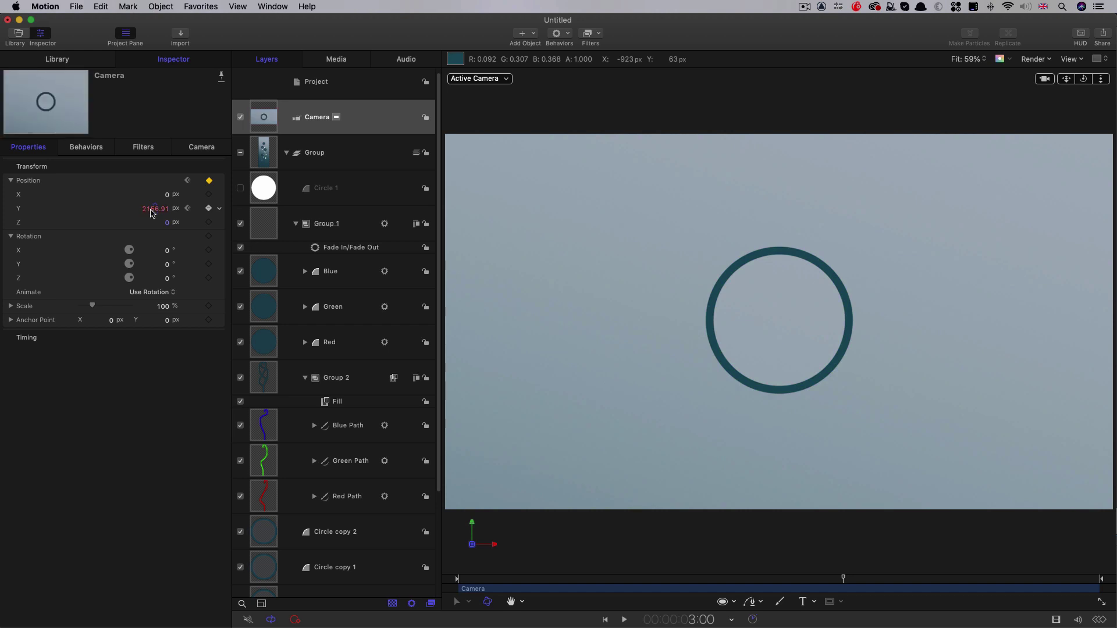
click(156, 209)
text(21)
key(Return)
key(Home)
key(space)
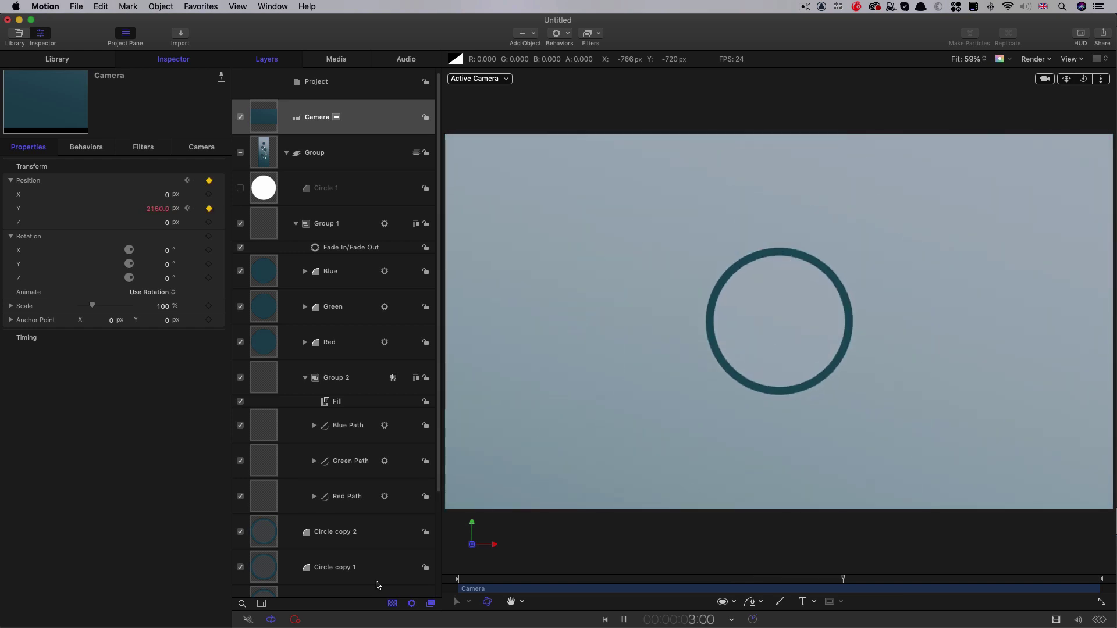
Go to the Camera's 3:00 keyframe and pull it back along Z
mouse_move(711, 582)
mouse_down()
mouse_move(690, 582)
mouse_move(709, 582)
mouse_up()
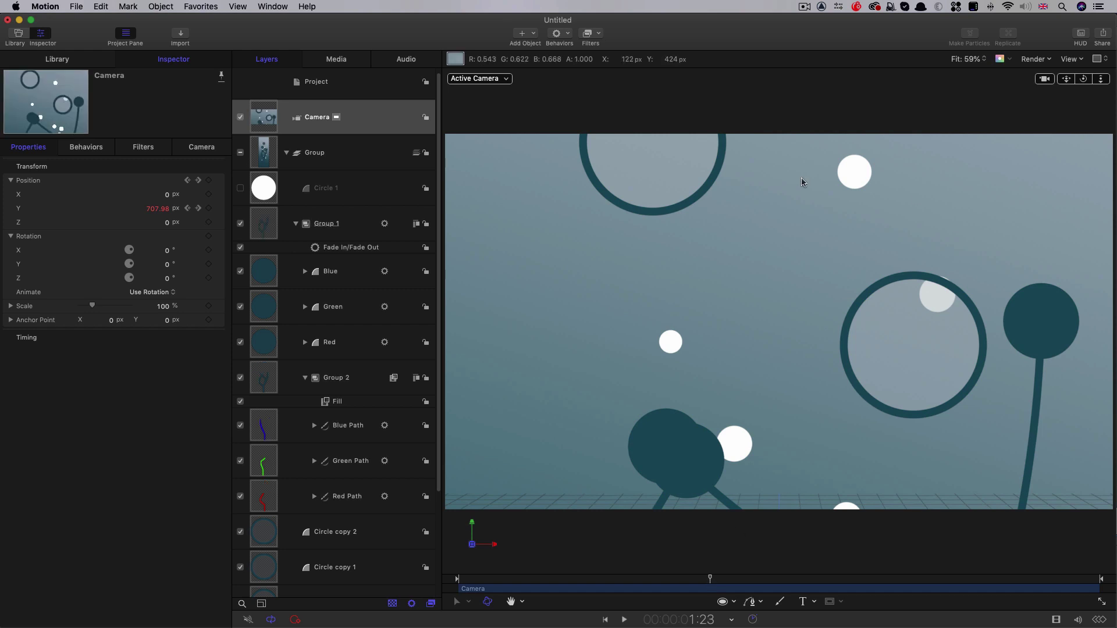
click(187, 208)
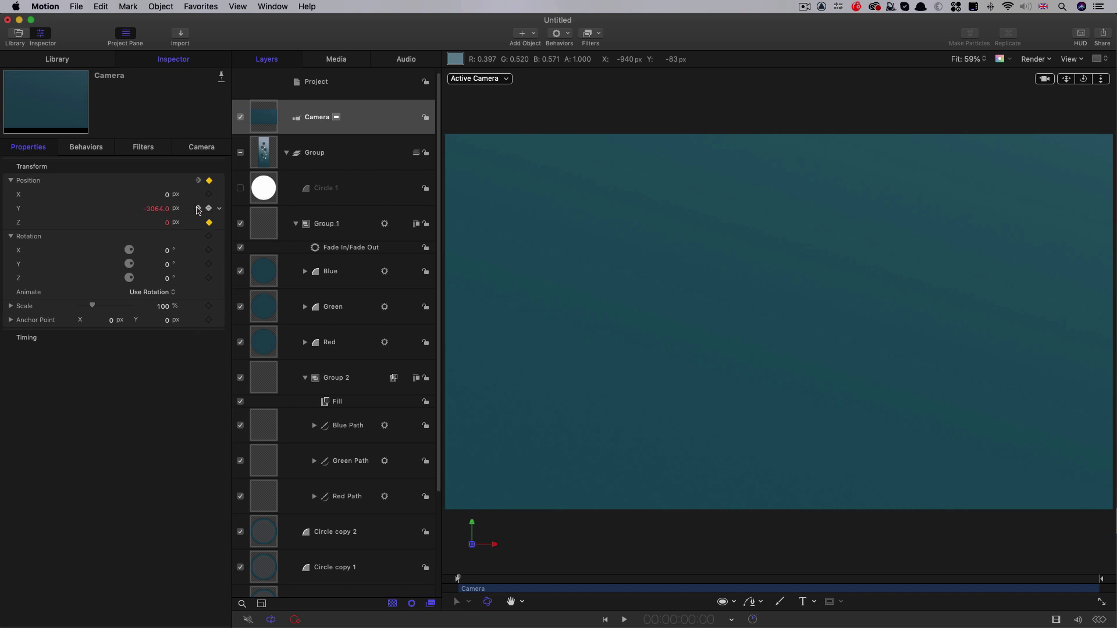
click(198, 208)
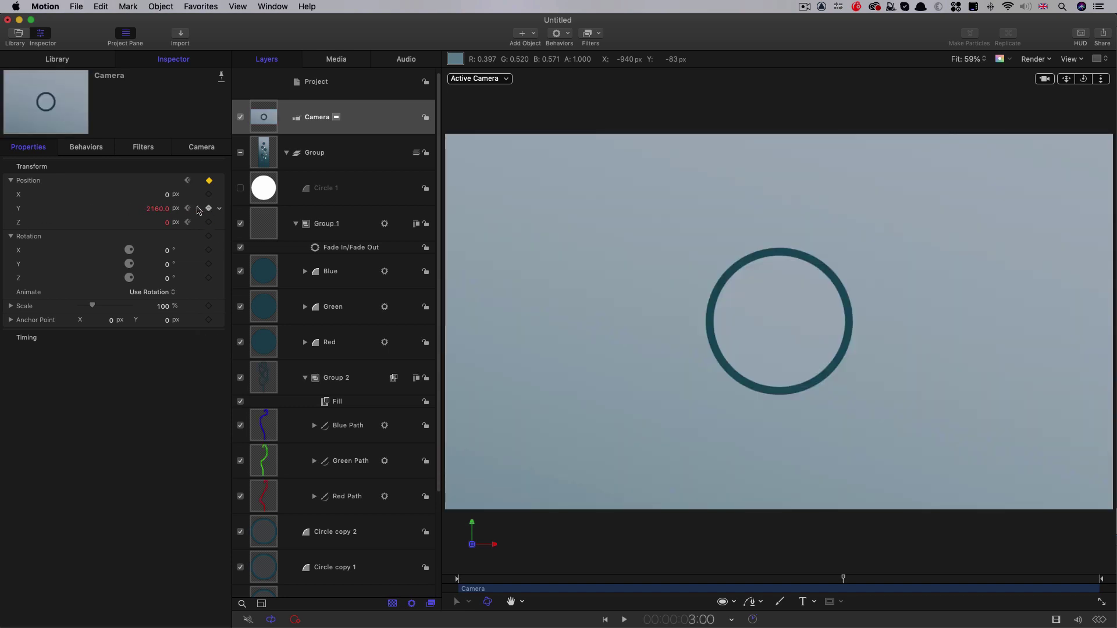
drag(166, 222, 167, 222)
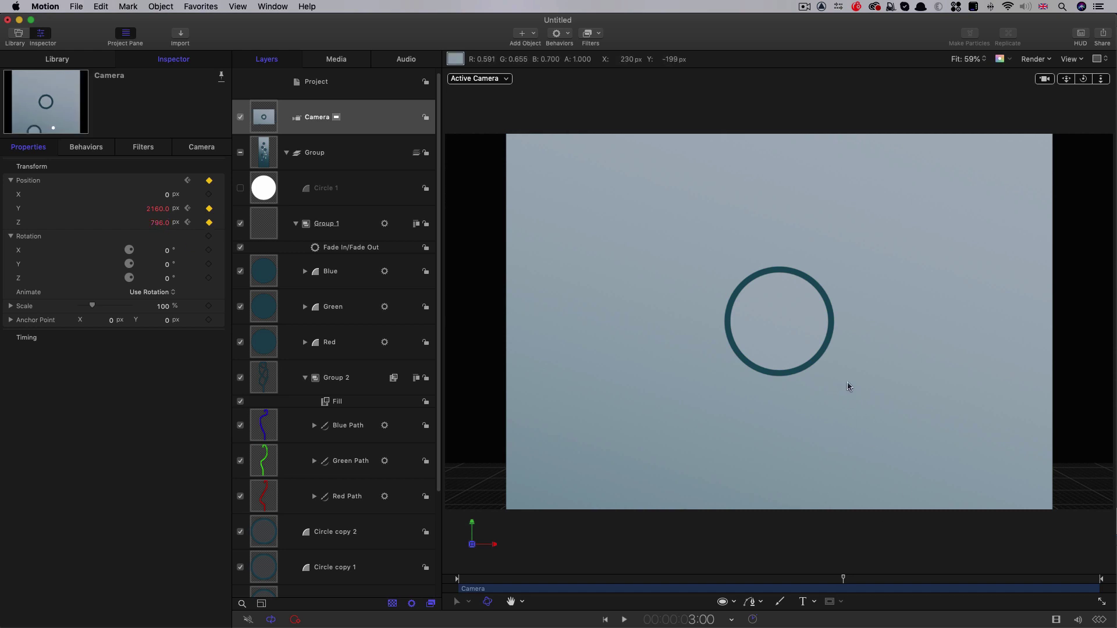
Scale the Gradient to 182% and play back from the start
scroll(440, 472, down, 1)
scroll(440, 472, down, 5)
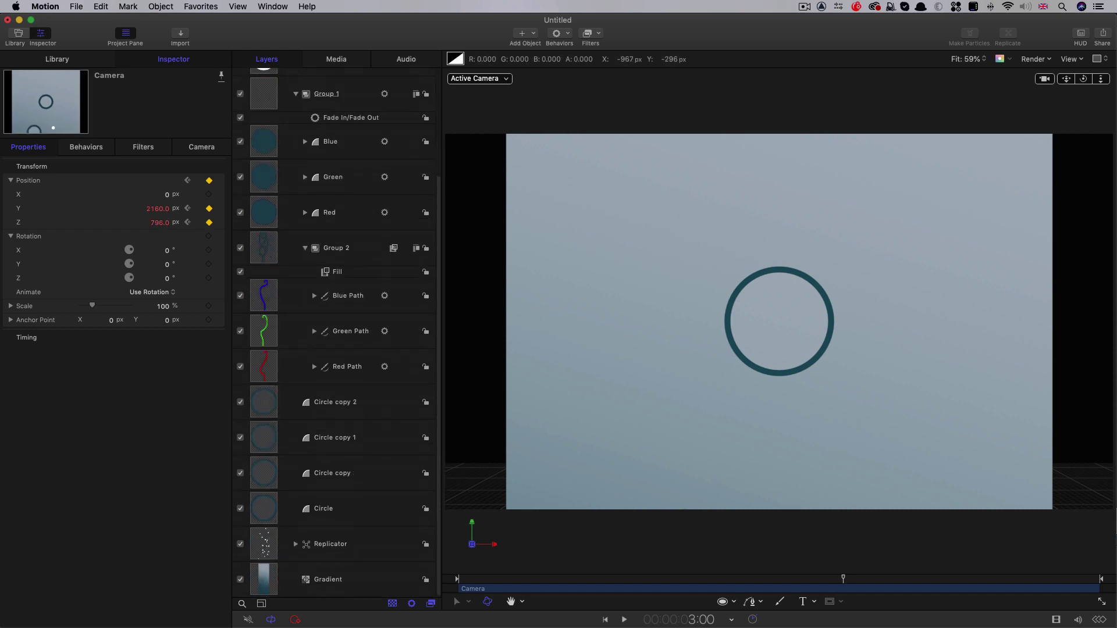
click(265, 580)
mouse_move(165, 306)
mouse_down()
mouse_move(185, 306)
mouse_move(162, 307)
mouse_up()
click(516, 580)
key(space)
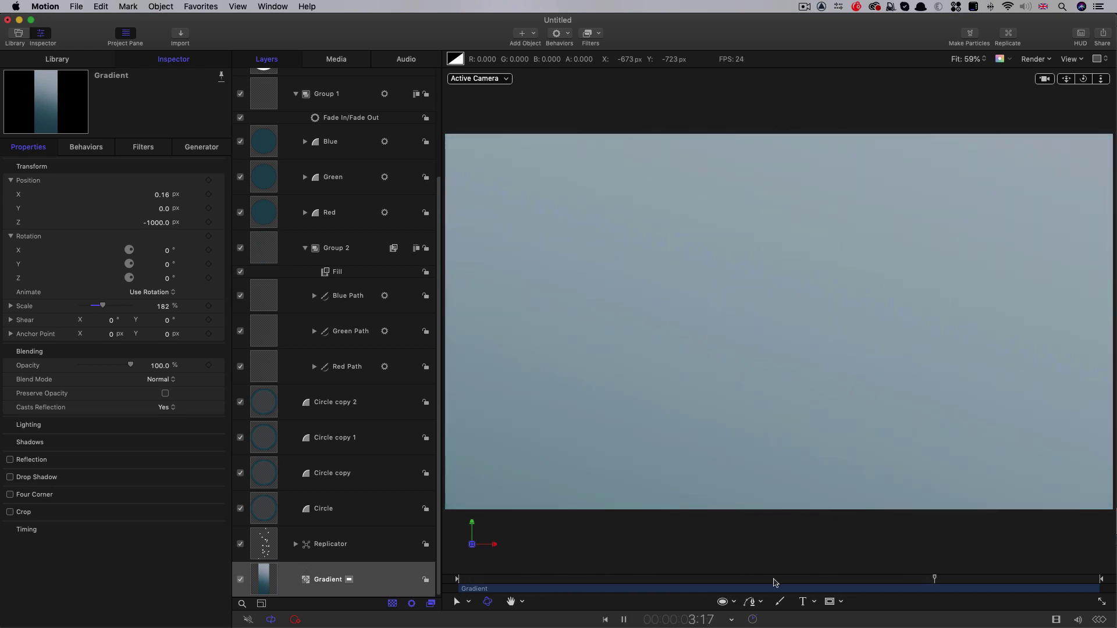
drag(781, 579, 431, 572)
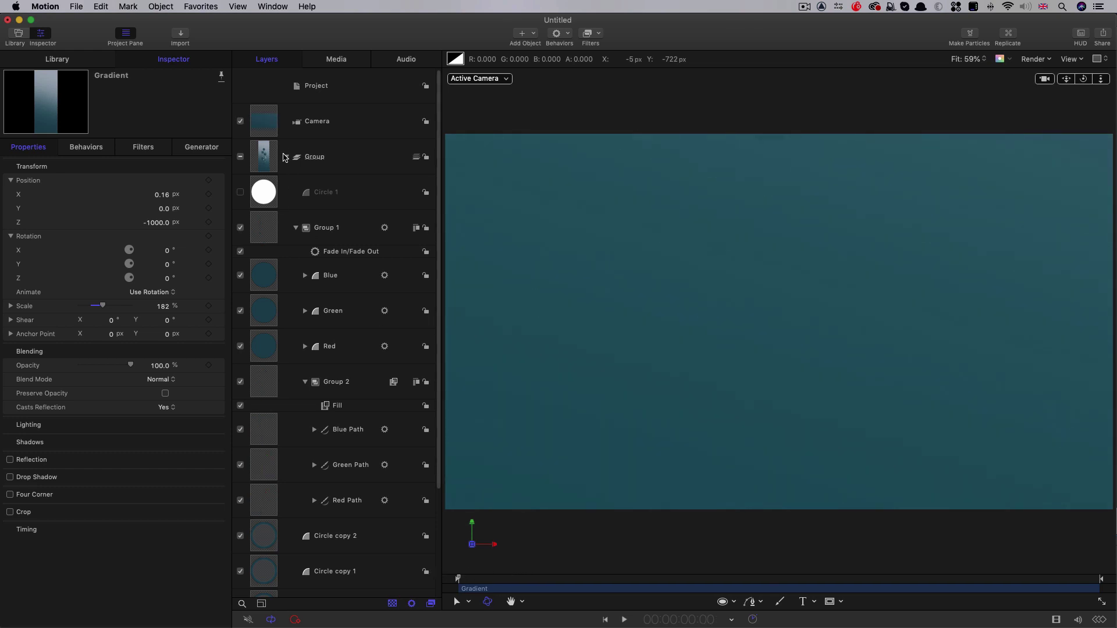
Change the Camera's frame-0 Position Y to -2500 and play back the rise
click(277, 125)
click(157, 211)
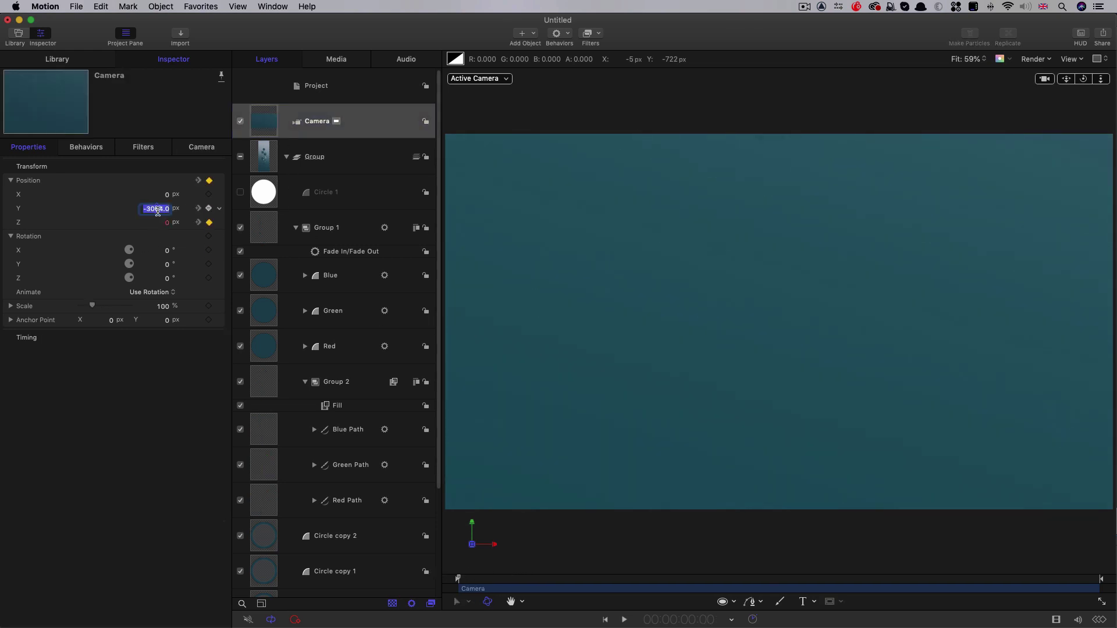
text(-2500)
key(Return)
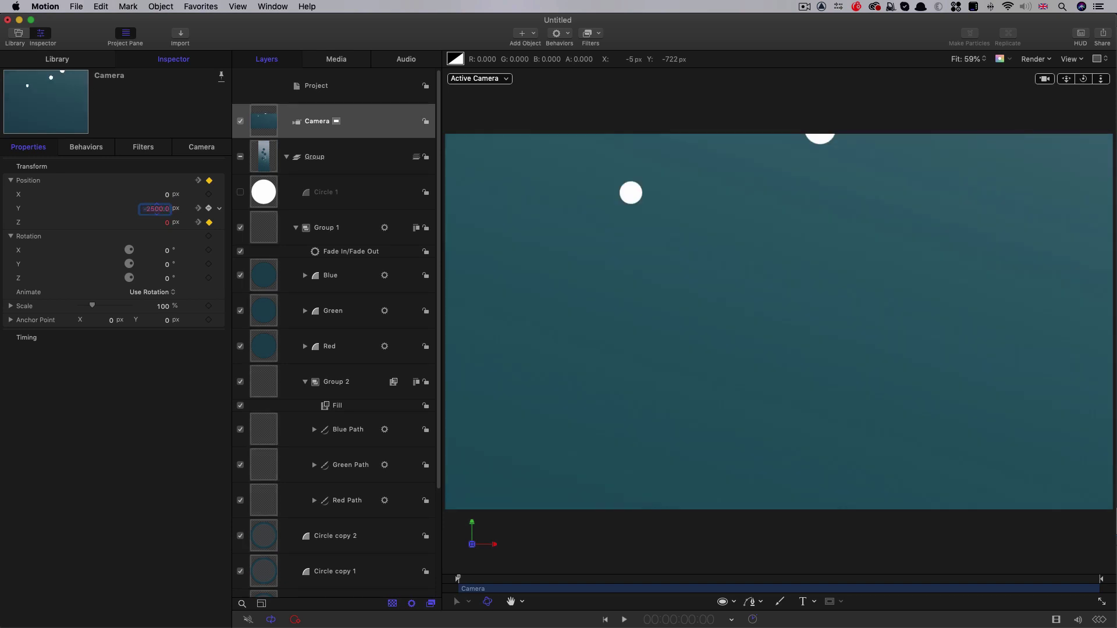
key(space)
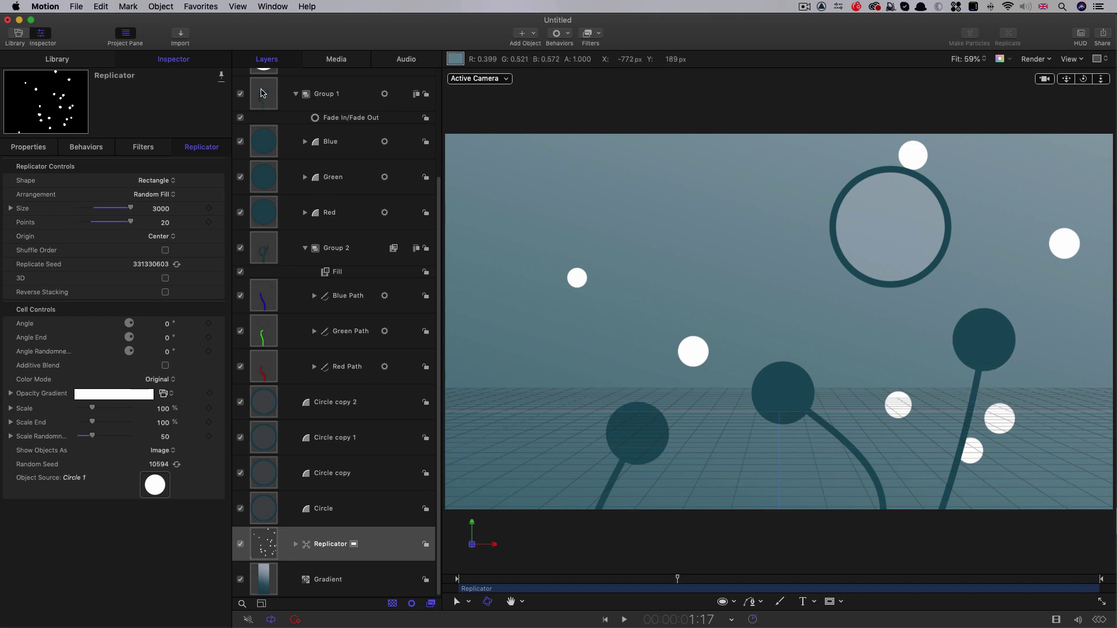
Add a Gaussian Blur and a Levels filter to Group 1
click(295, 95)
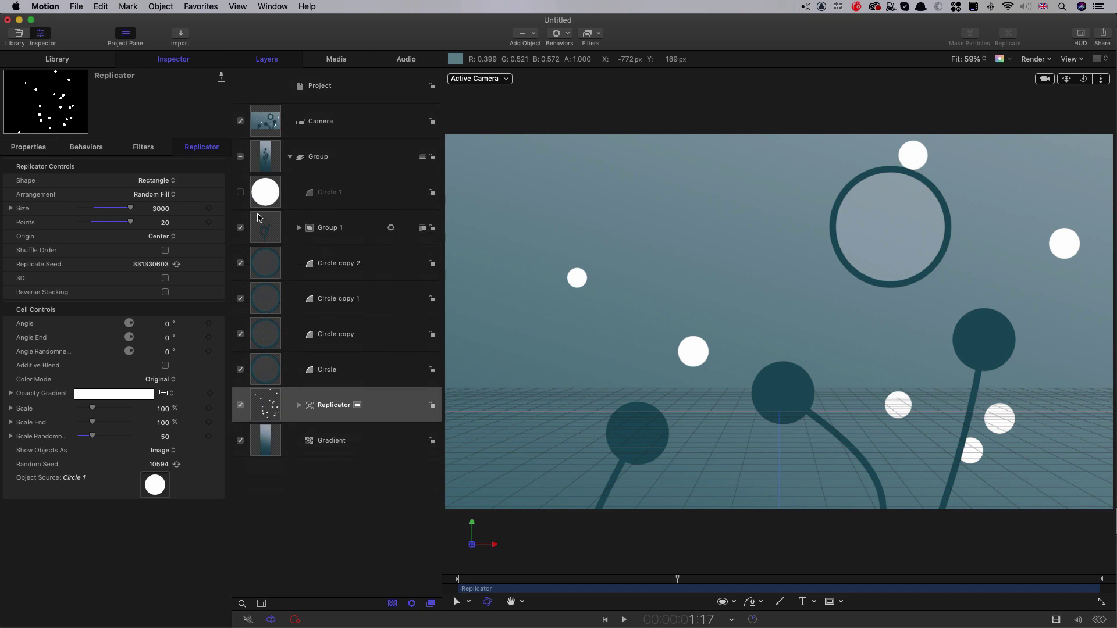
click(240, 227)
click(241, 228)
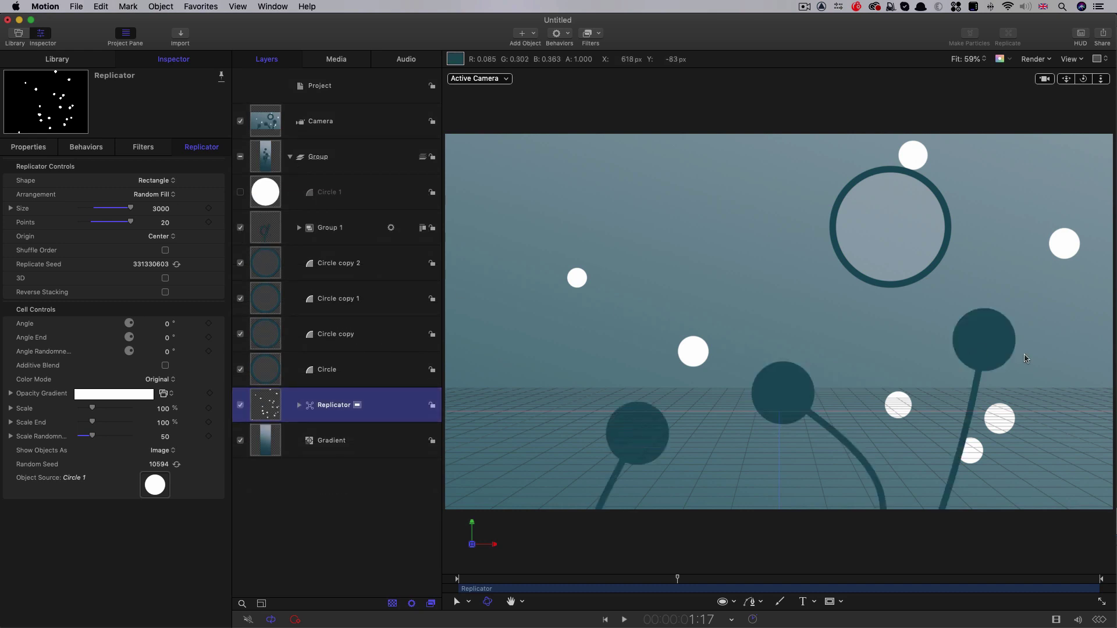
click(263, 229)
click(601, 35)
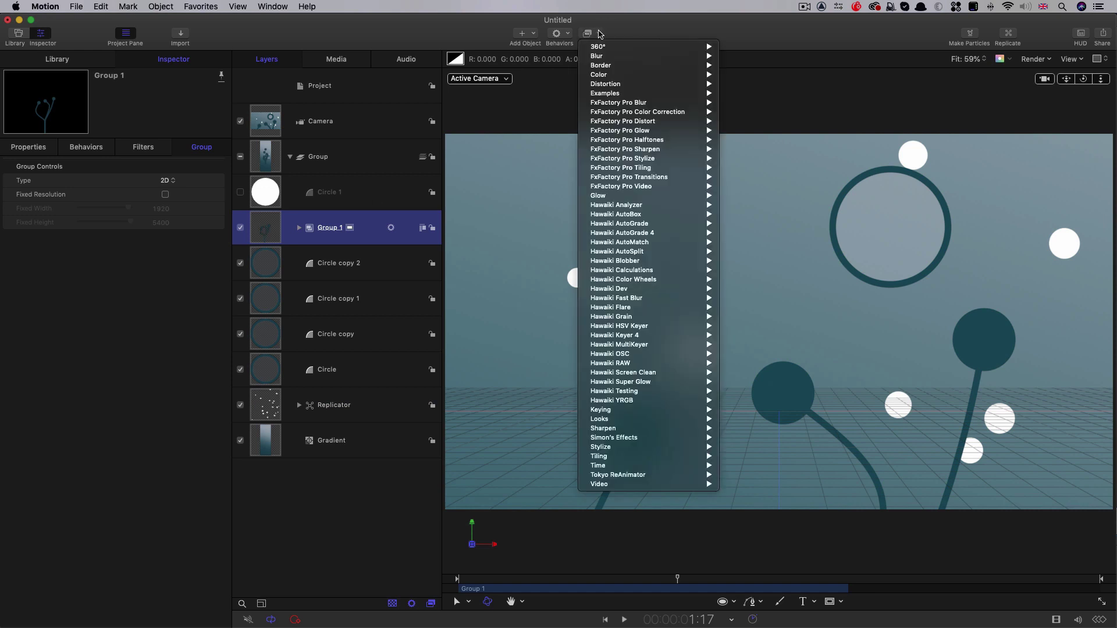
mouse_move(599, 58)
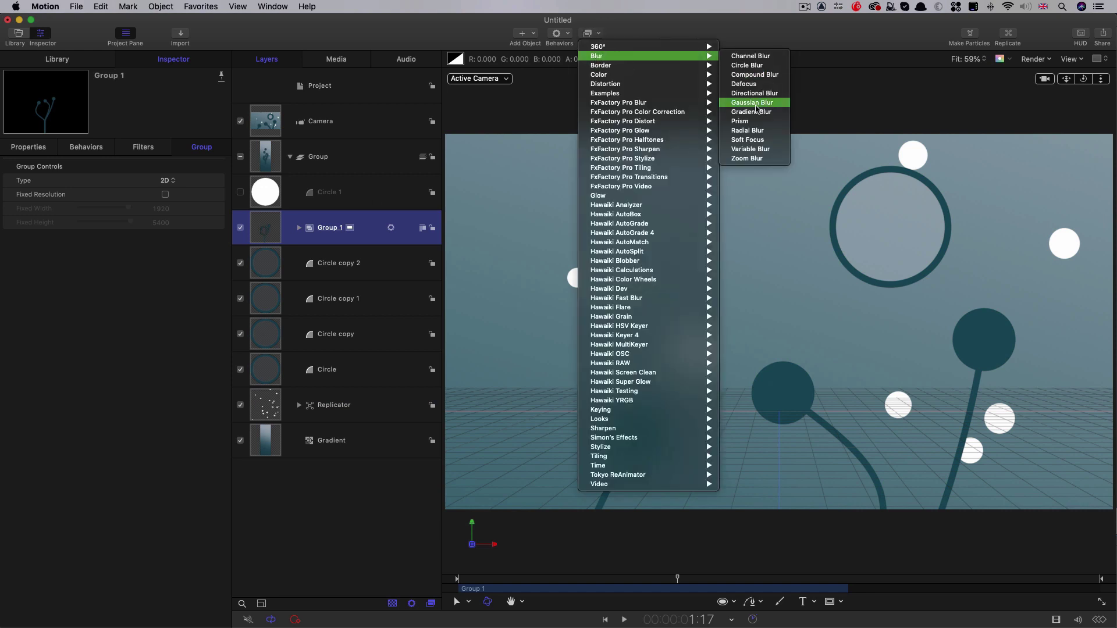
click(752, 102)
click(600, 35)
mouse_move(600, 75)
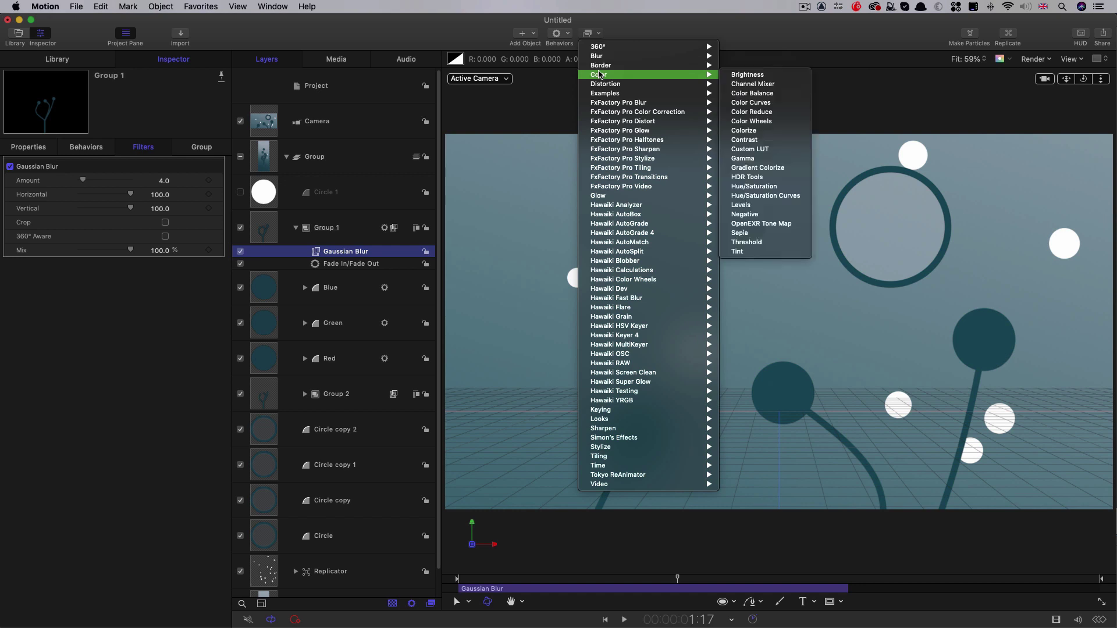
click(757, 205)
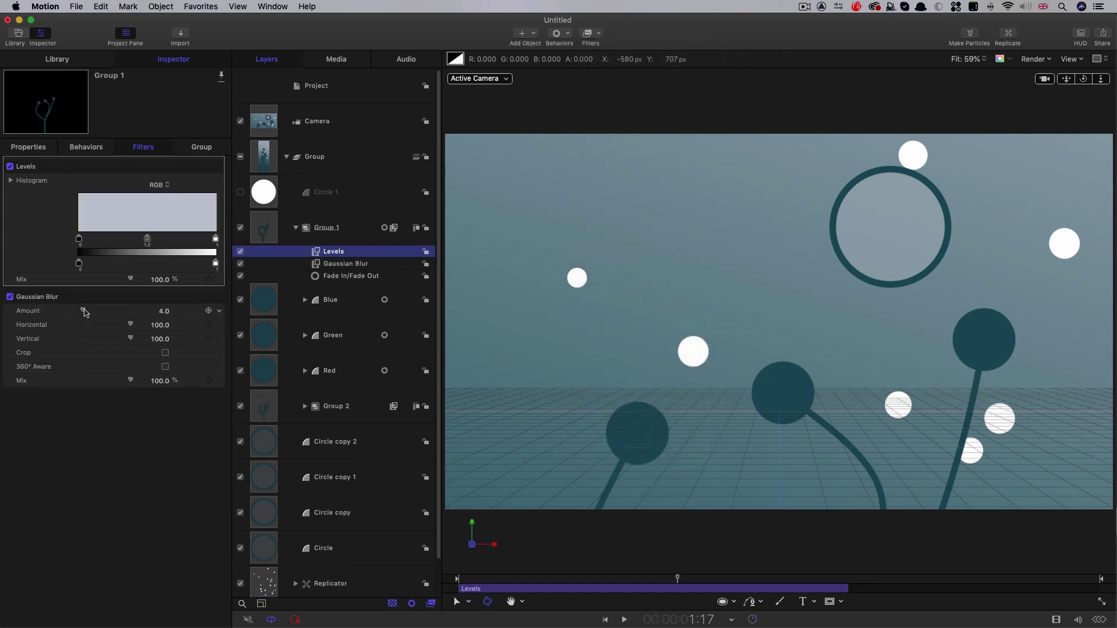
Raise the blur Amount to 64 and tighten Levels on Alpha to about 0.3–0.46
drag(83, 311, 207, 316)
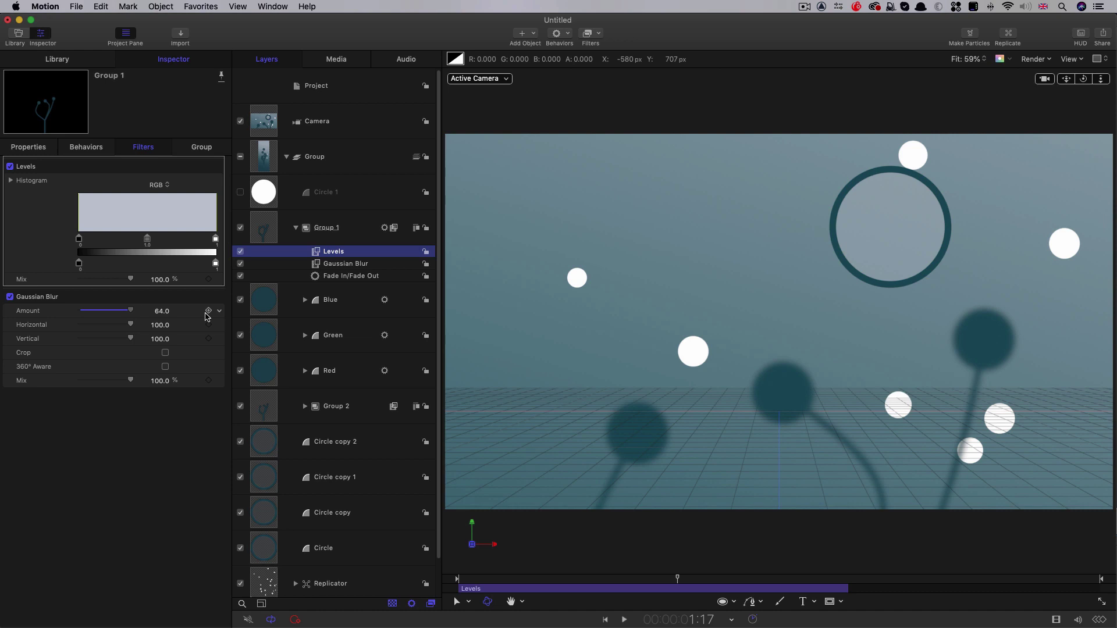
click(155, 186)
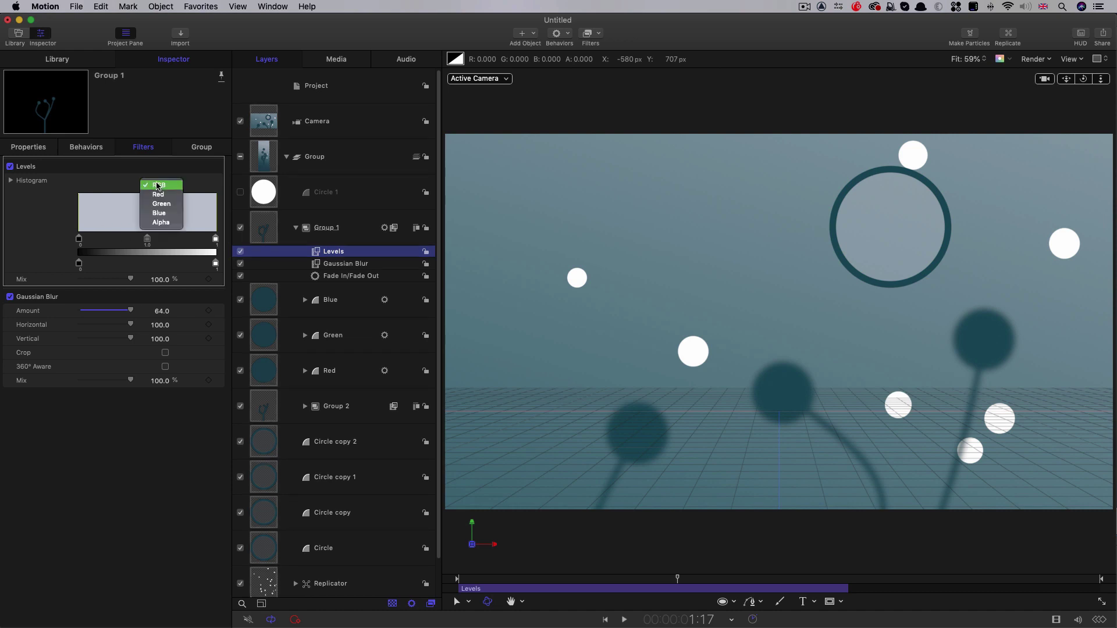
click(155, 229)
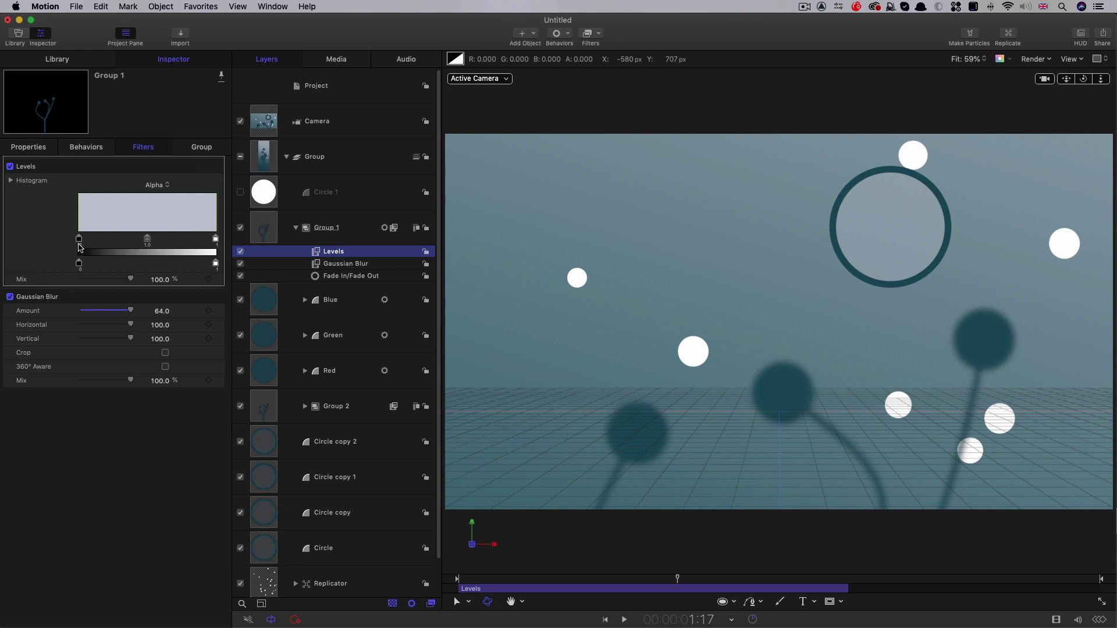
mouse_move(80, 243)
mouse_down()
mouse_move(134, 245)
mouse_move(122, 246)
mouse_up()
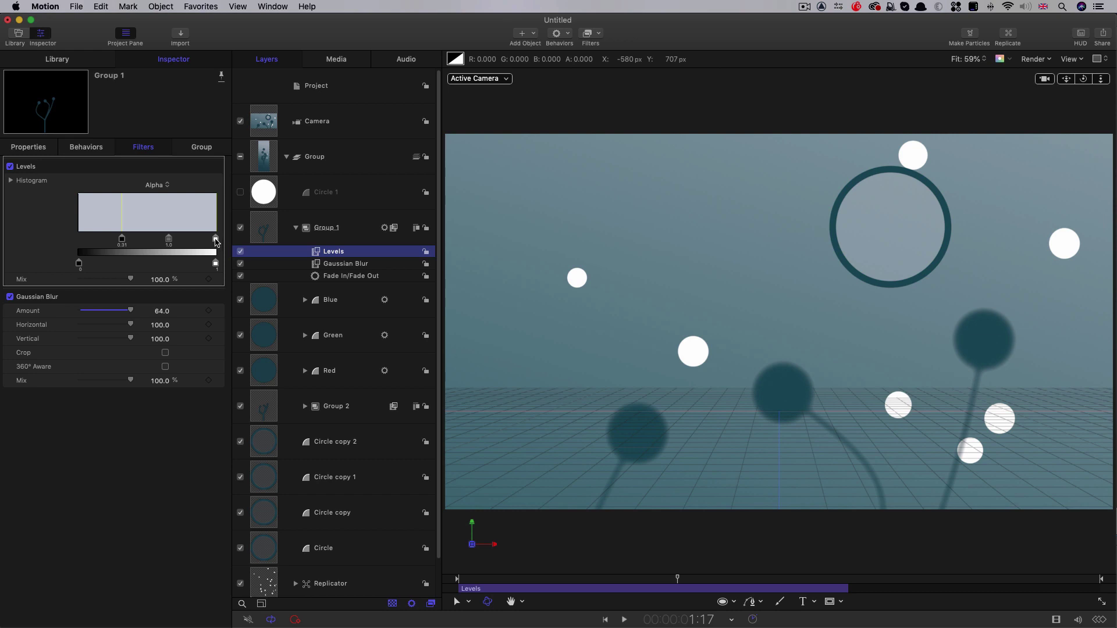
drag(216, 240, 143, 243)
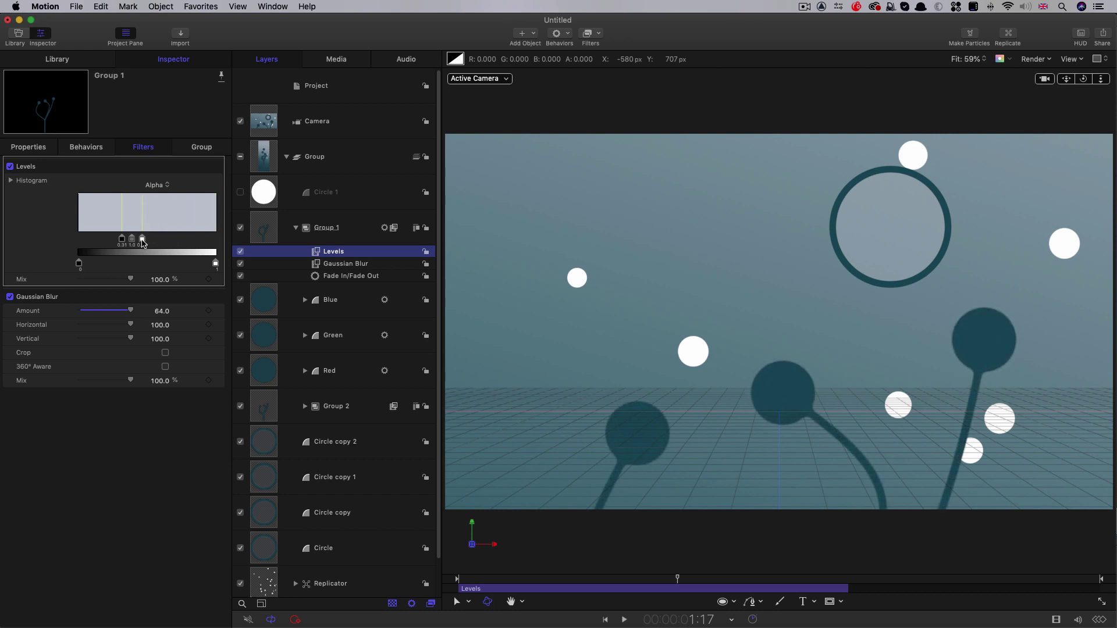
drag(677, 579, 818, 589)
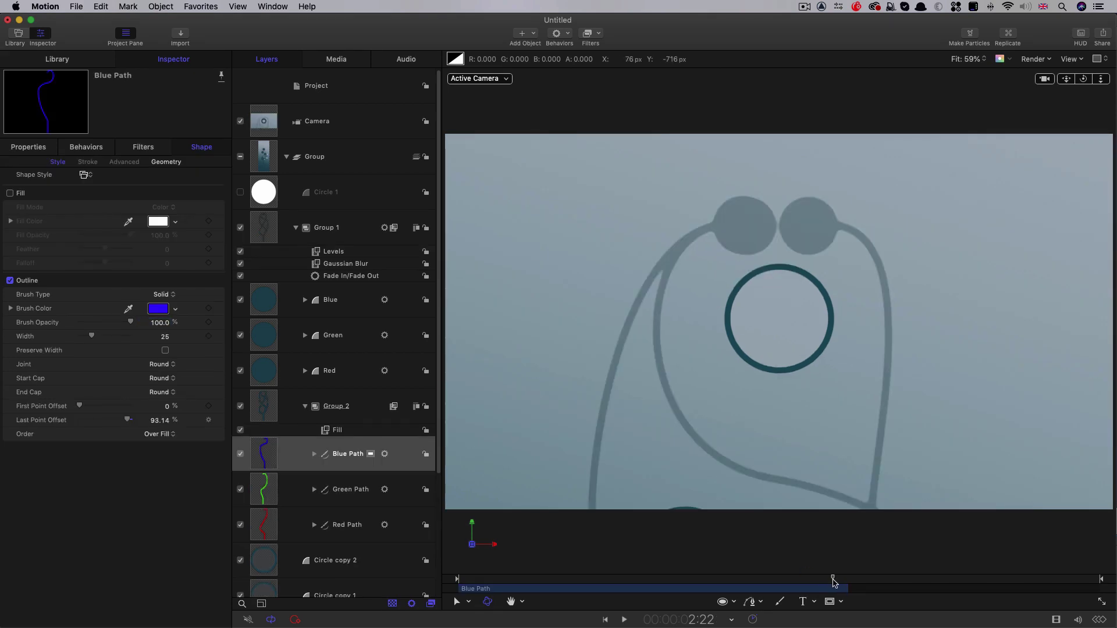
Inspect the Red circle's Motion Path behaviour and show the Timeline
drag(833, 579, 838, 580)
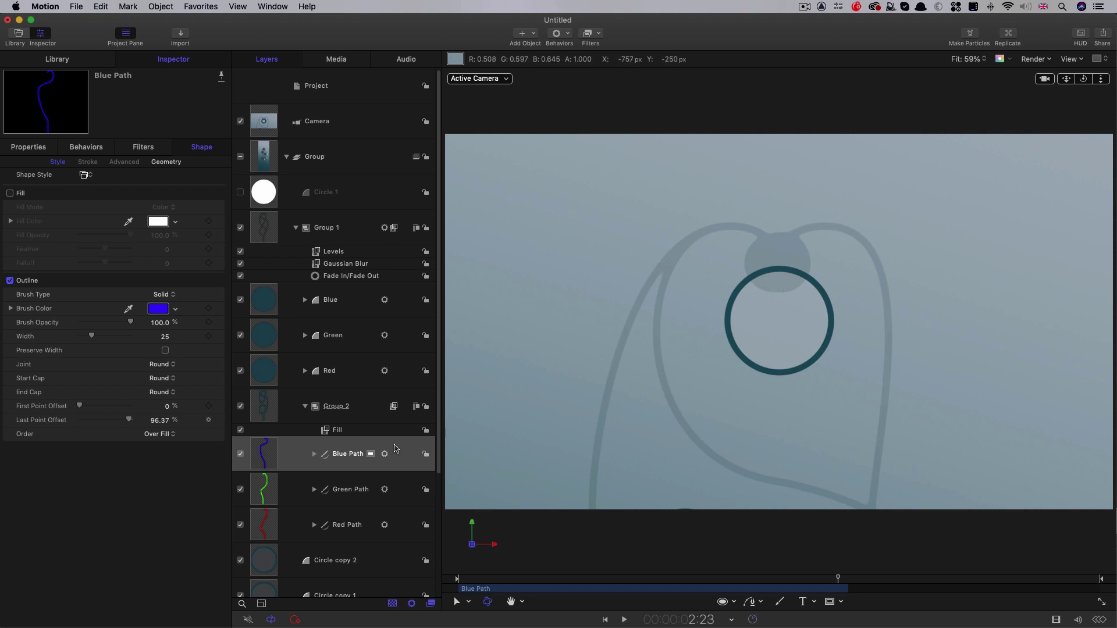
click(315, 455)
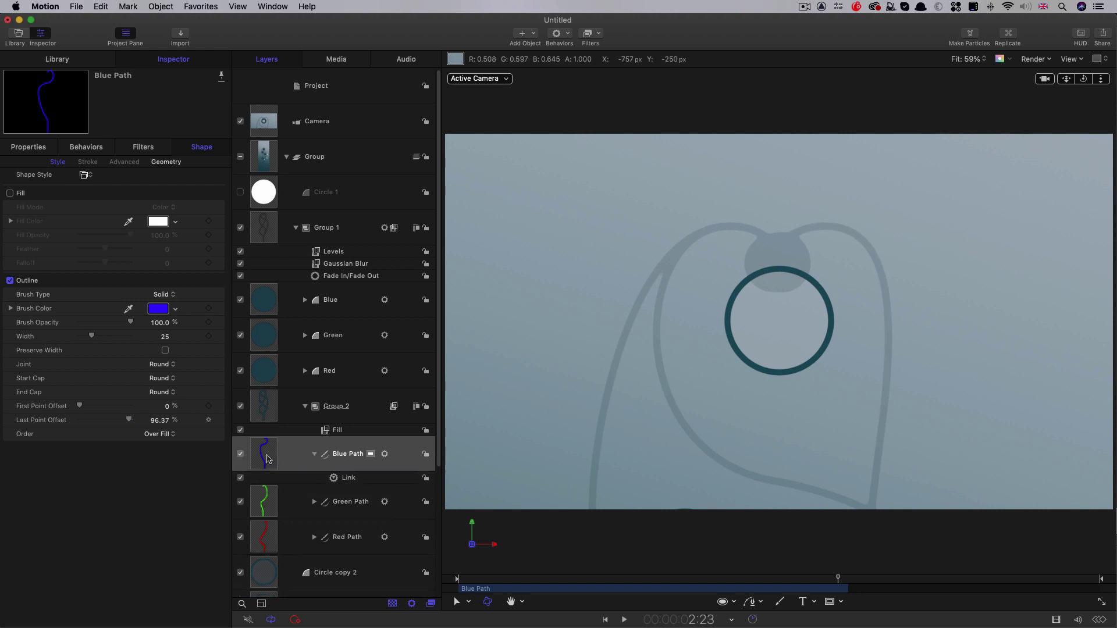
click(314, 454)
click(305, 371)
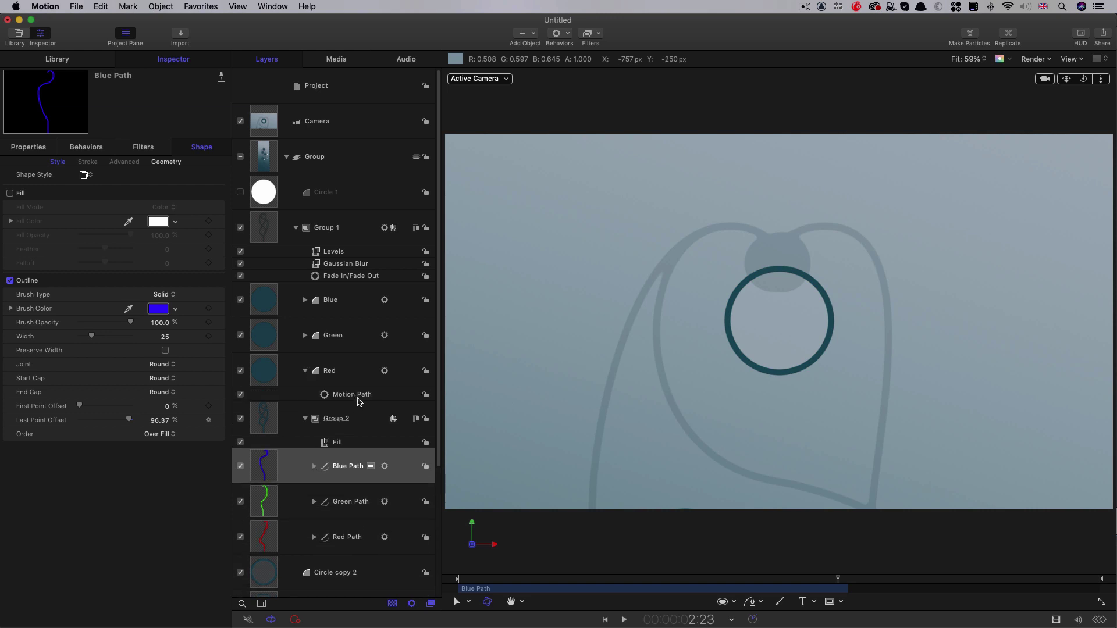
click(355, 396)
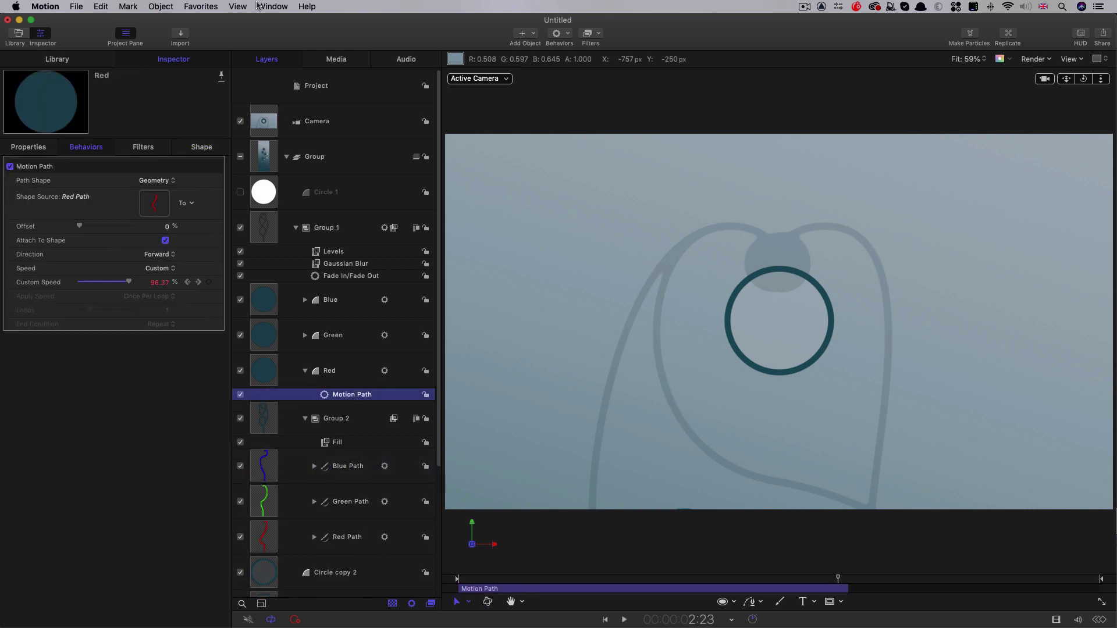
click(278, 6)
click(348, 262)
click(581, 326)
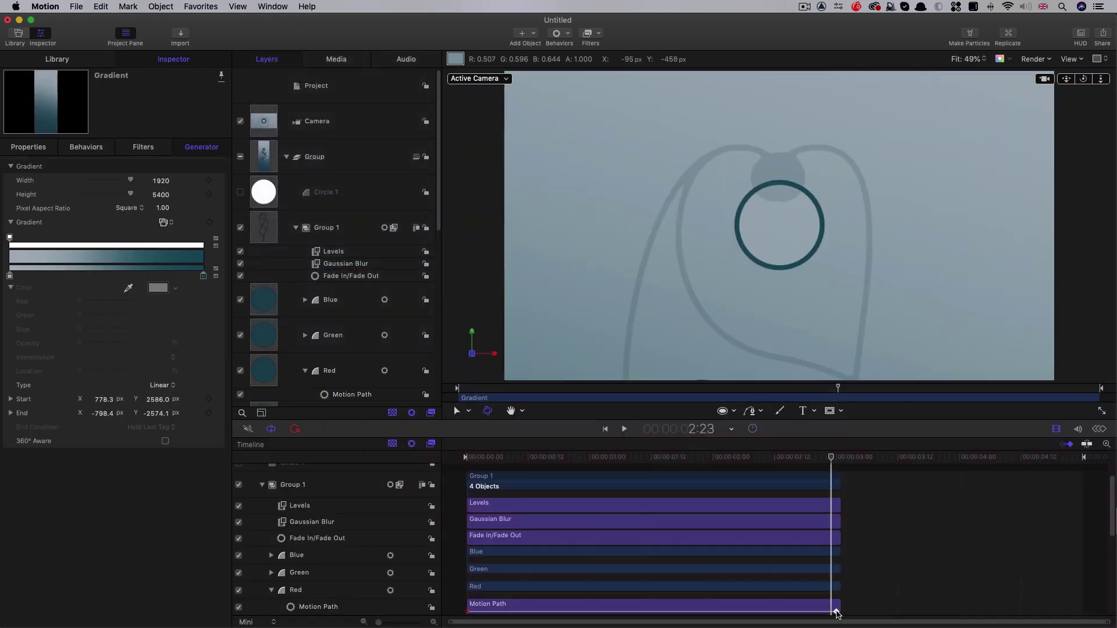
Align the Red, Green and Blue Motion Path end keyframes to one frame, then hide the Timeline
drag(837, 614, 834, 615)
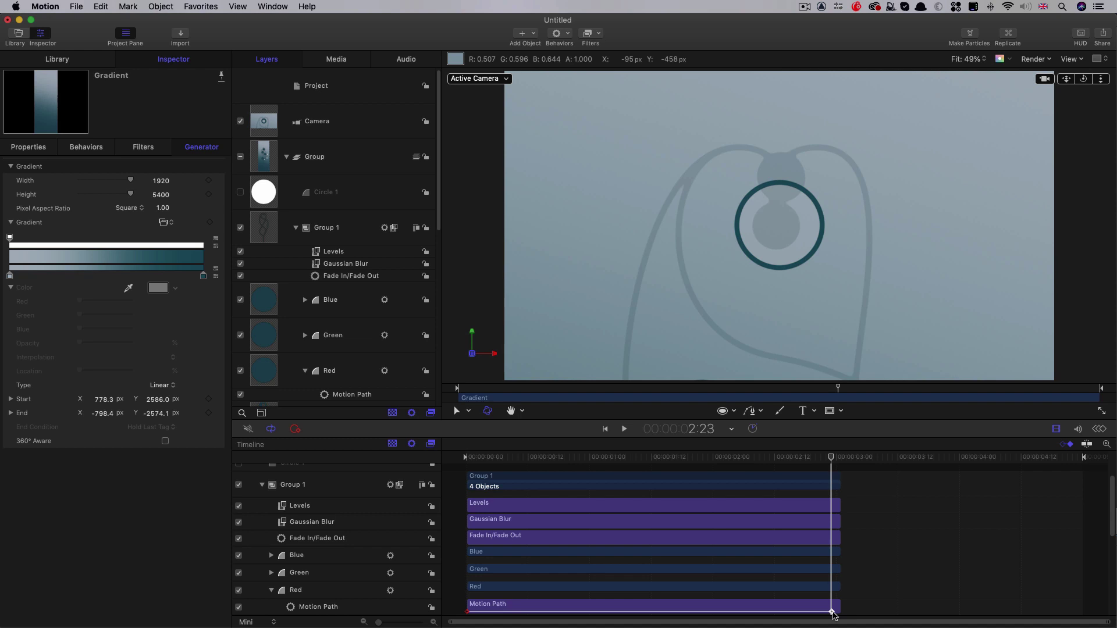
scroll(829, 610, down, 4)
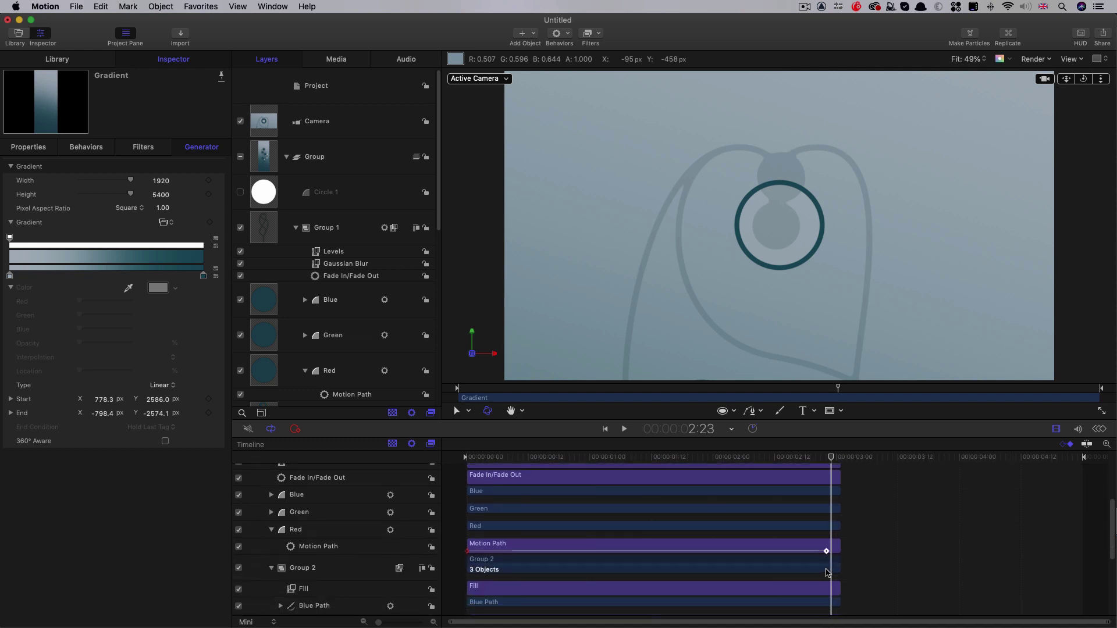
drag(831, 572, 829, 572)
key(super+v)
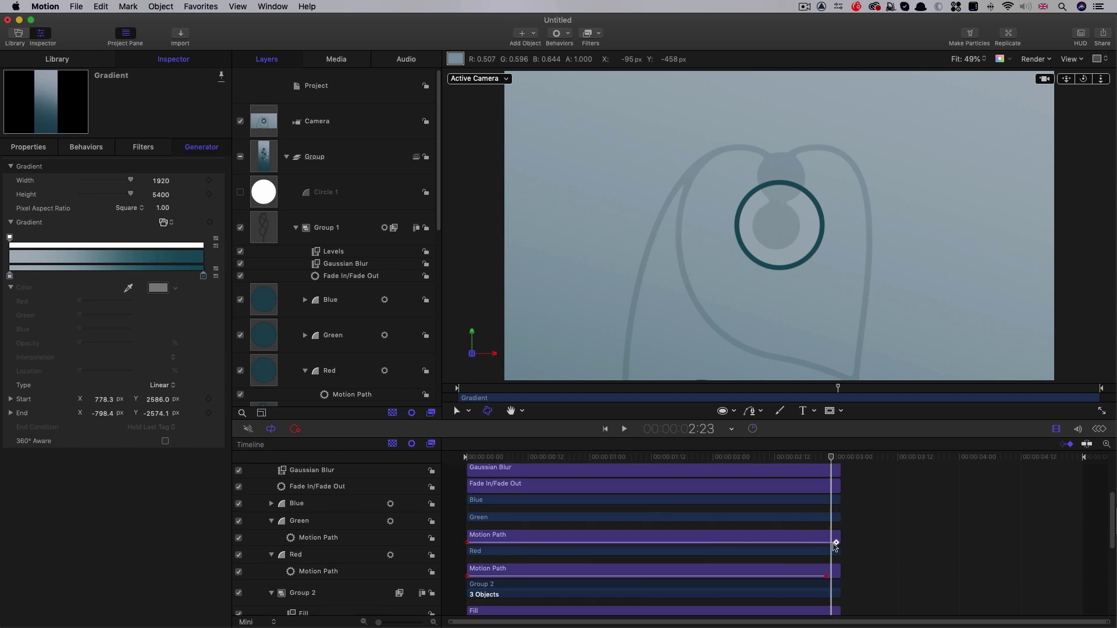
drag(836, 547, 827, 550)
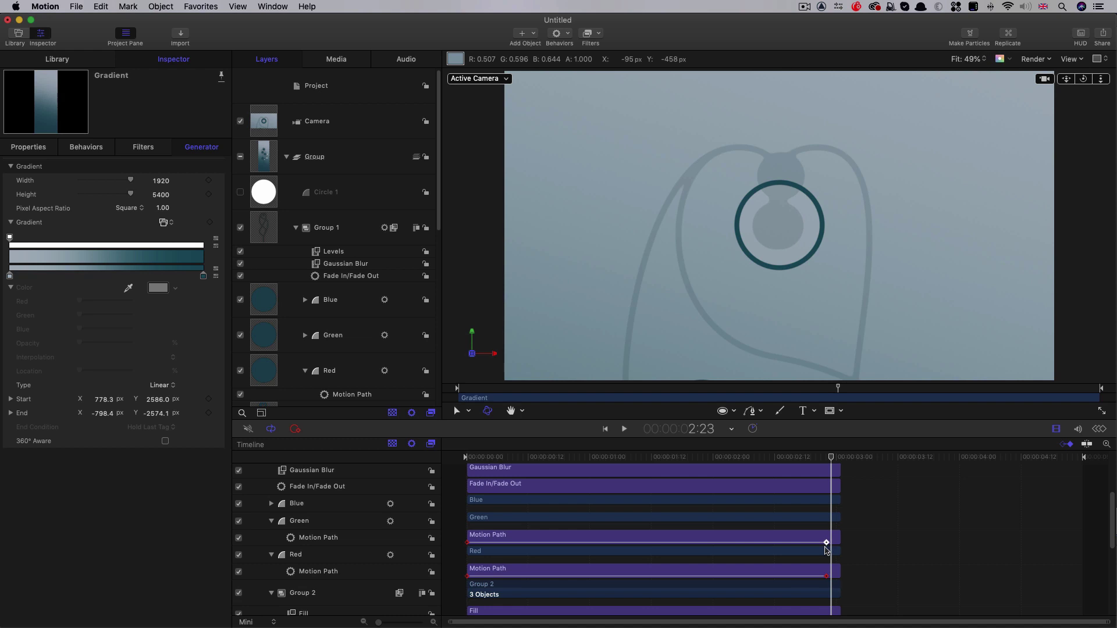
click(272, 504)
drag(836, 525, 827, 525)
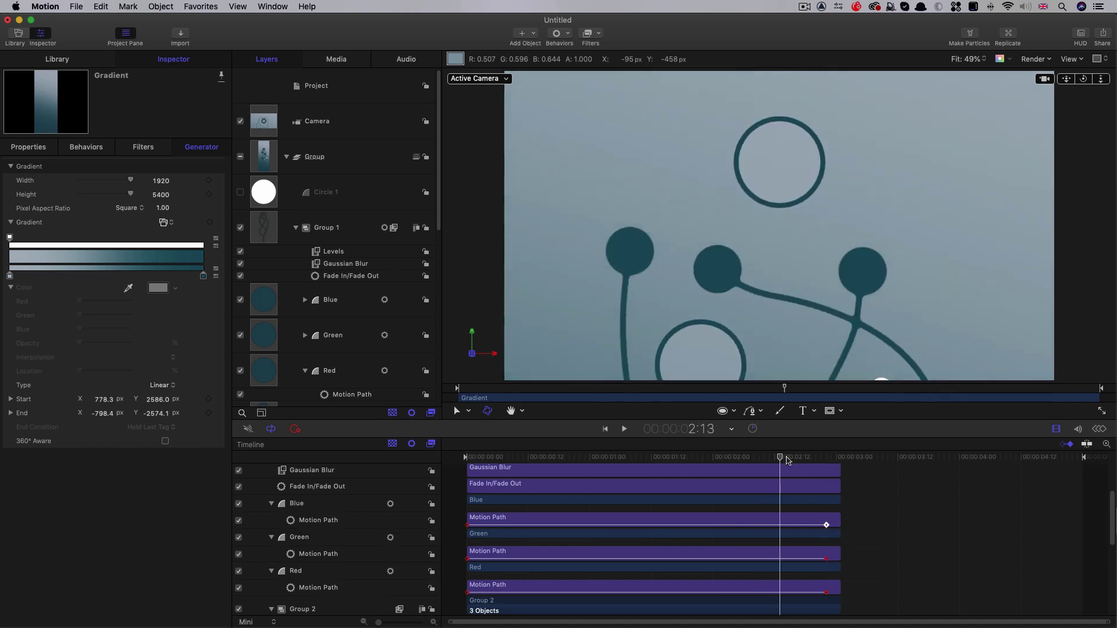
drag(786, 457, 735, 494)
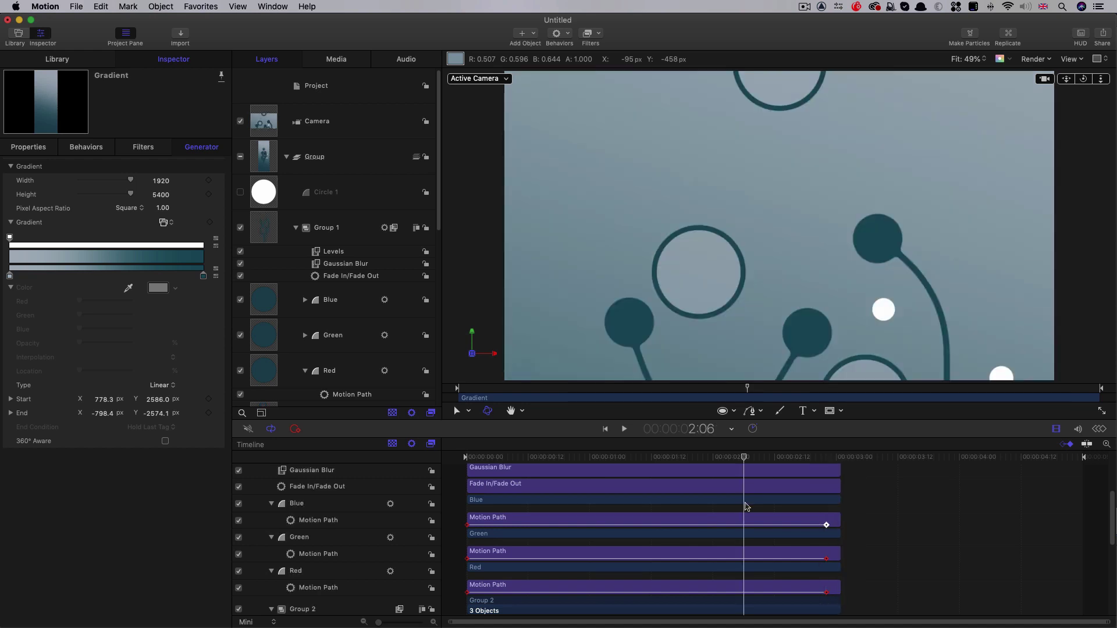
click(1056, 429)
Turn on Motion Blur in the viewer's render options
click(1047, 60)
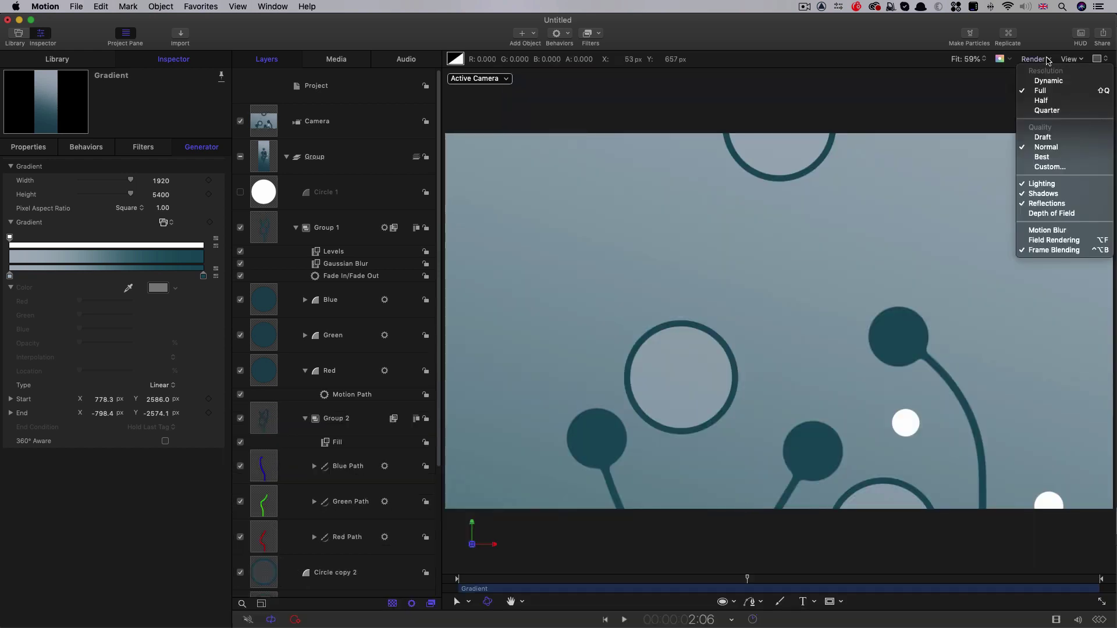
key(Return)
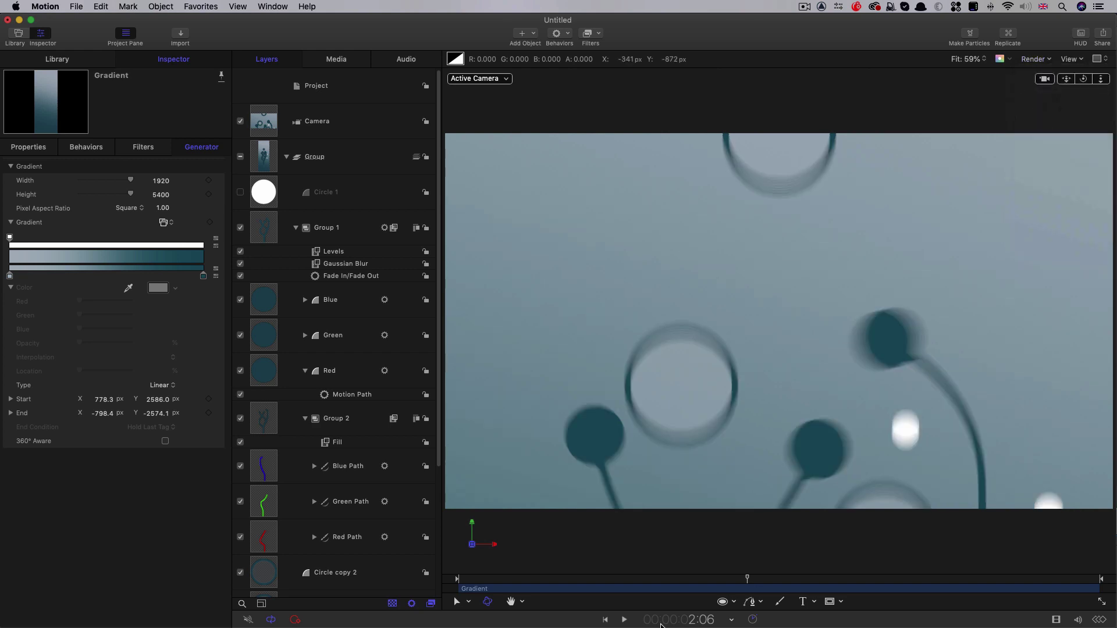
drag(514, 576, 781, 605)
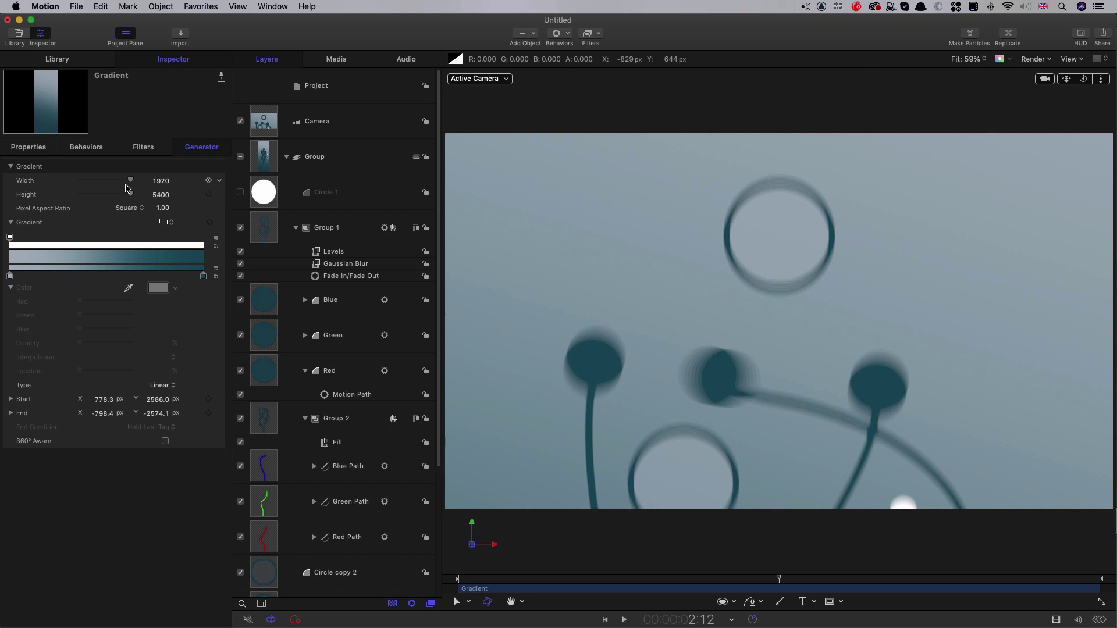
Set the project's Shutter Angle to 180° and play back from the start
key(super+shift+a)
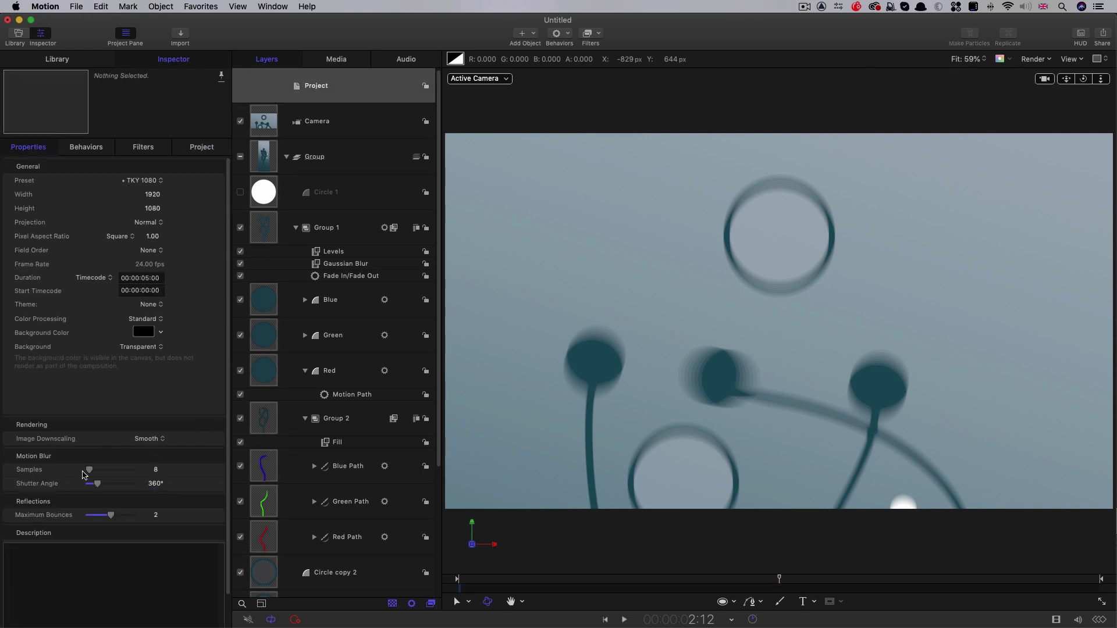
click(156, 484)
text(180)
key(Return)
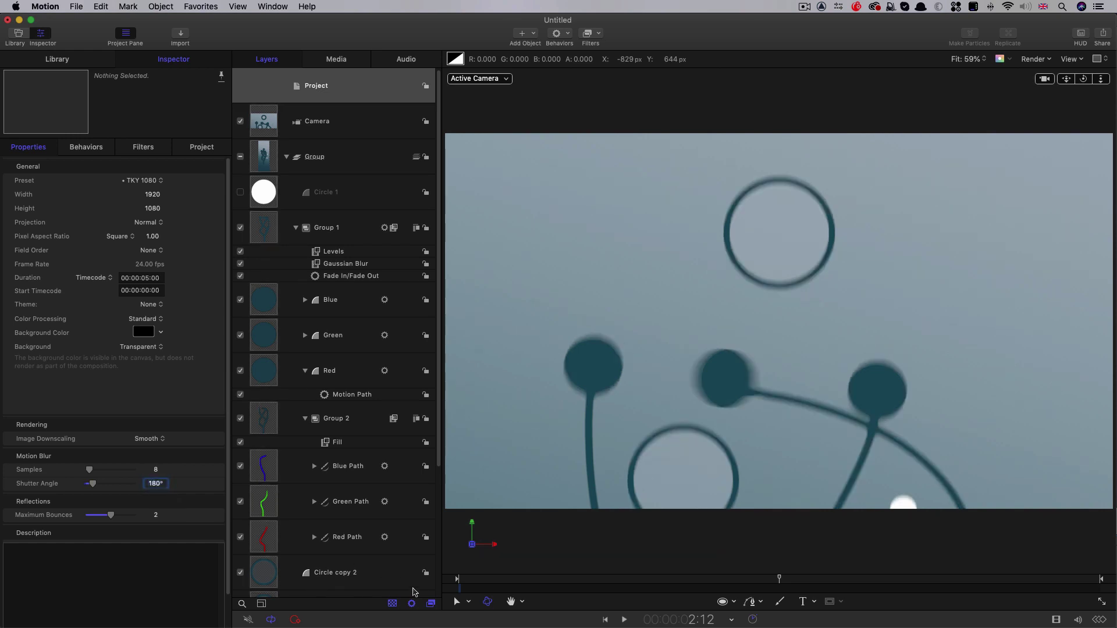
click(492, 579)
key(space)
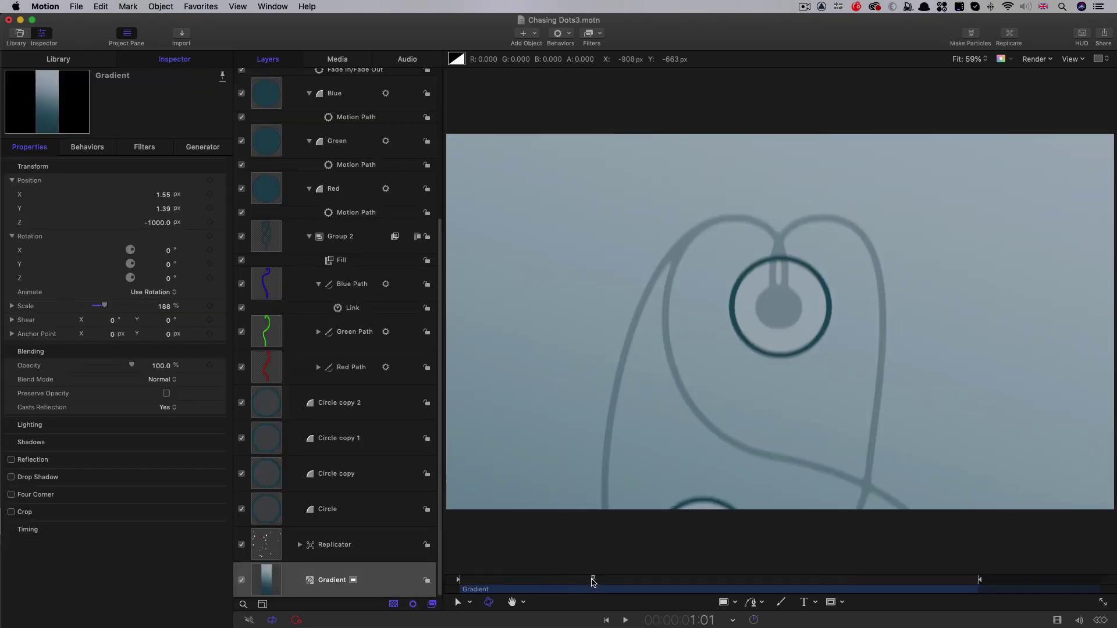
At the 1:00 frame, apply a Stylize > Add Noise filter to the Gradient layer
mouse_move(603, 579)
mouse_down()
mouse_move(564, 579)
mouse_move(588, 579)
mouse_up()
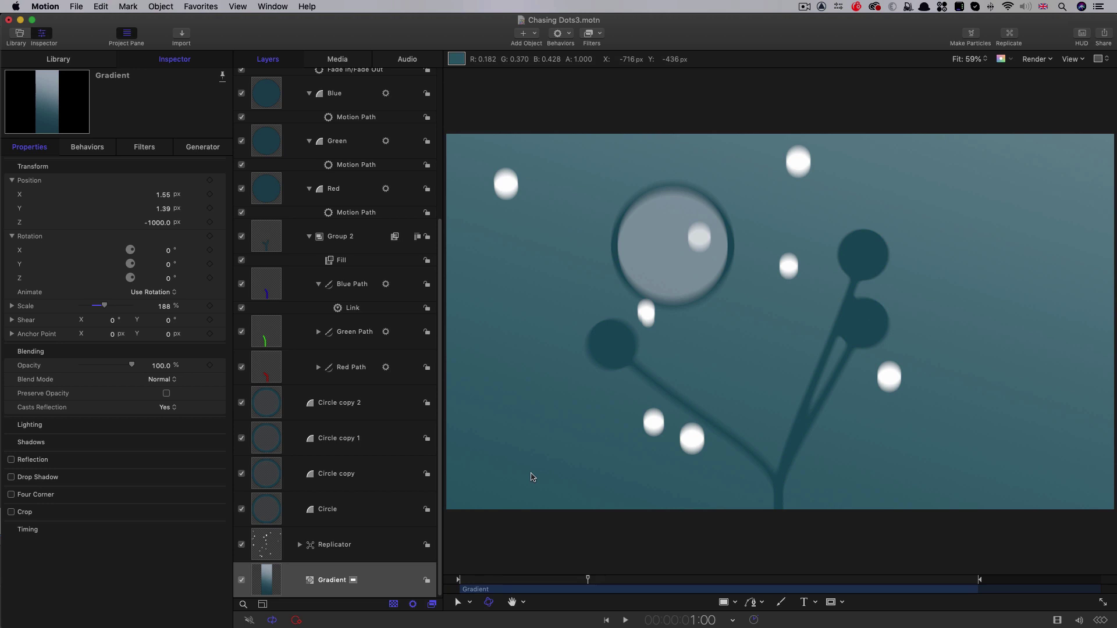
click(601, 34)
mouse_move(637, 448)
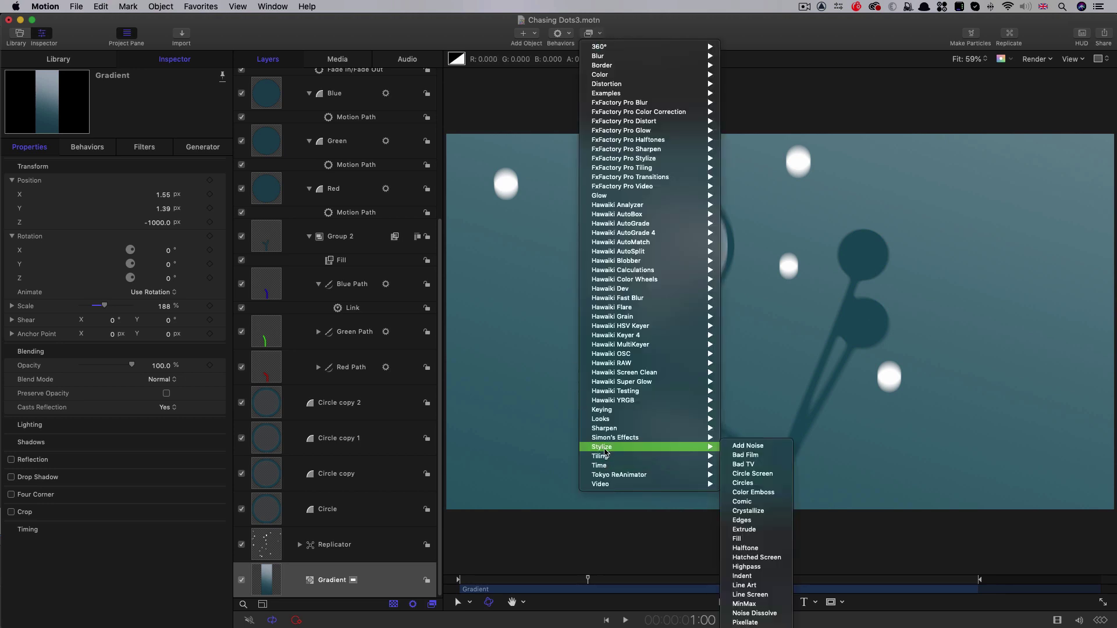
click(747, 447)
Set the Add Noise type to Blue Noise (reduces banding) and the amount to 0.1
click(154, 199)
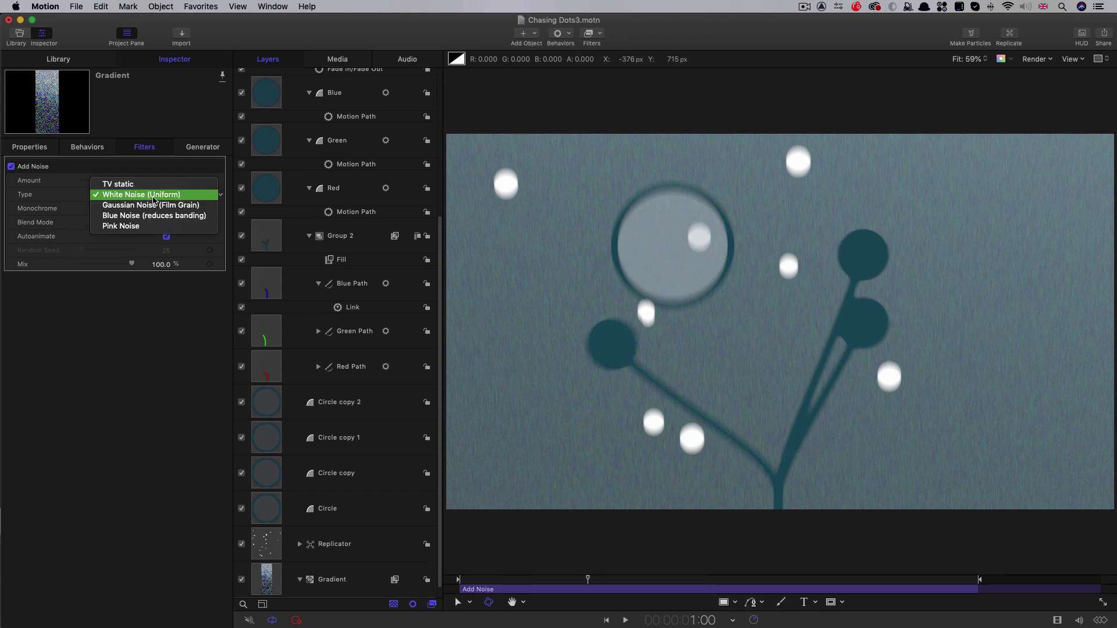
click(158, 215)
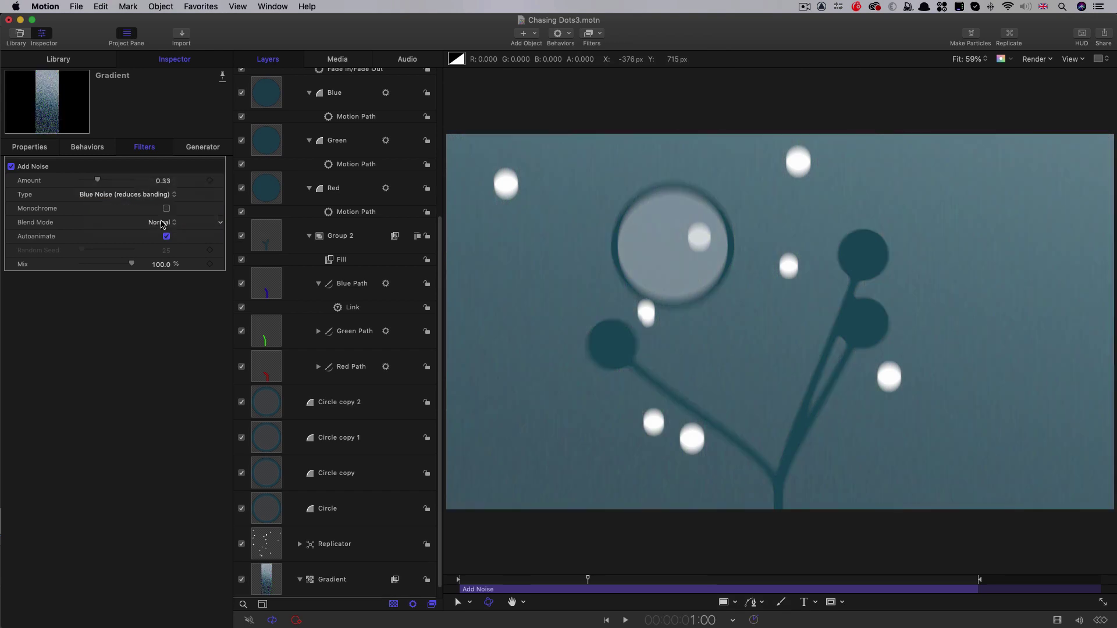
click(165, 182)
text(0.1)
key(Return)
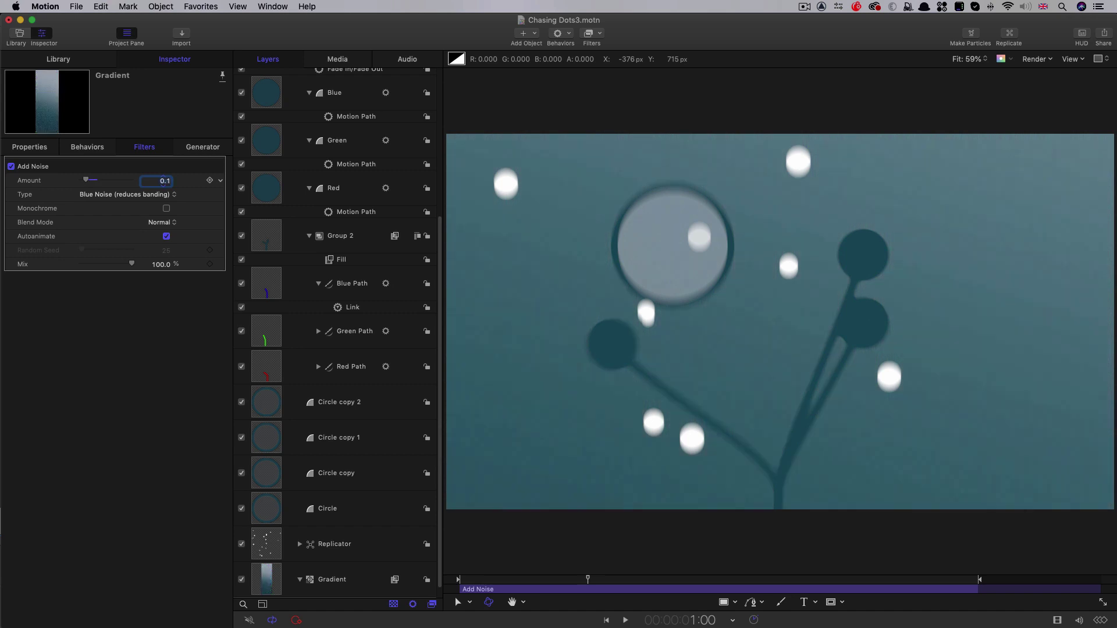